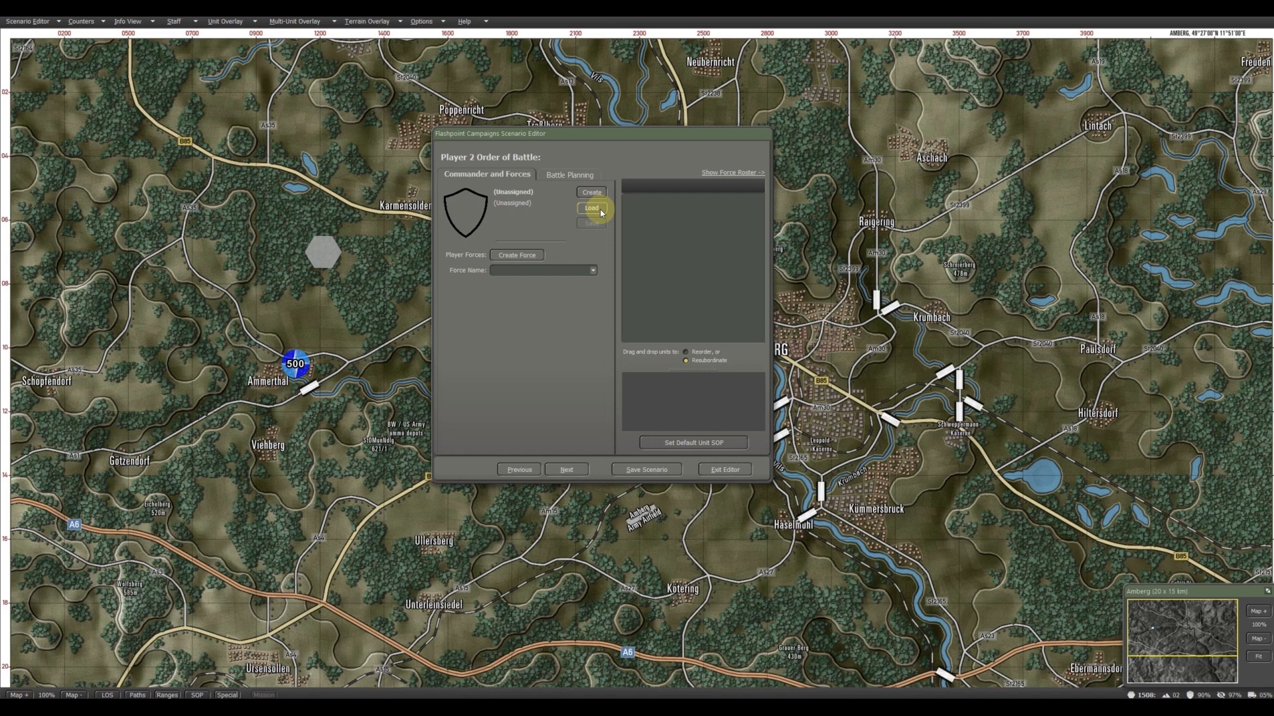
- Load the colonel's leader file from the CW 80s Soviet Union (1980-1989) era as Player 2's commander
click(599, 212)
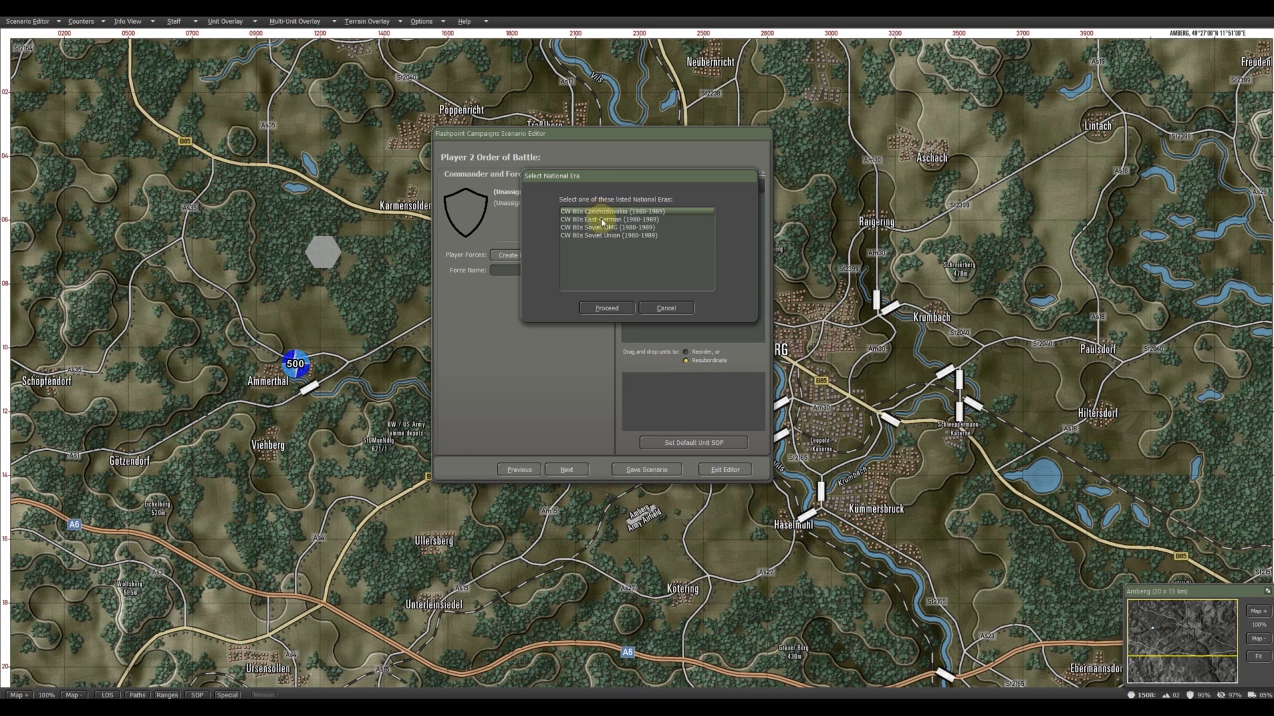
click(600, 235)
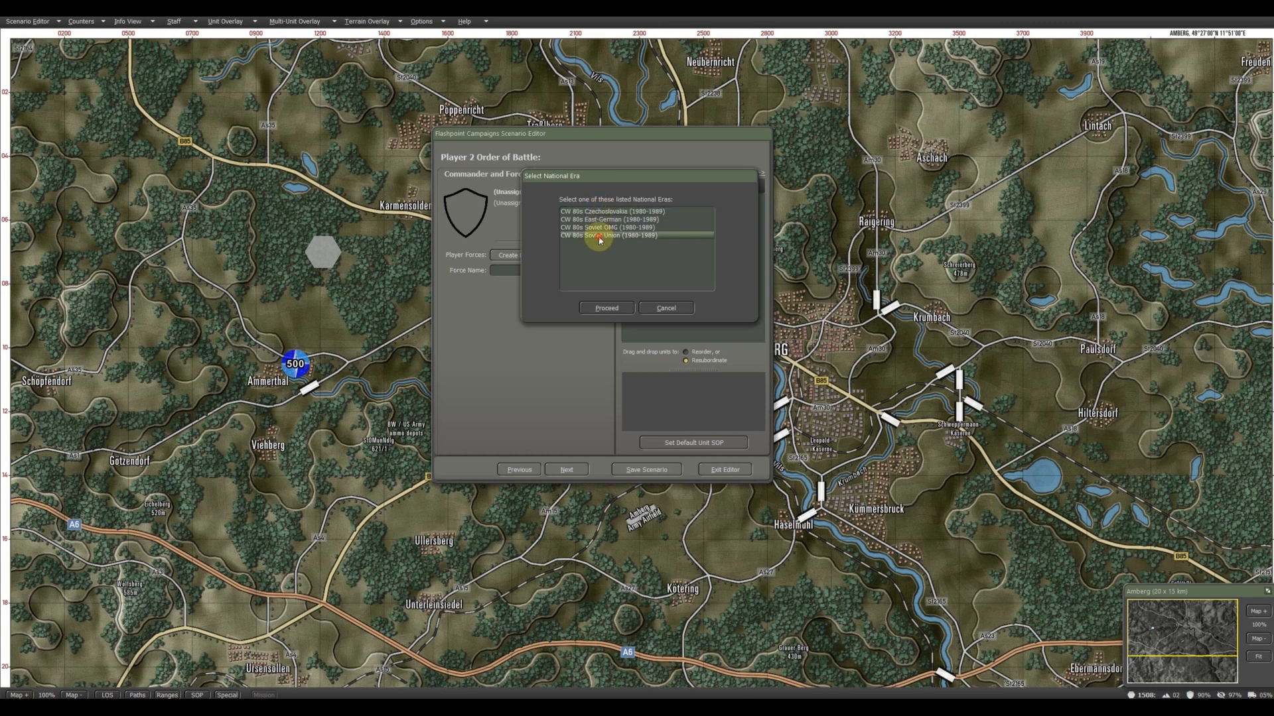
click(609, 309)
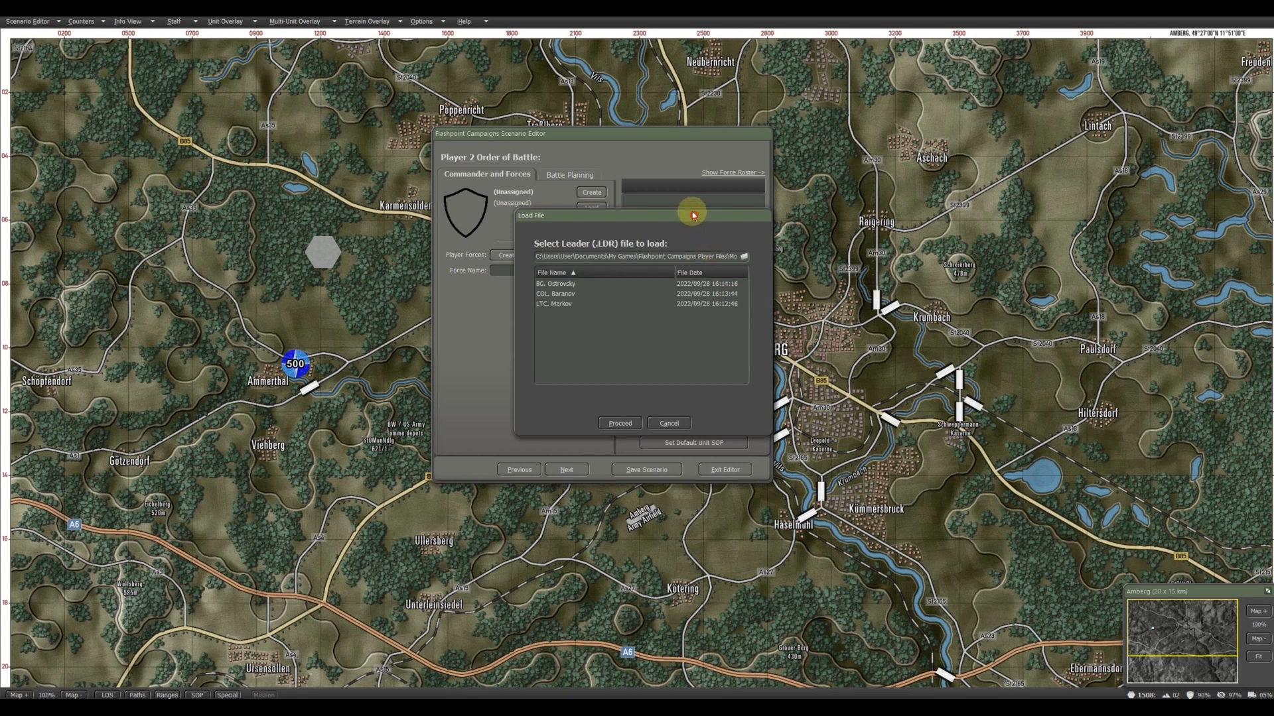
drag(693, 215, 680, 161)
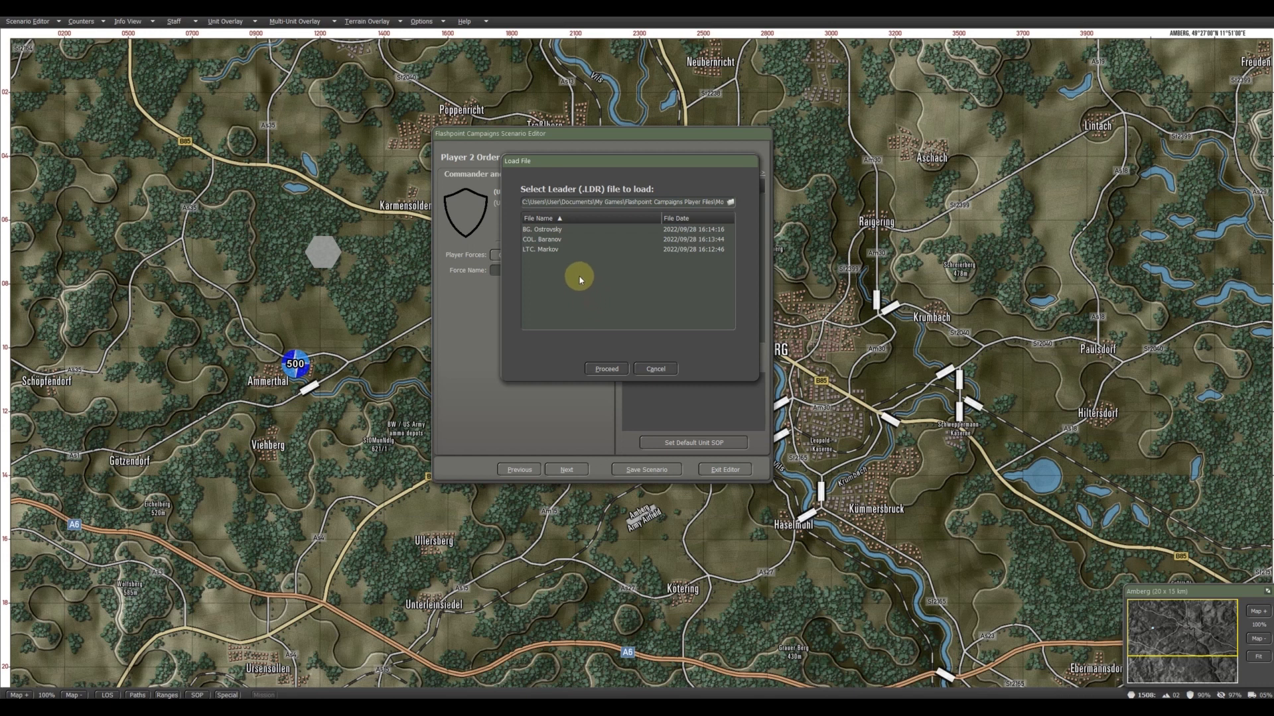
click(558, 240)
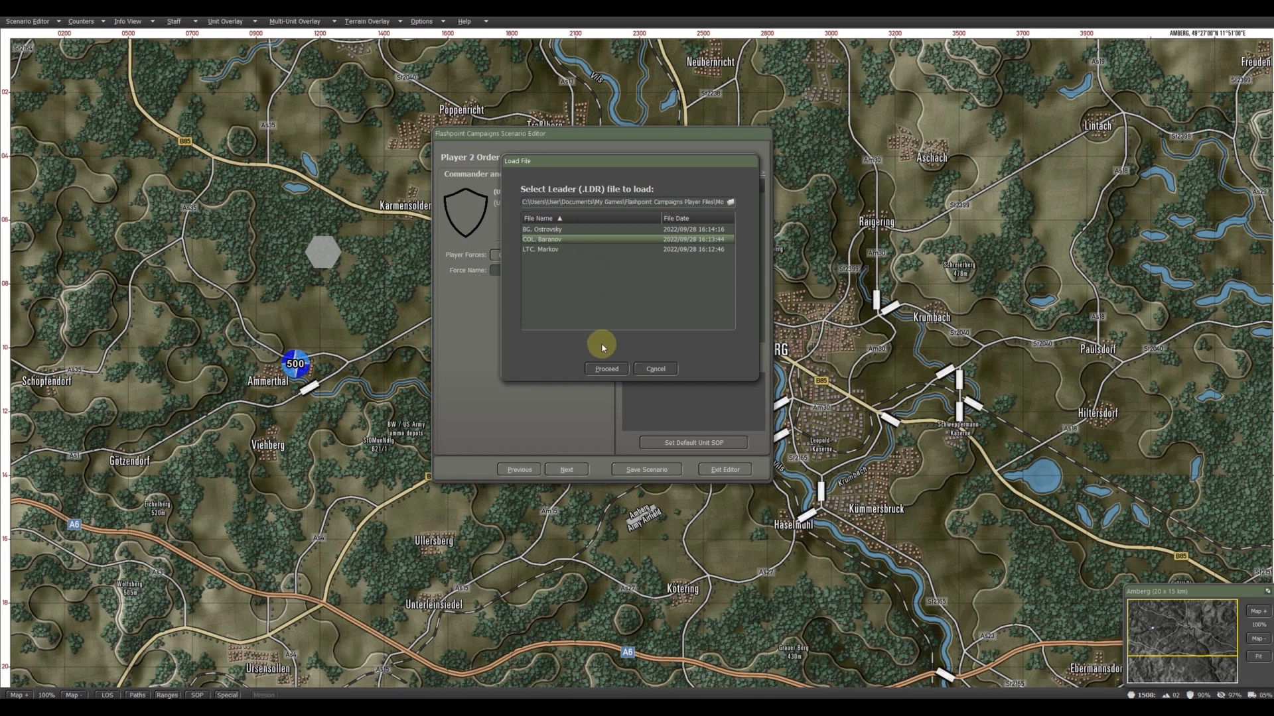
click(605, 370)
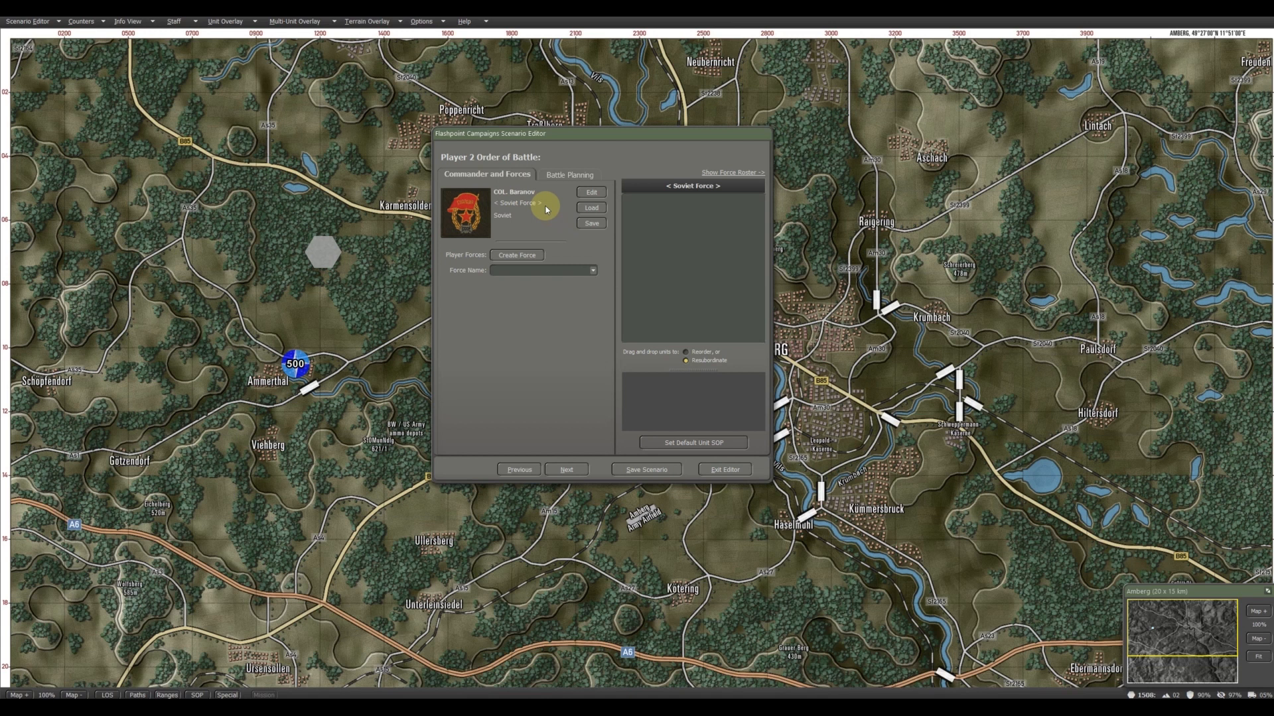
- Create a Player 2 force with the name (New) and open its unit selection
click(521, 254)
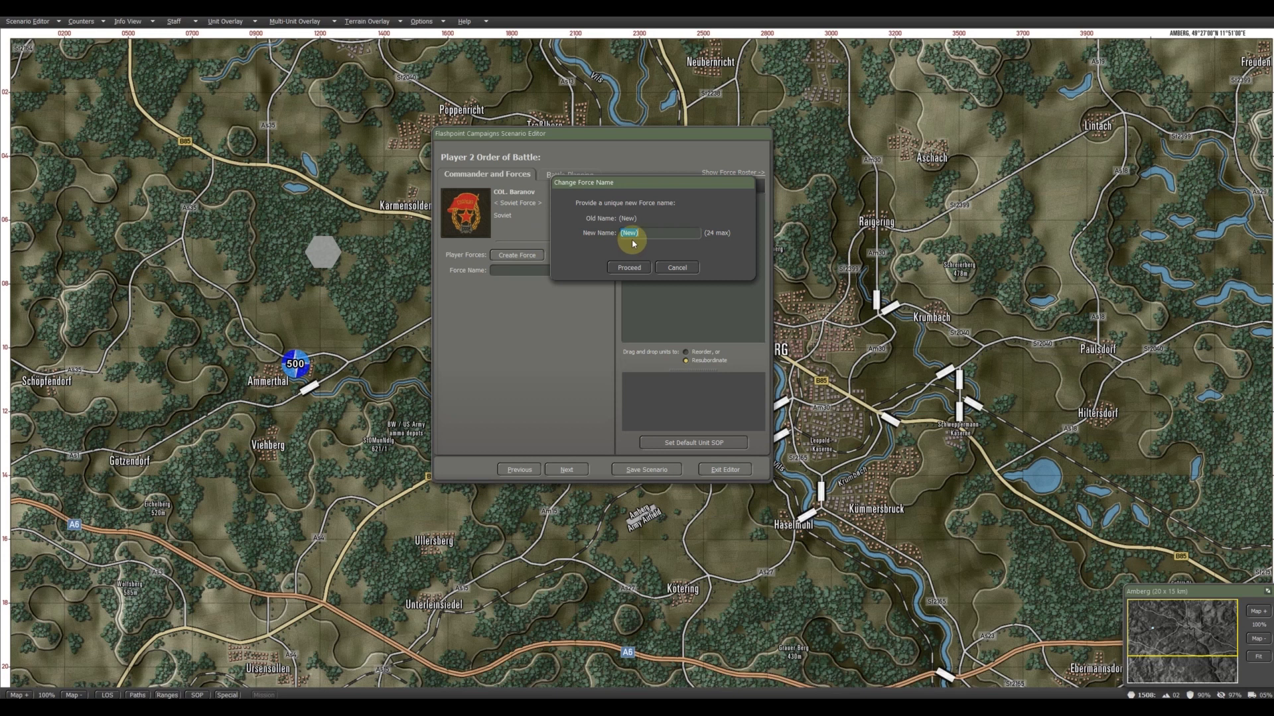
click(633, 268)
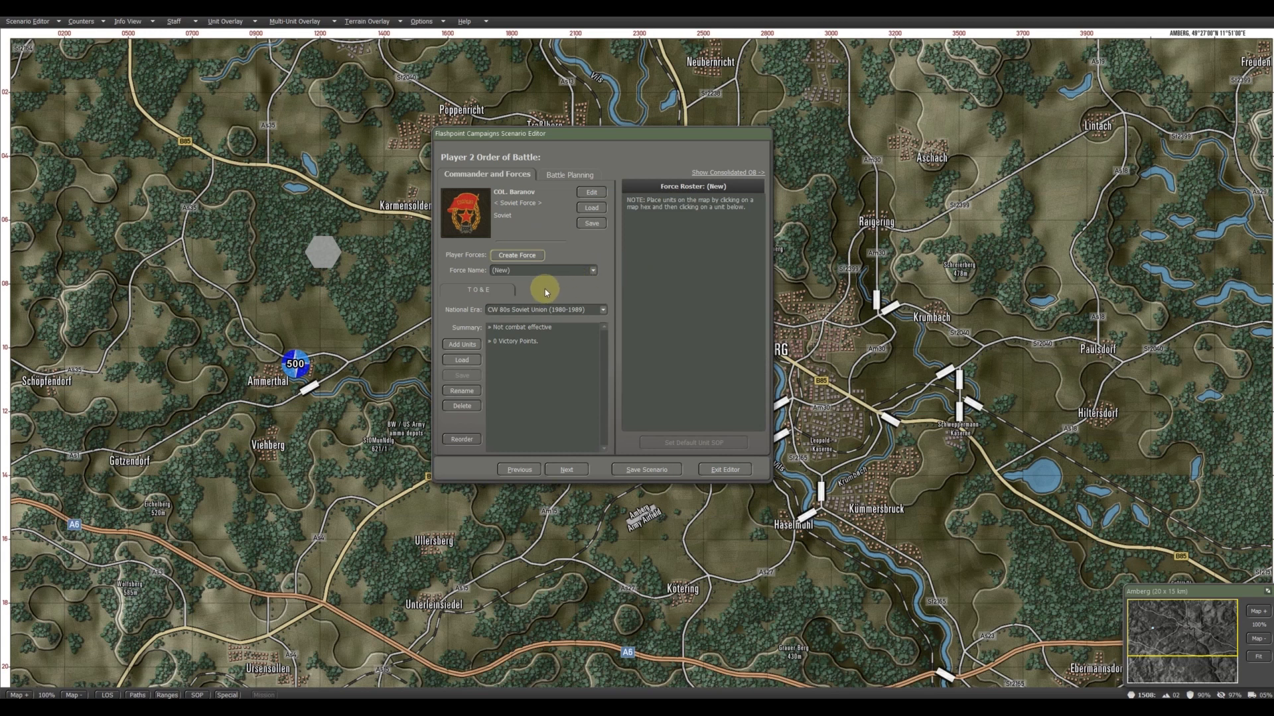
click(461, 344)
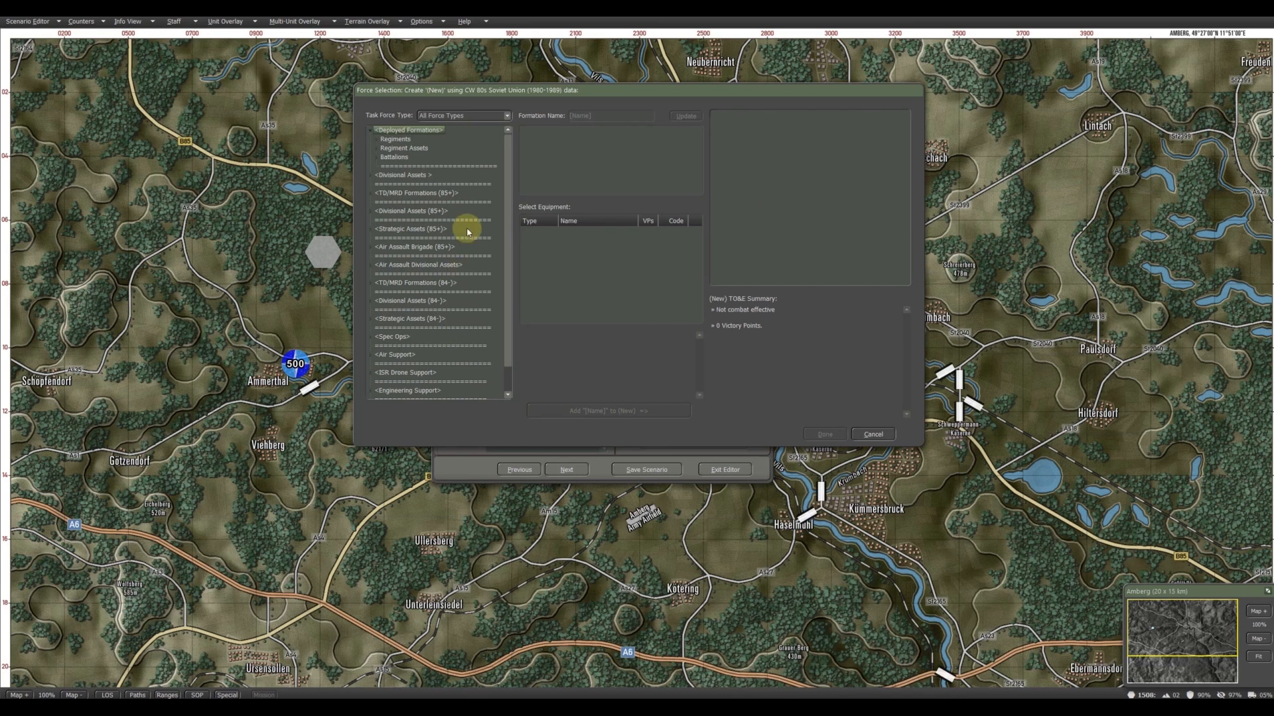
- Choose the Tank Regiment (TD) from the TD/MRD Formations (85+) and name the formation 1st Tk Rgt
click(396, 194)
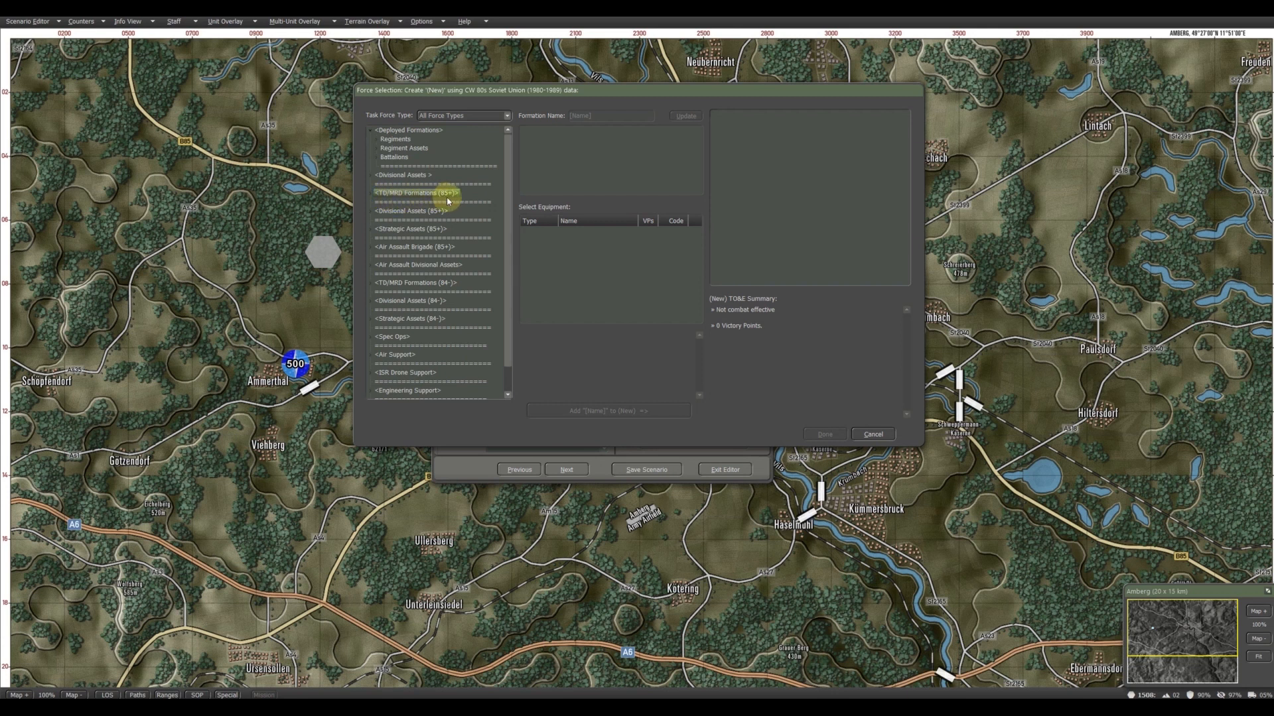
click(369, 194)
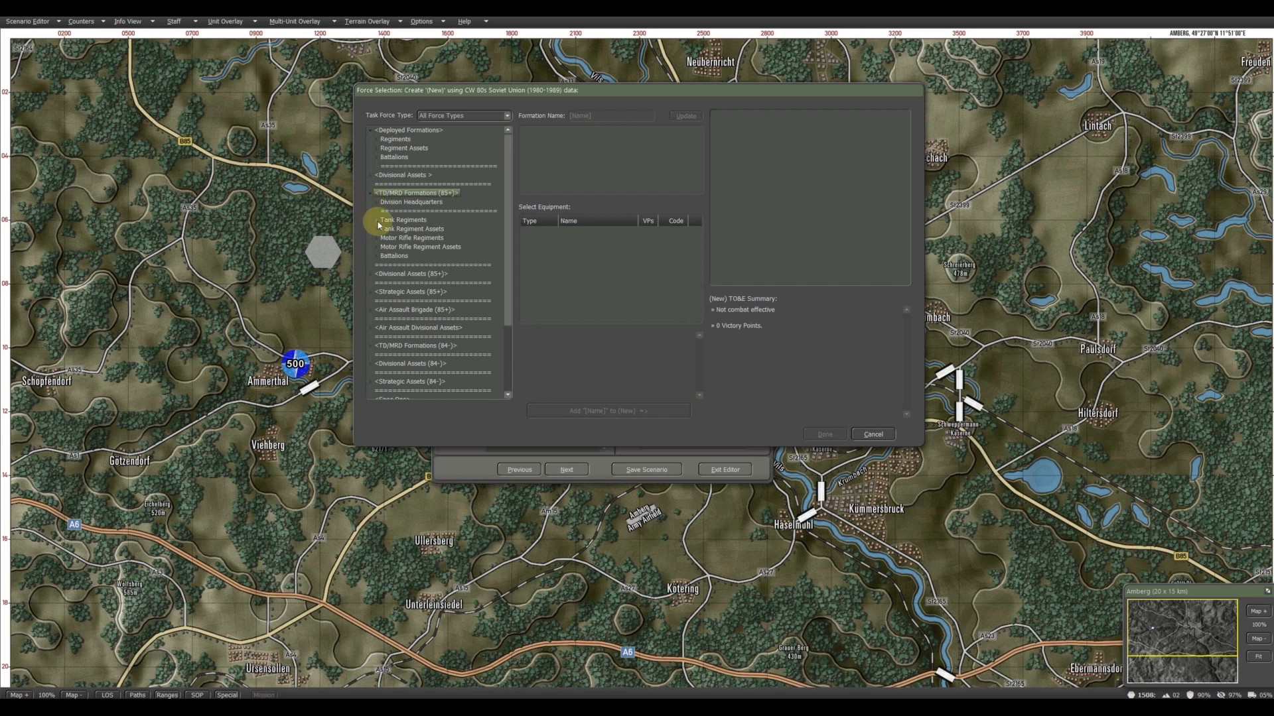
click(377, 222)
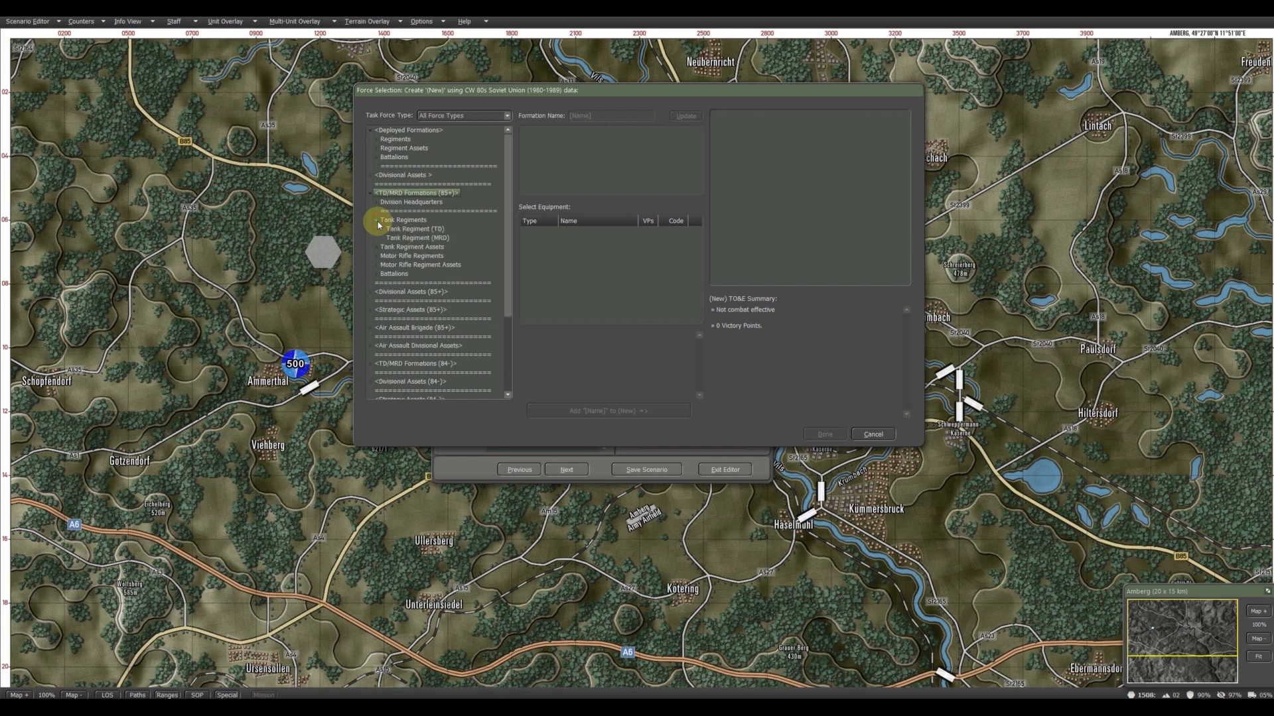
click(422, 229)
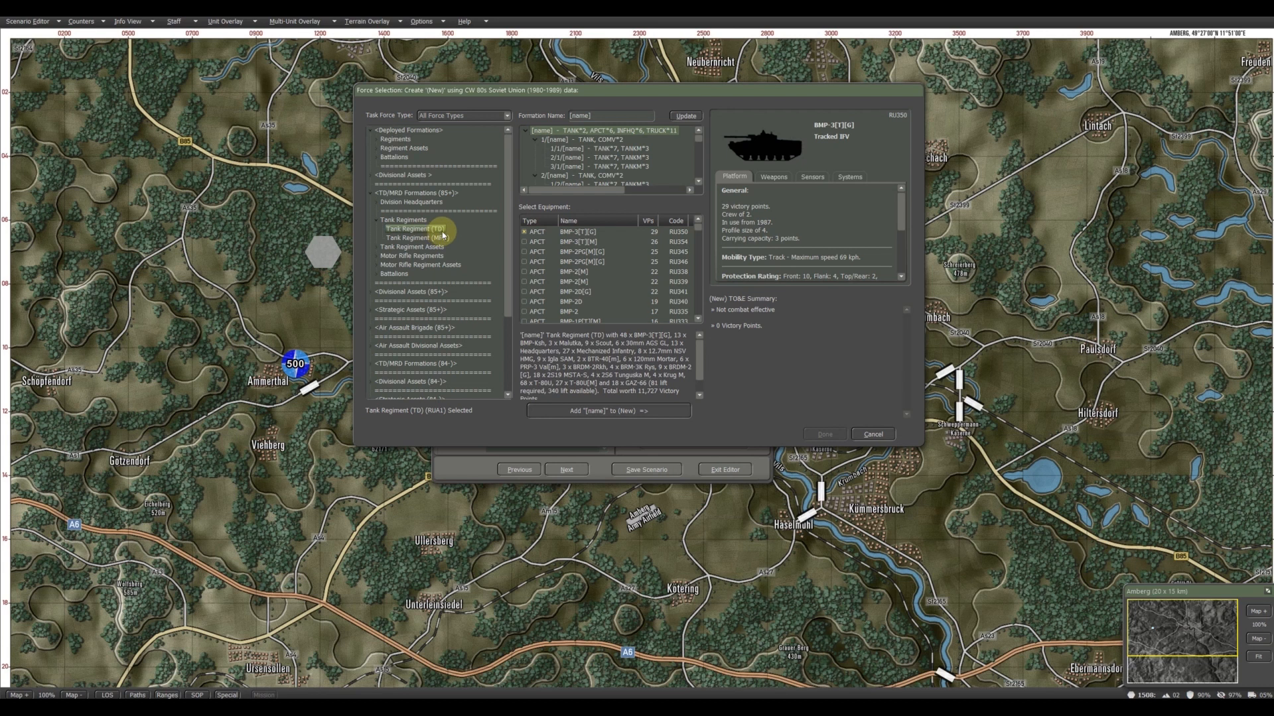
drag(600, 110, 557, 112)
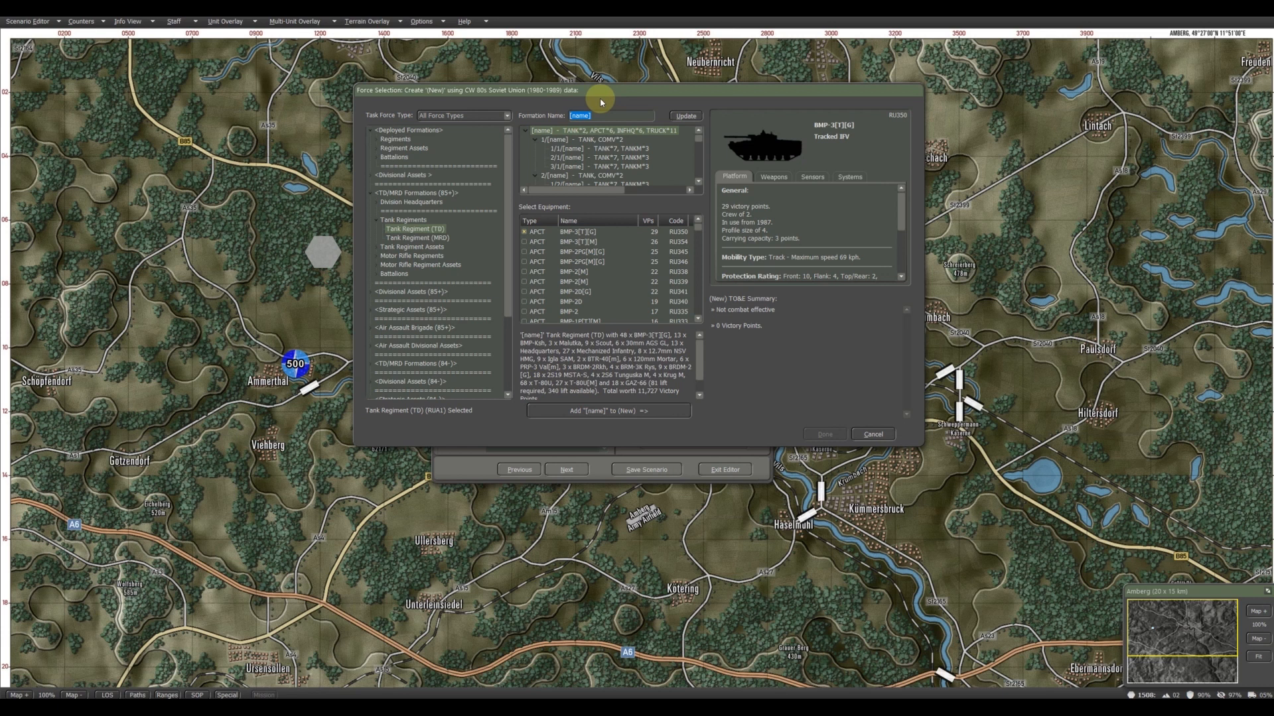
text(1st Tk Rgt)
click(681, 116)
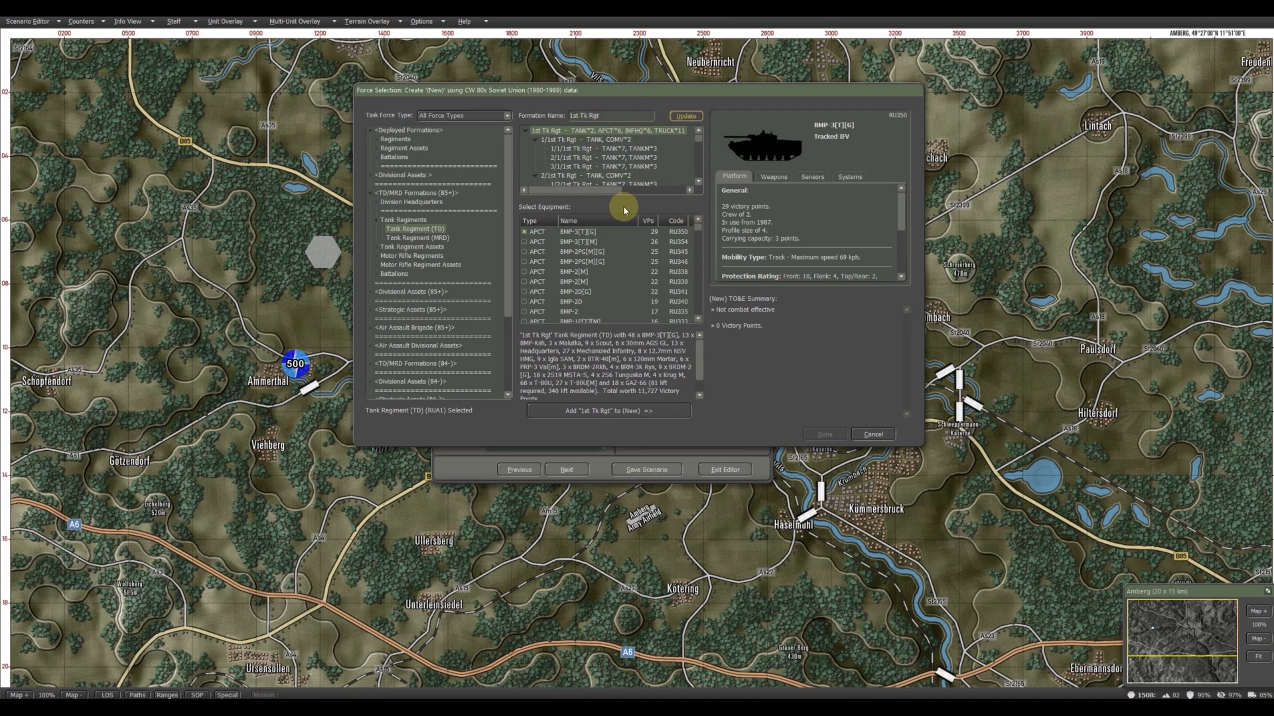
- Equip the regiment with BMP-2[M] carriers (APCT) and 2S3M Akatsiya self-propelled artillery (SPARTY)
click(572, 274)
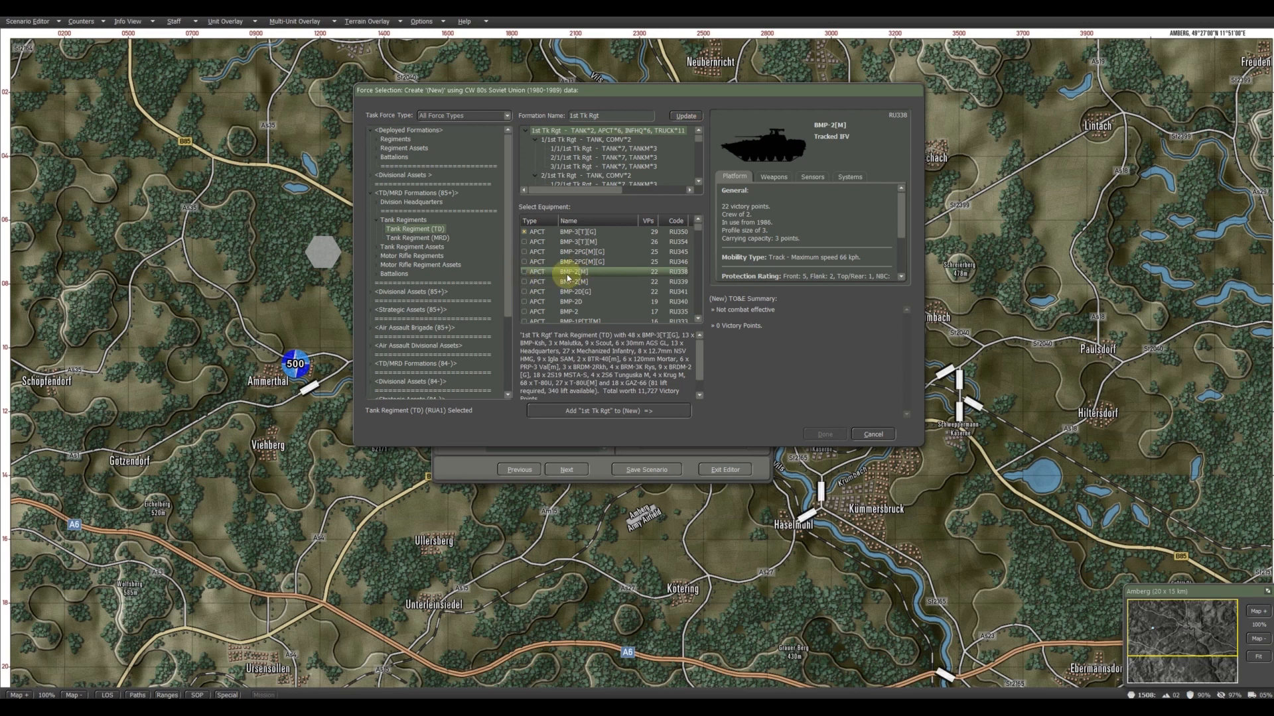
click(524, 273)
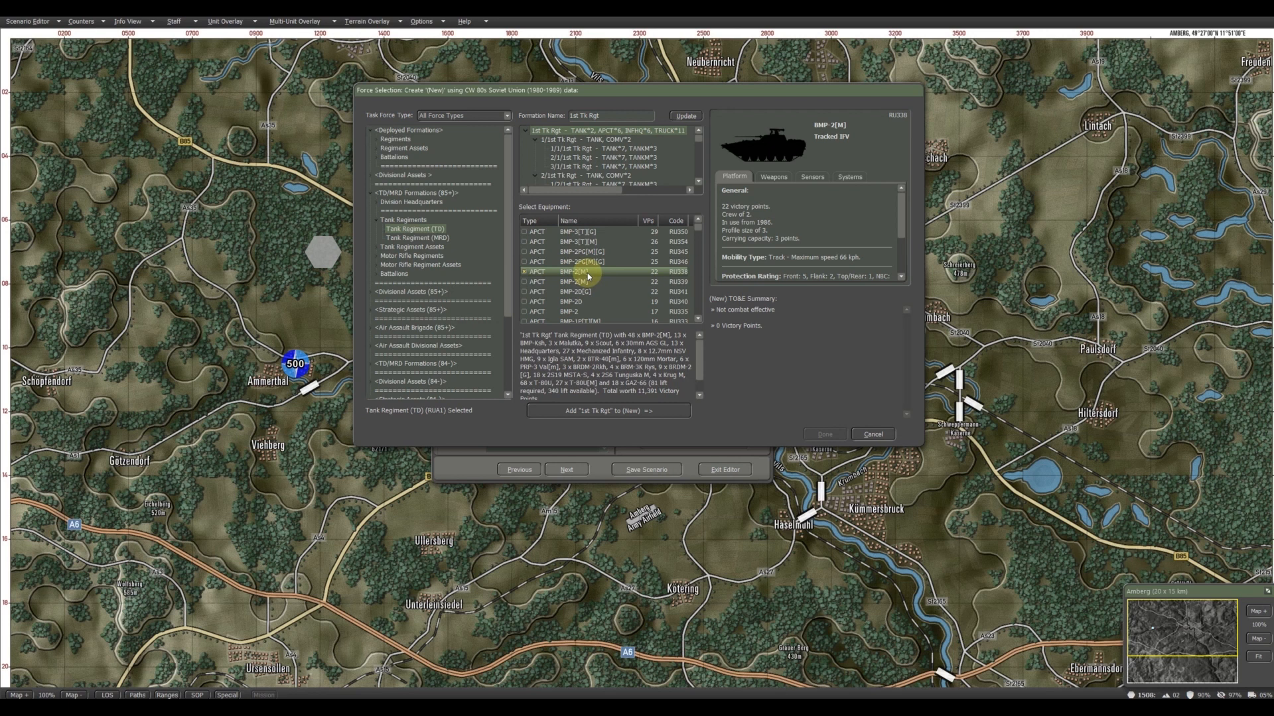
scroll(589, 275, down, 3)
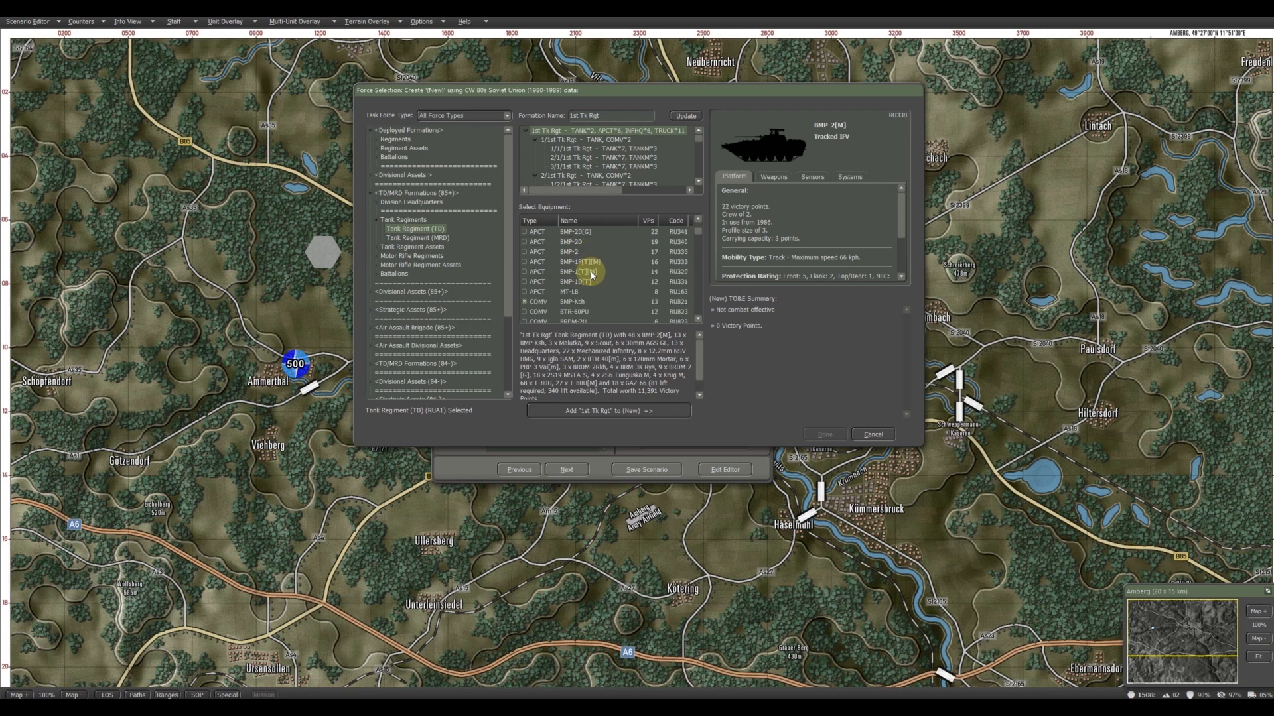
scroll(599, 275, down, 2)
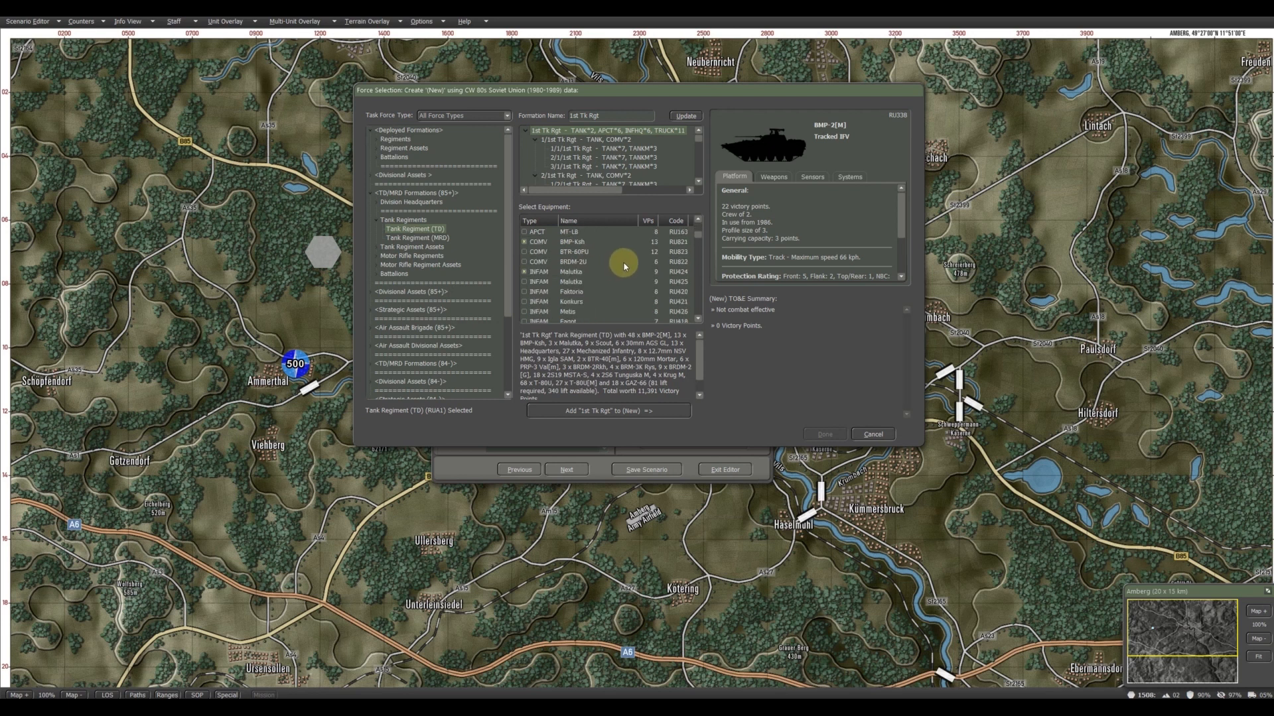
scroll(622, 268, down, 1)
scroll(622, 267, down, 1)
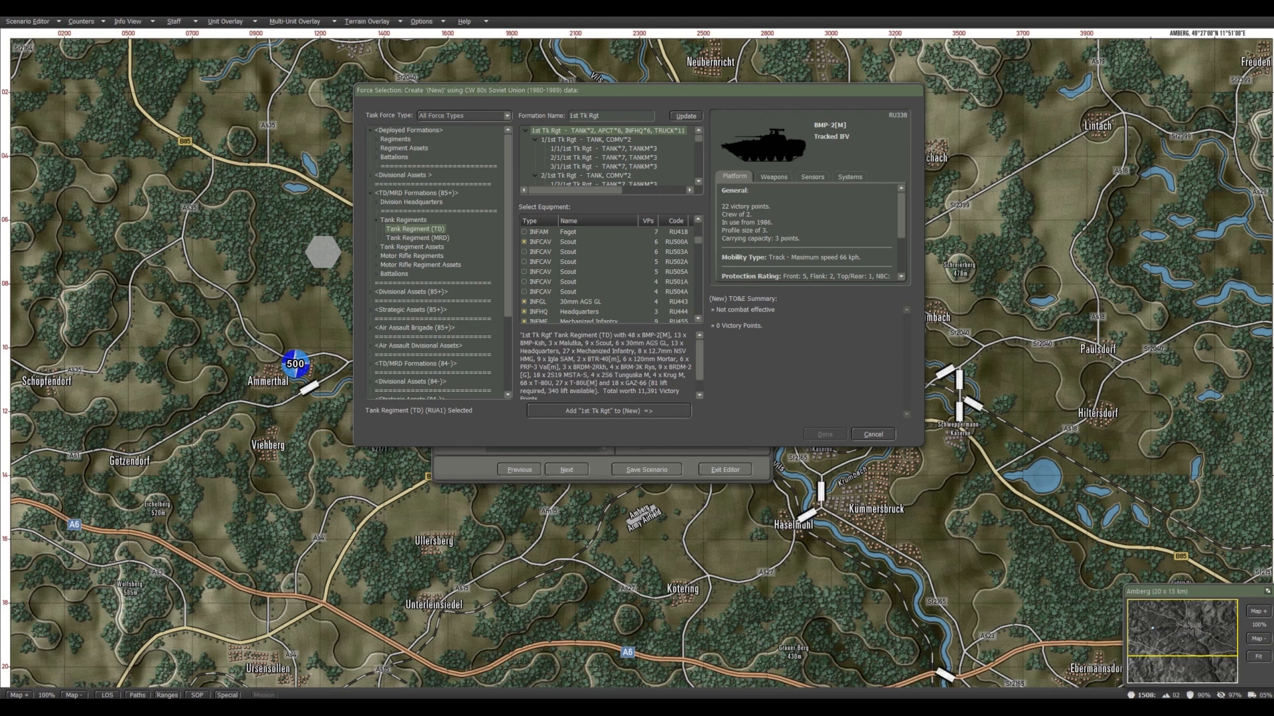
scroll(605, 256, down, 2)
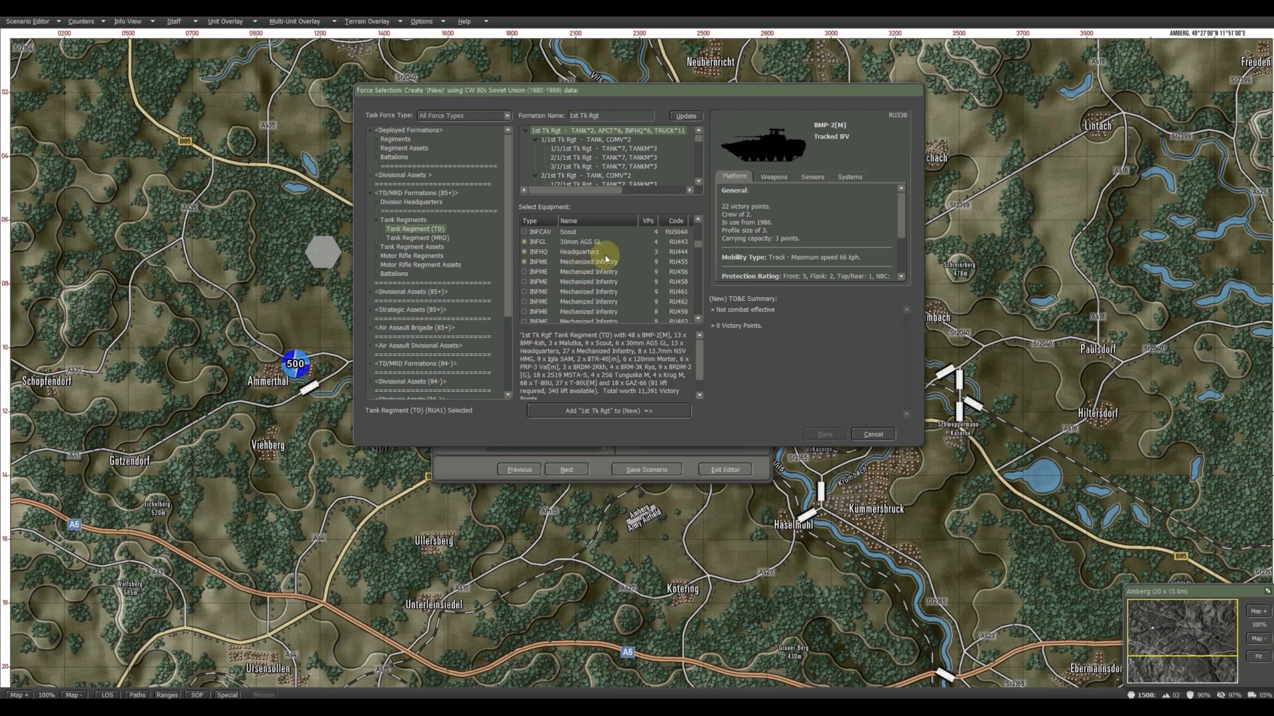
scroll(614, 252, down, 3)
scroll(623, 255, down, 4)
scroll(629, 256, down, 1)
scroll(629, 257, down, 4)
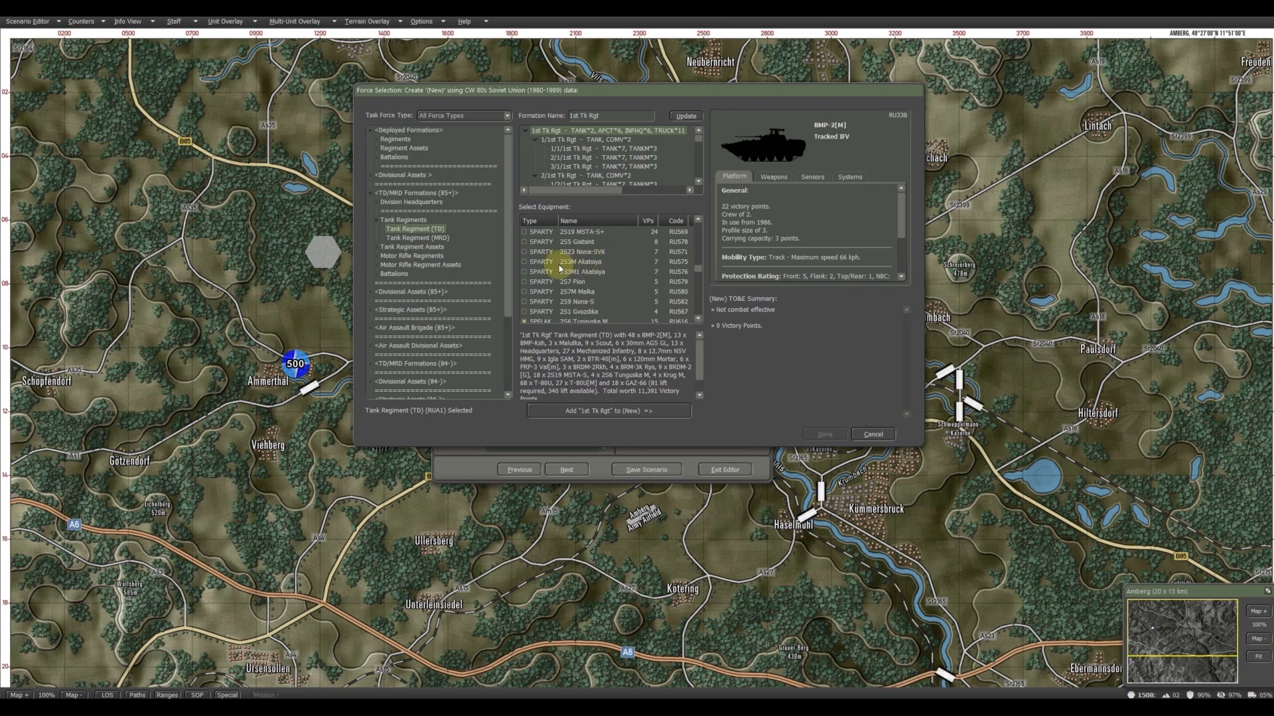
click(524, 262)
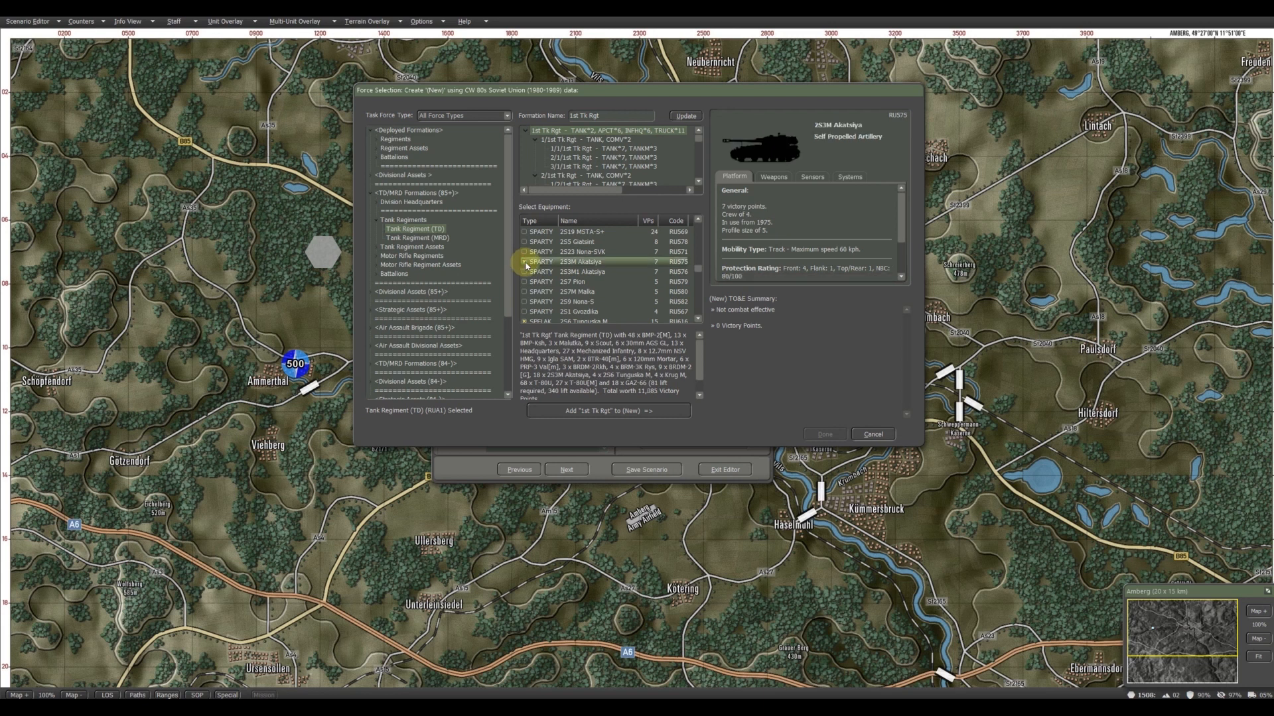
- View the 2S6 Tunguska M flak entry and set the regiment's self-propelled SAM (SPSAM) to Strela-10SV
scroll(605, 272, up, 1)
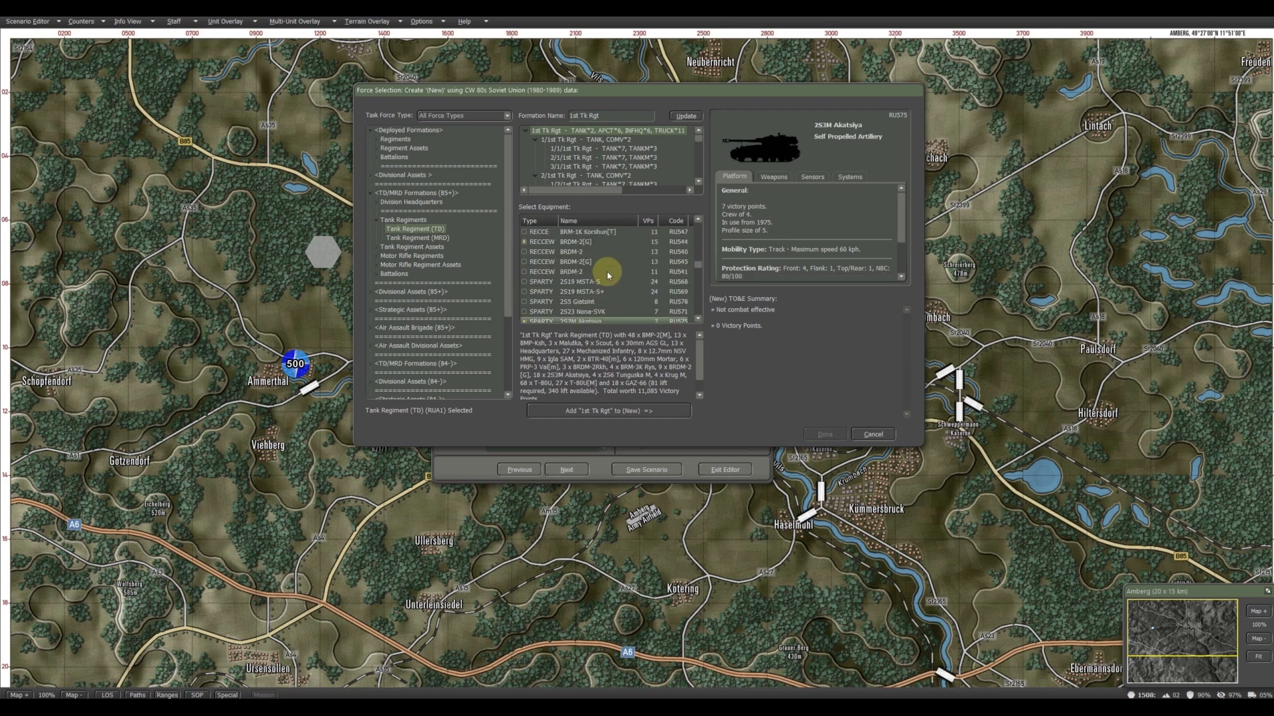
scroll(608, 275, down, 2)
scroll(608, 275, down, 1)
click(589, 263)
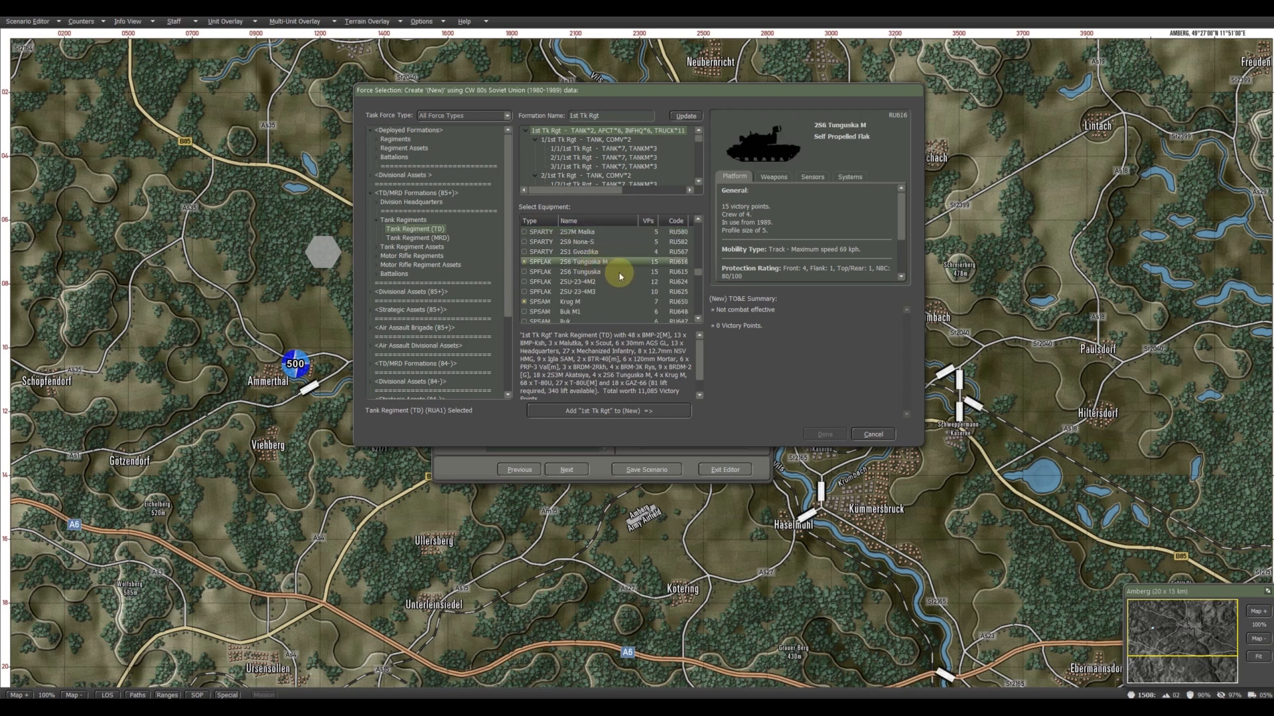
scroll(622, 277, down, 2)
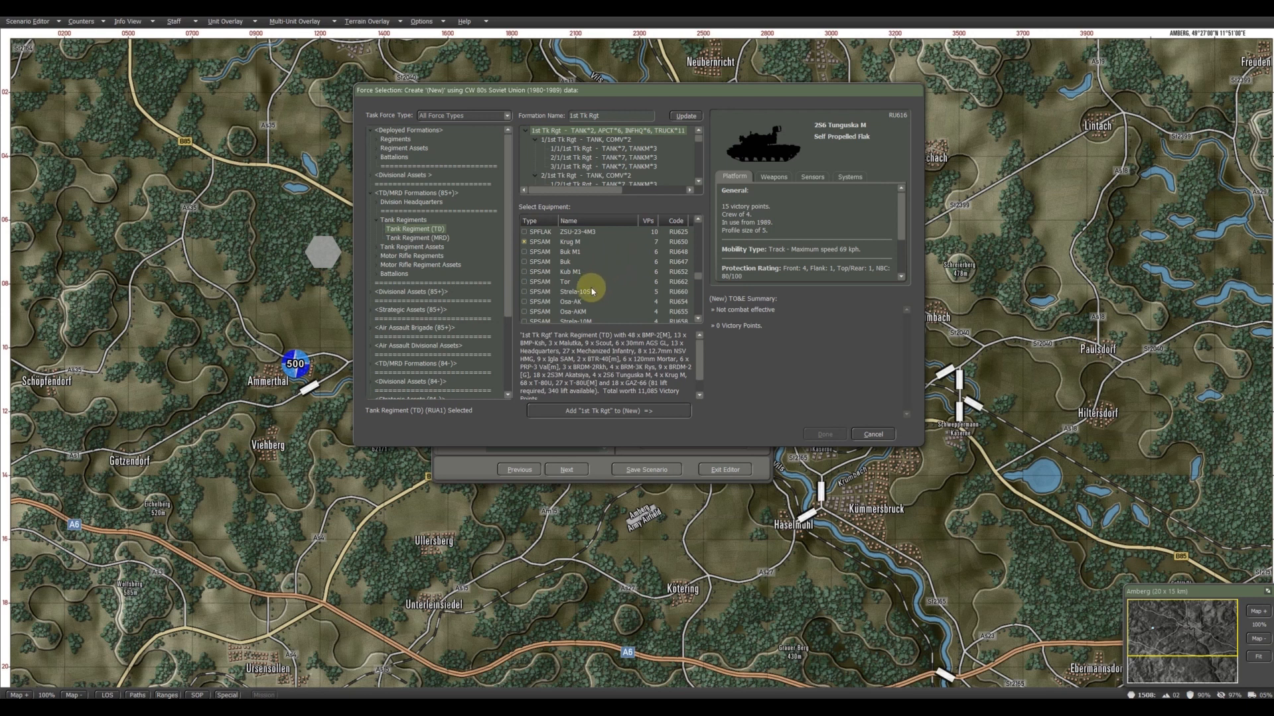
click(524, 292)
- Set the regiment's main battle tank (TANK) to the T-64B1
scroll(605, 285, down, 3)
scroll(605, 287, down, 2)
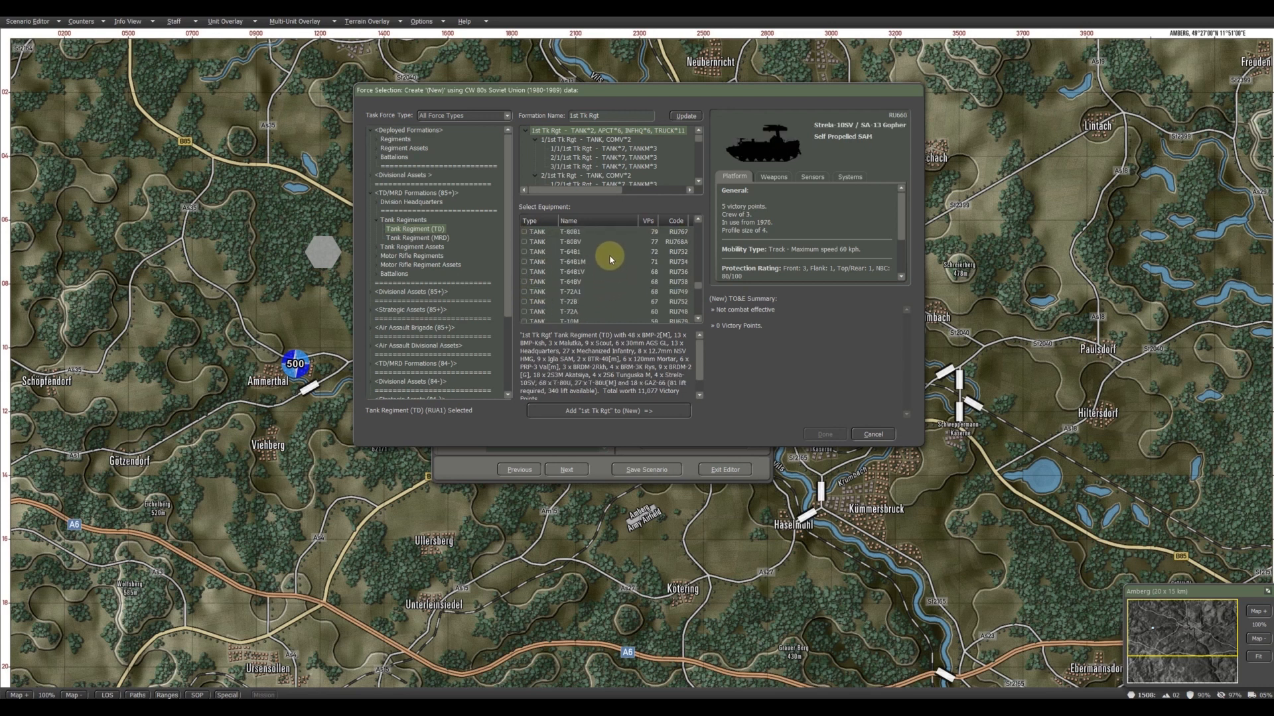
scroll(597, 248, down, 3)
scroll(595, 243, down, 1)
scroll(595, 244, down, 2)
scroll(642, 297, up, 1)
scroll(642, 296, up, 2)
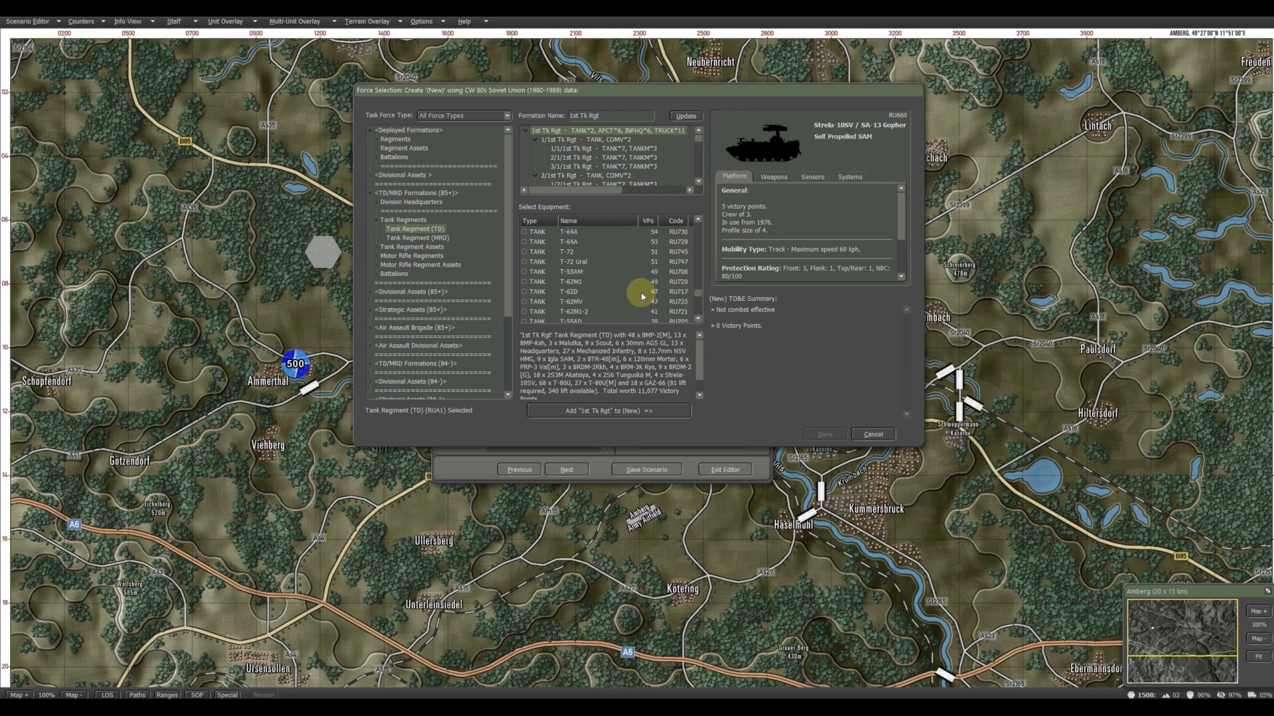
scroll(636, 286, up, 3)
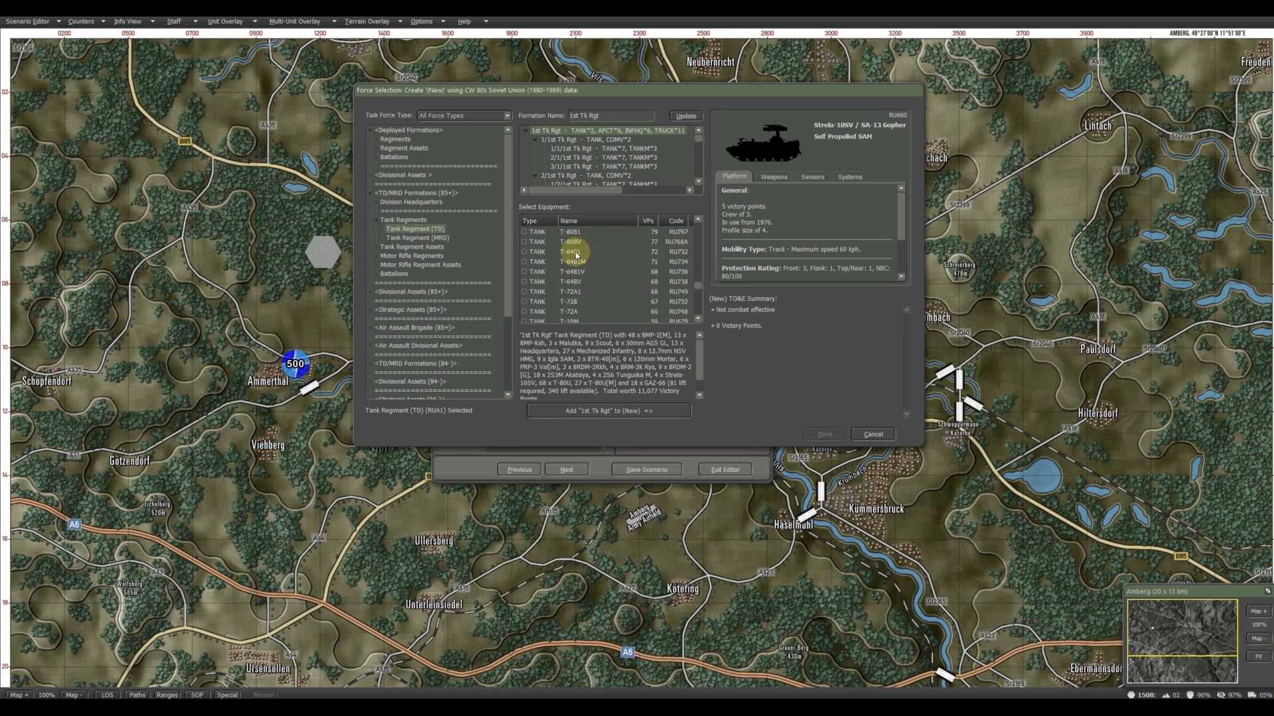
click(524, 252)
click(525, 252)
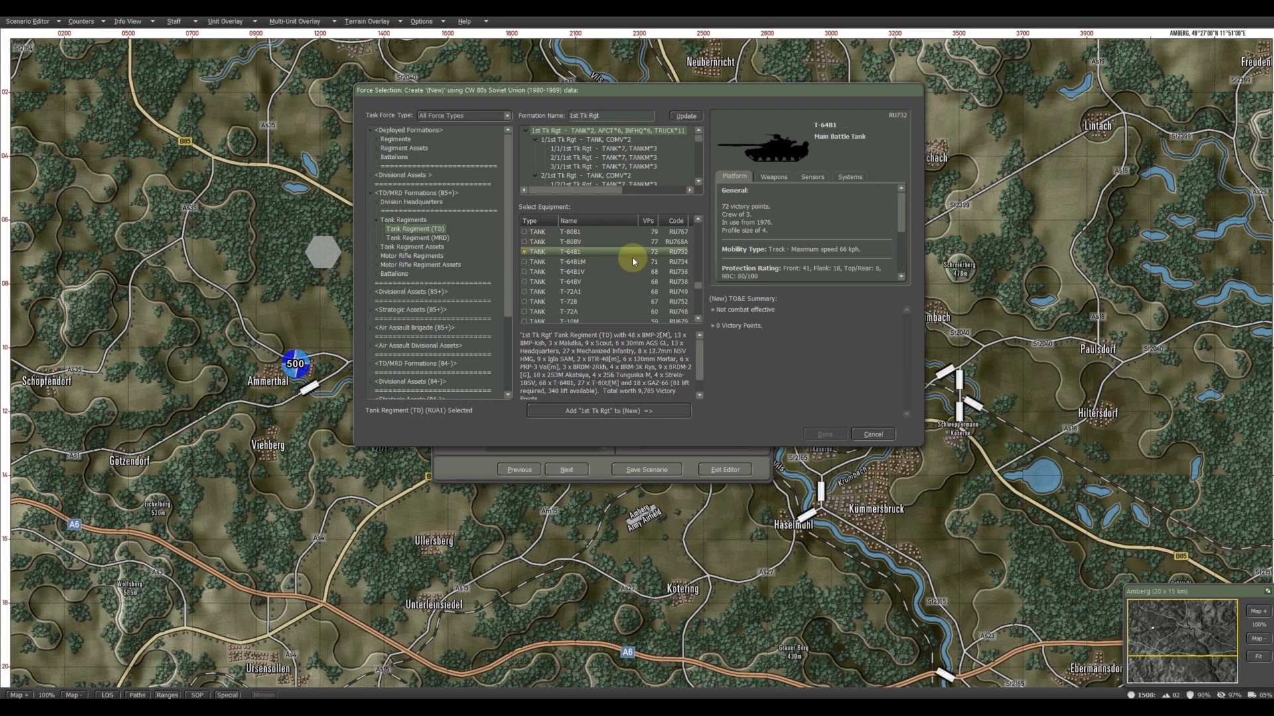
- Set the regiment's missile-armed tank (TANKM) to the T-64B[M]
scroll(634, 262, down, 6)
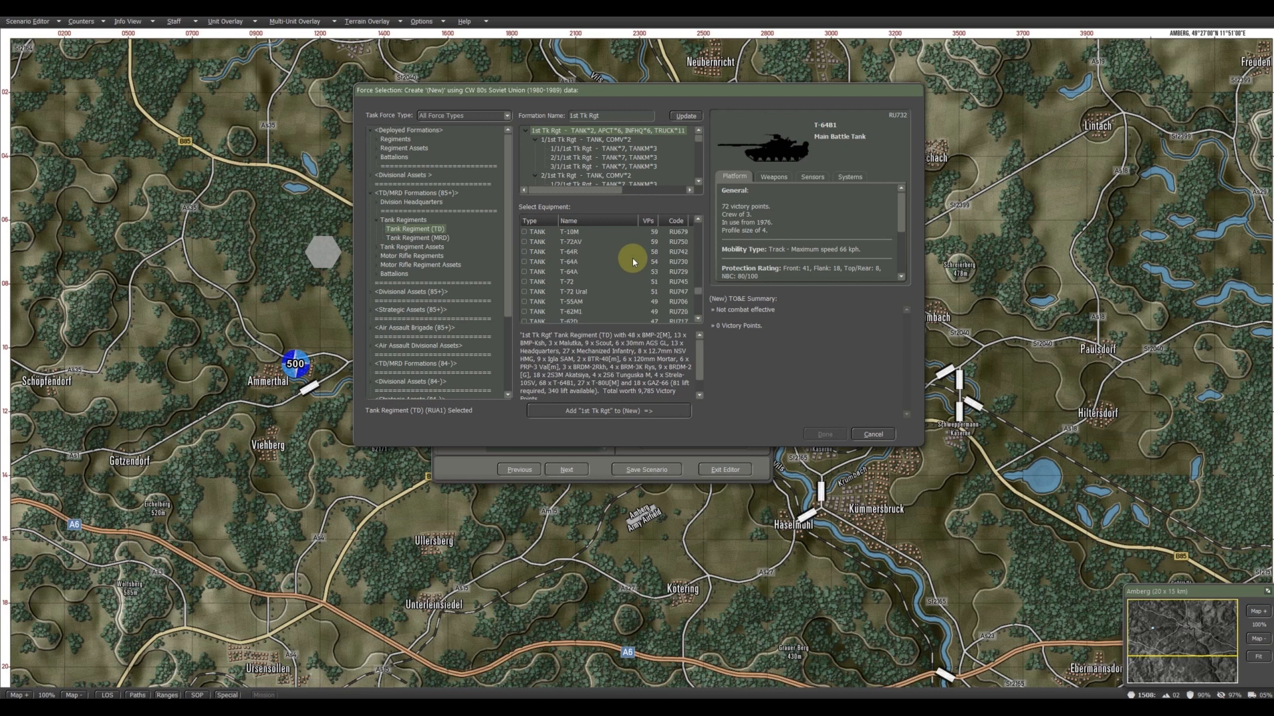
scroll(634, 262, down, 3)
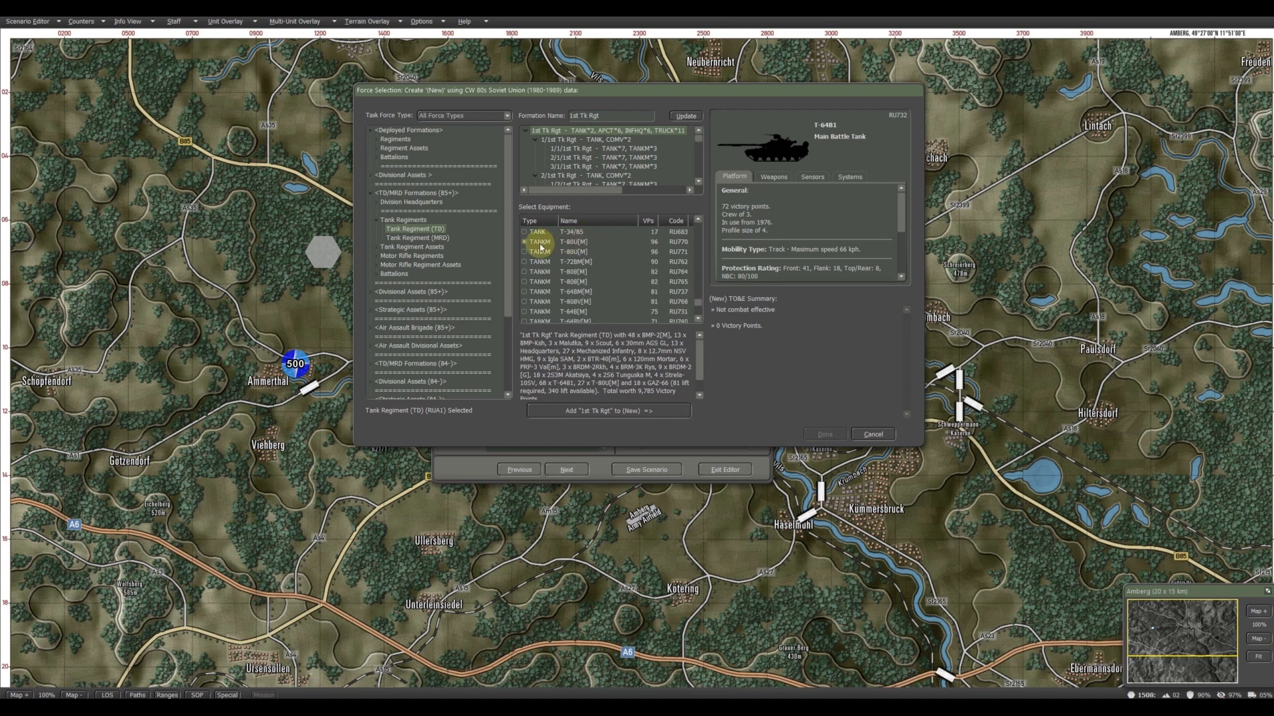
scroll(548, 248, down, 1)
scroll(593, 277, down, 1)
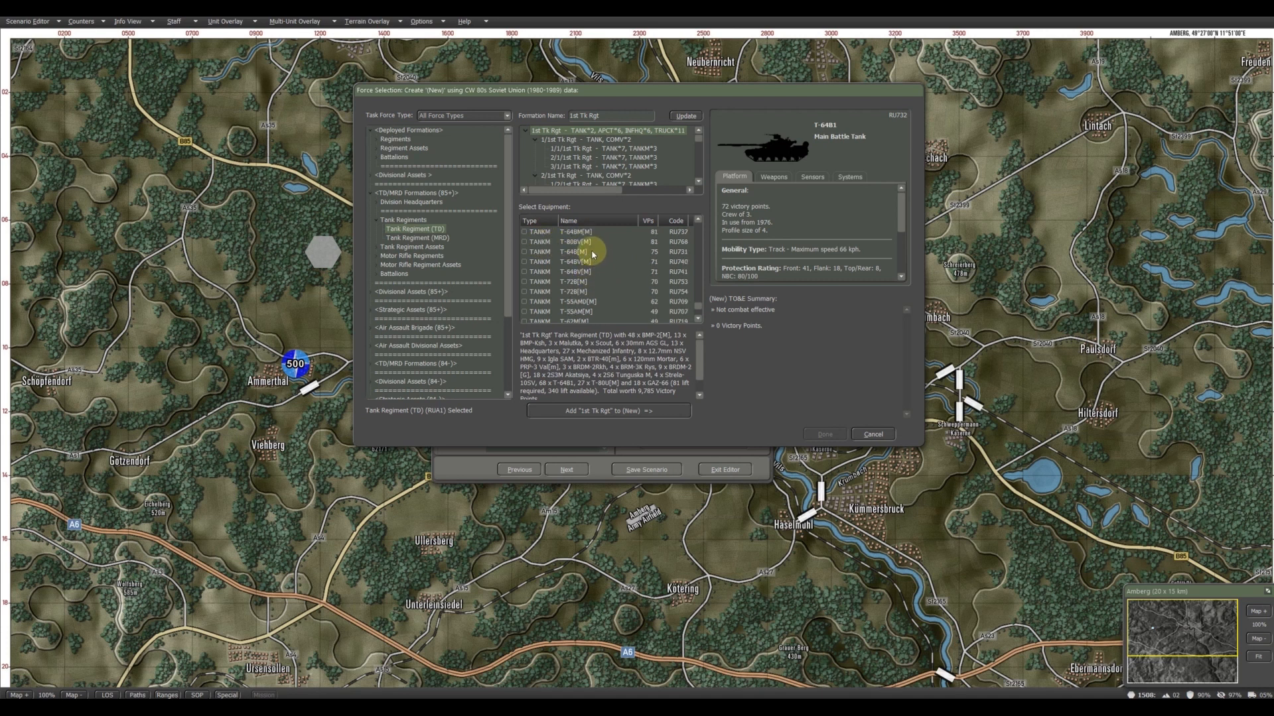
scroll(589, 259, up, 1)
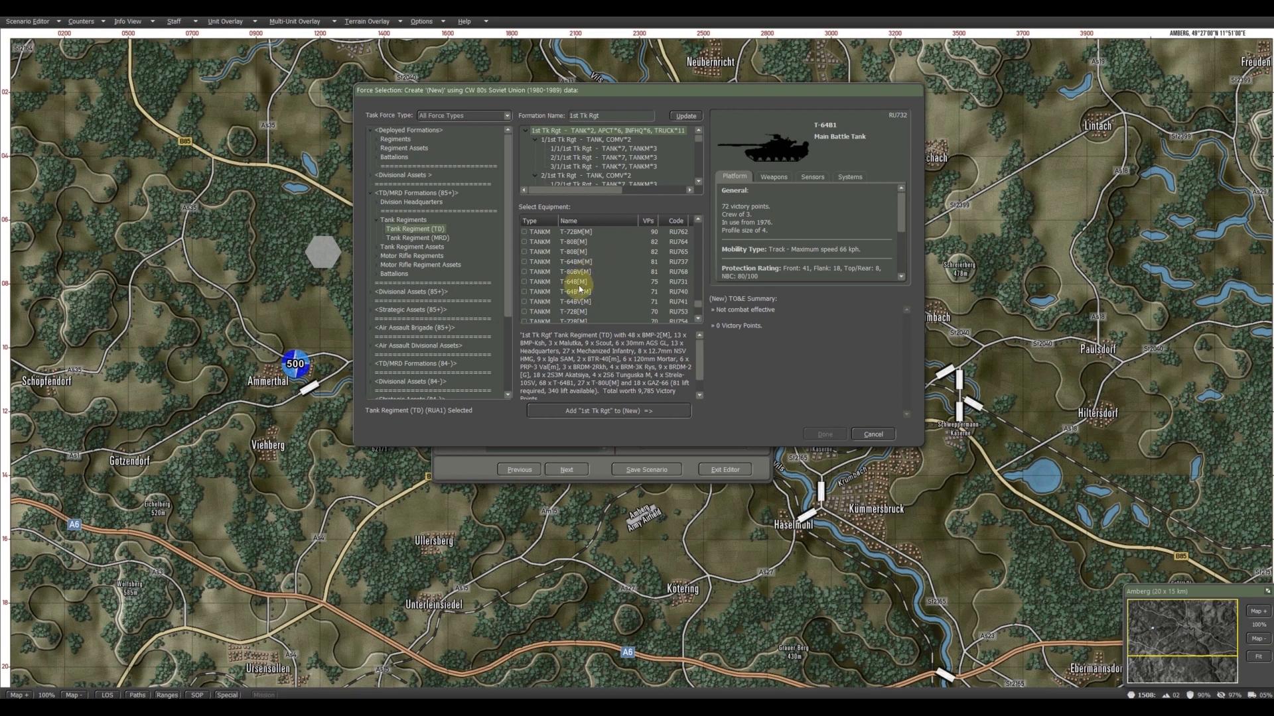
click(523, 282)
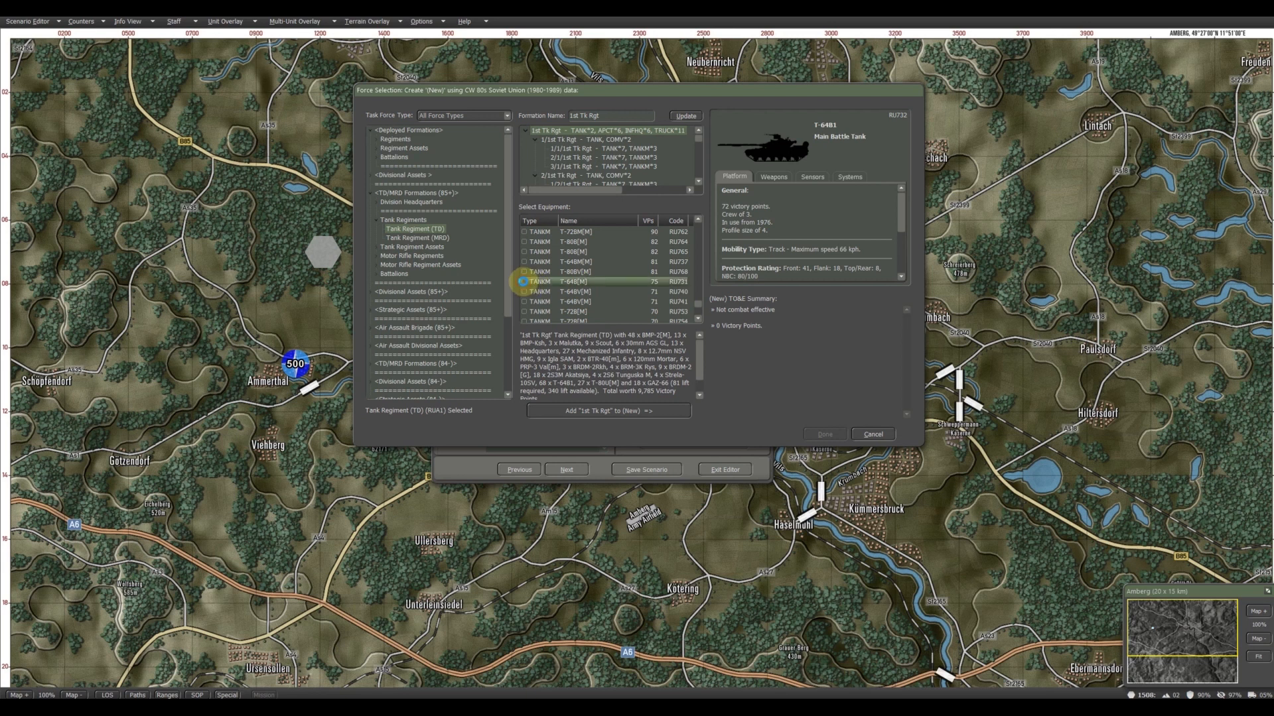
- Add the configured 1st Tk Rgt to the new force and finish the force selection
scroll(597, 279, down, 5)
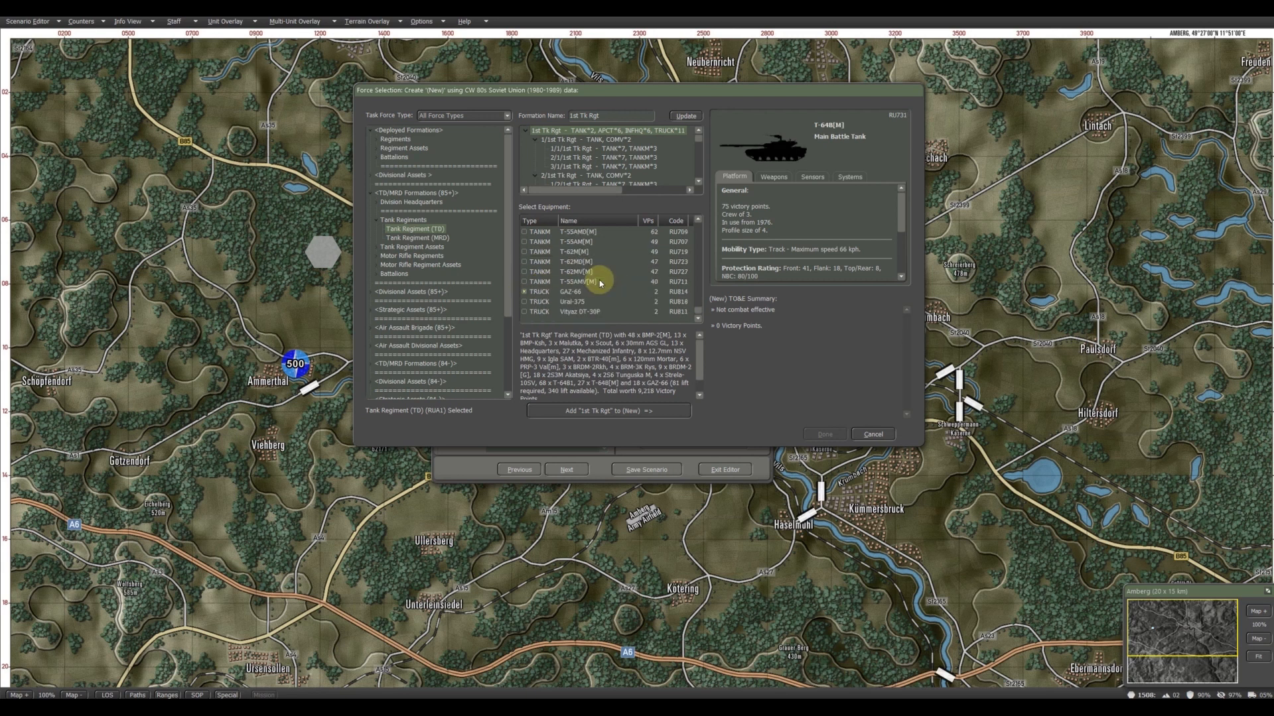
click(593, 411)
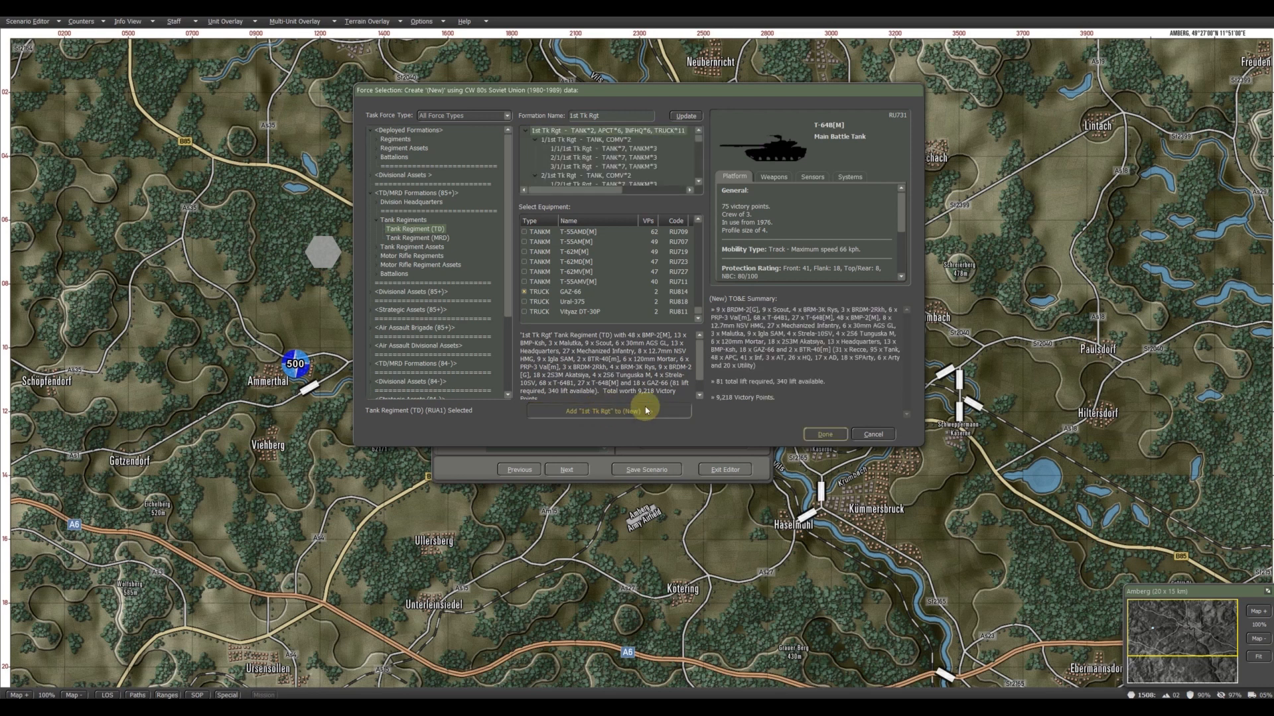
click(825, 434)
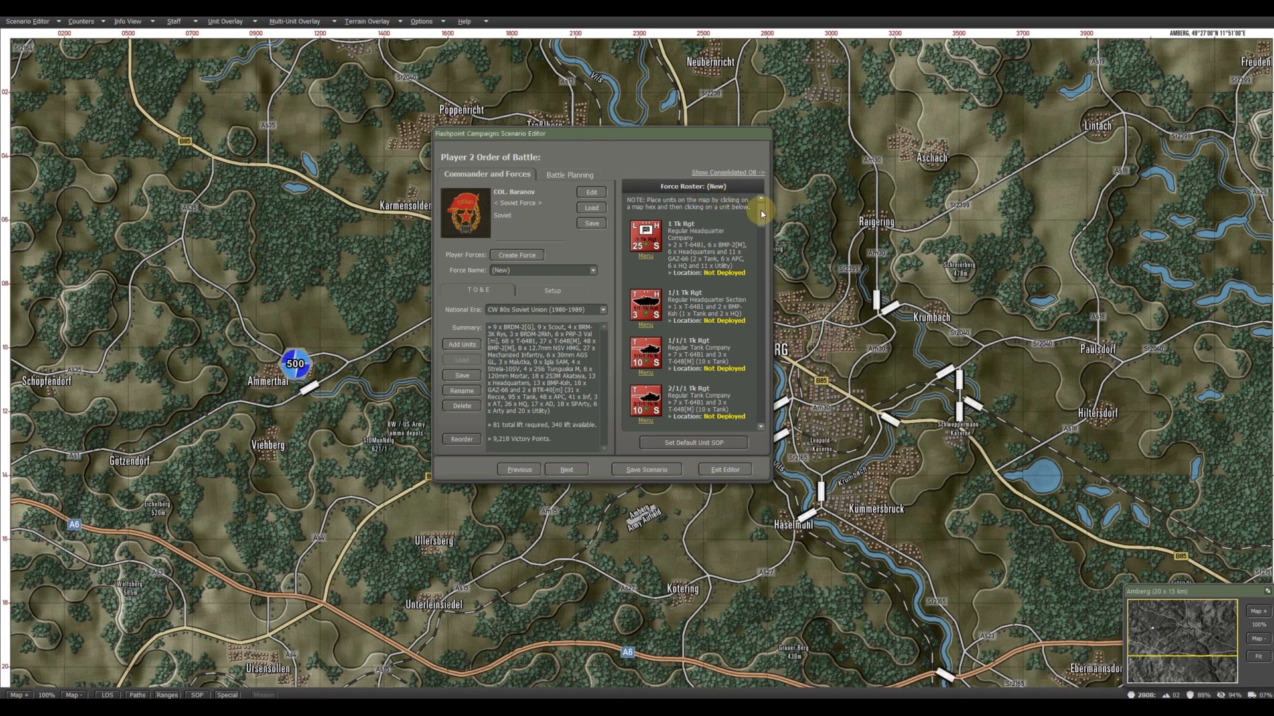
- Switch the force roster to the consolidated order of battle and expand 1 Tk Rgt to its subordinate units
mouse_move(761, 214)
mouse_down()
mouse_move(761, 417)
mouse_move(762, 196)
mouse_up()
click(727, 173)
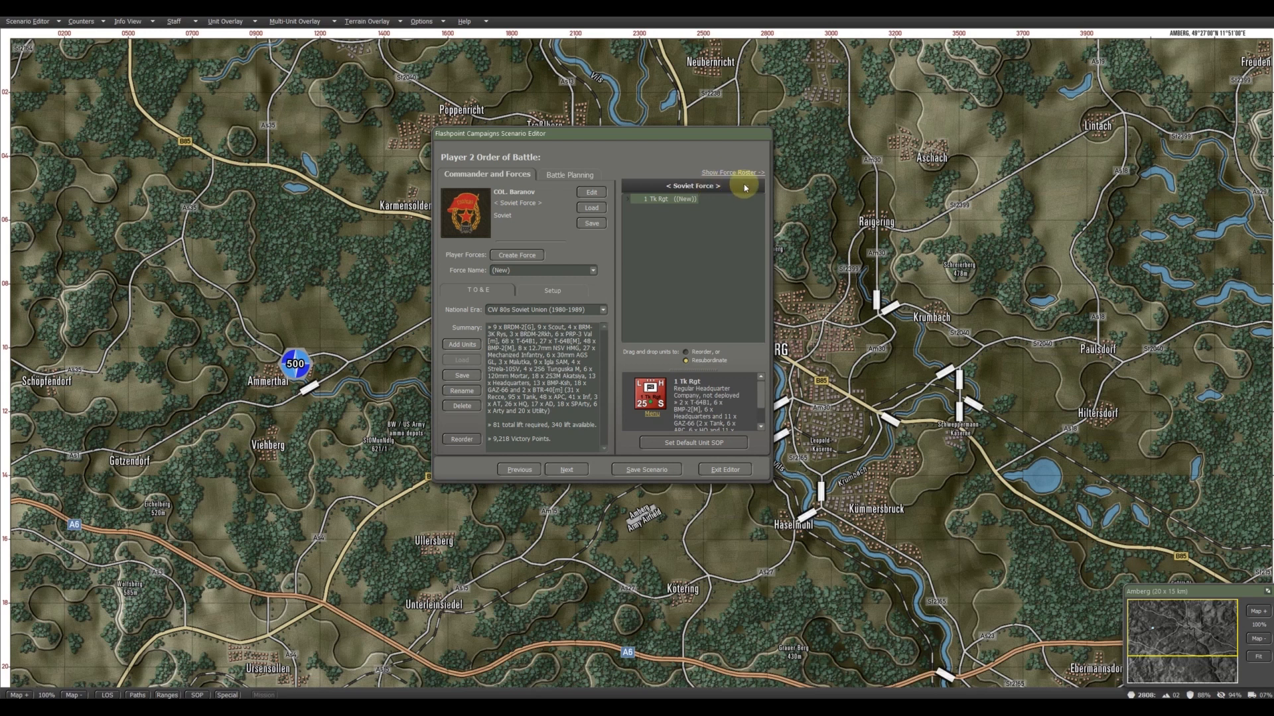
click(627, 200)
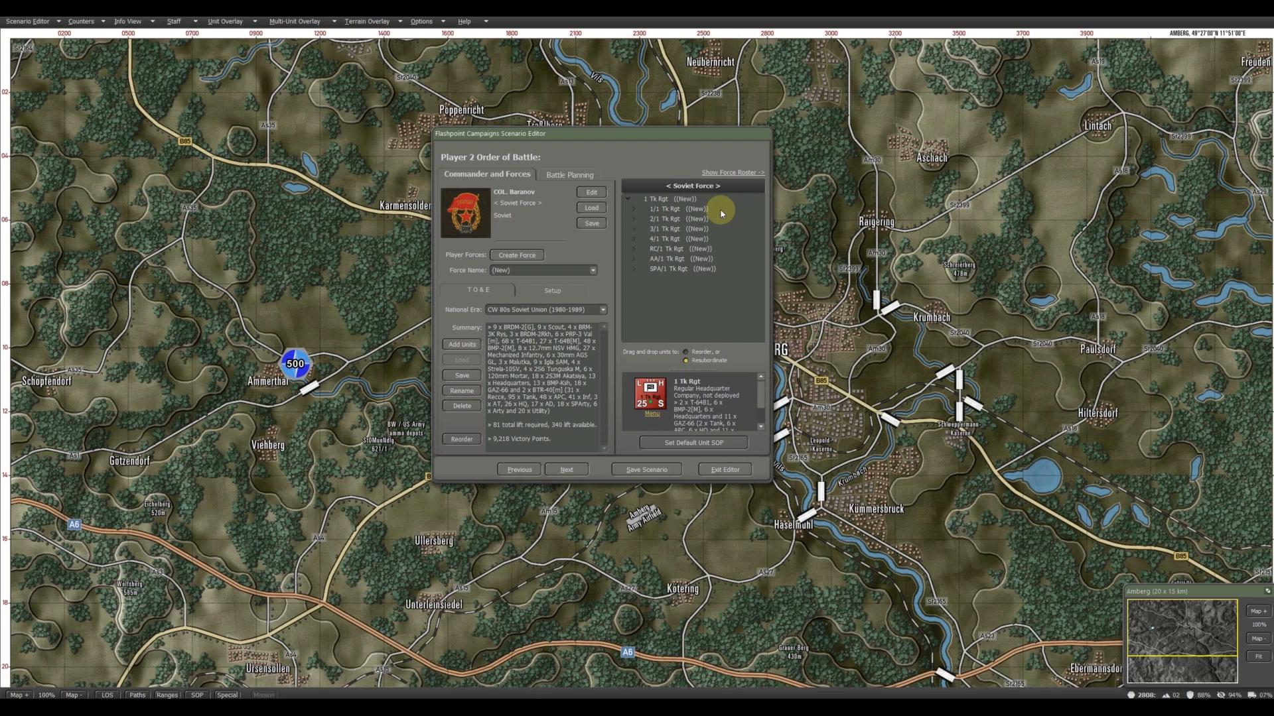
- Create a new force named 1 Bn from unit 1/1 Tk Rgt and acknowledge the battle planning reminder
click(673, 211)
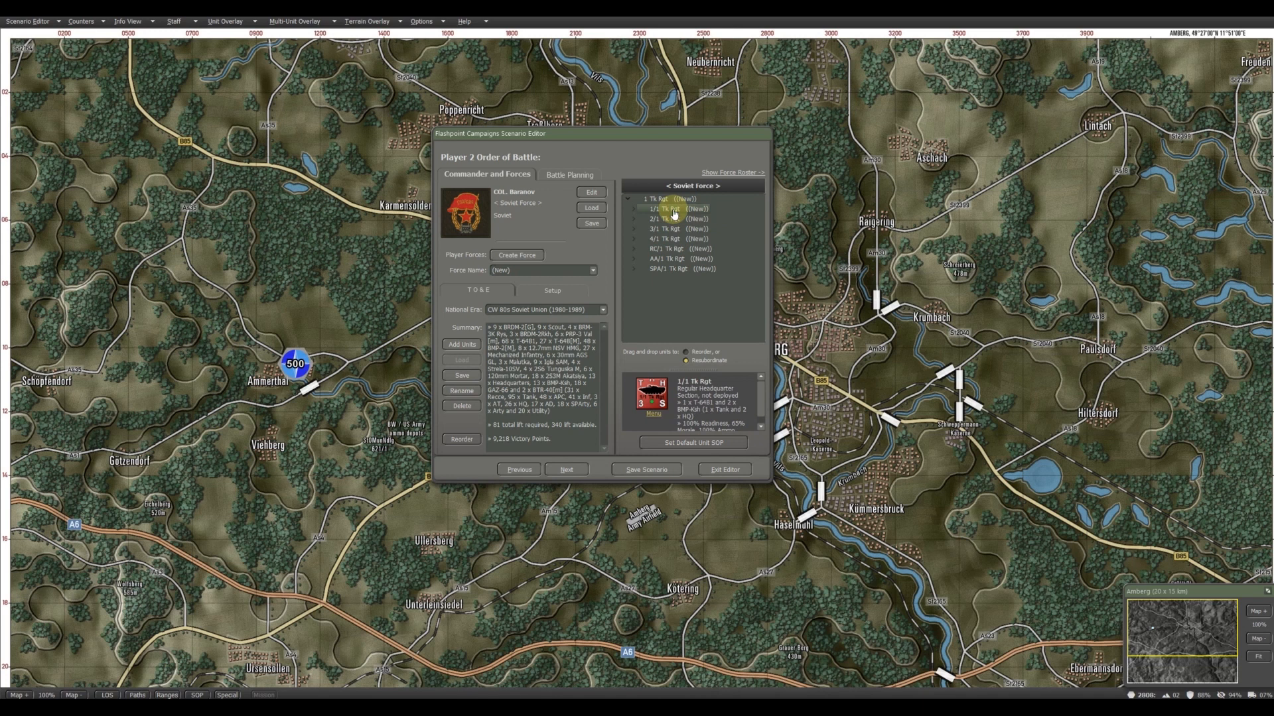
right_click(673, 212)
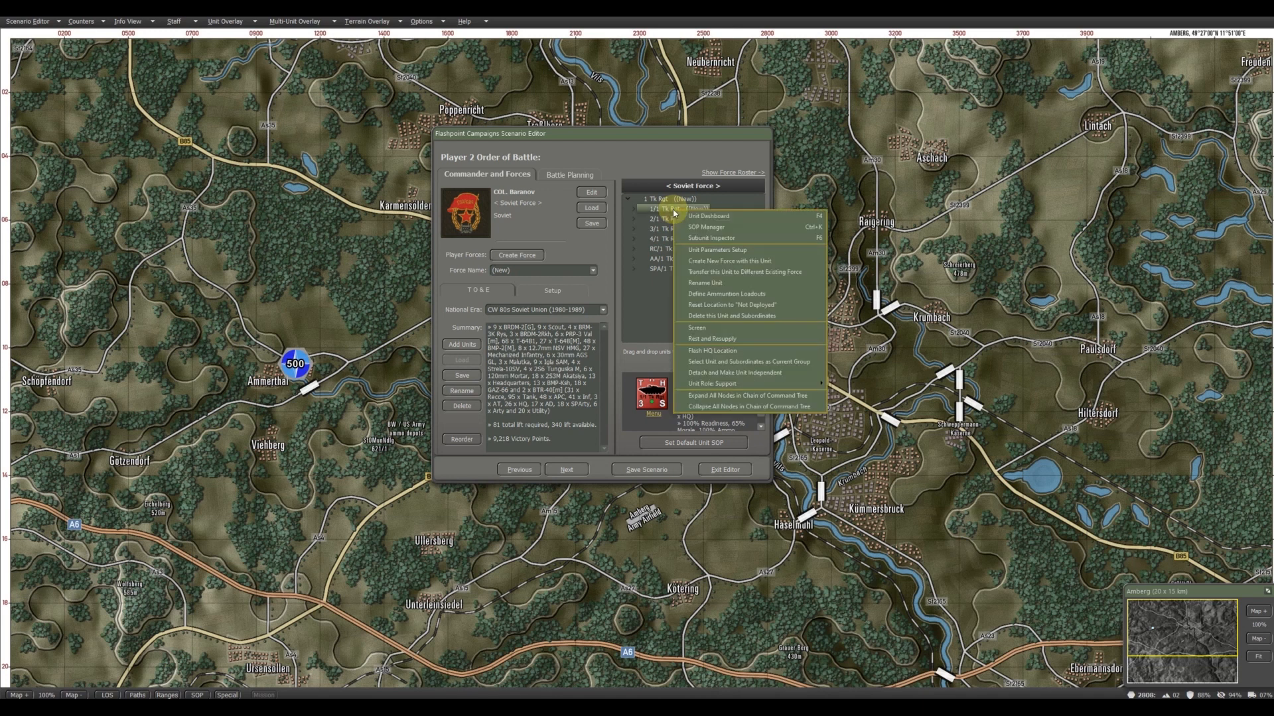
click(734, 262)
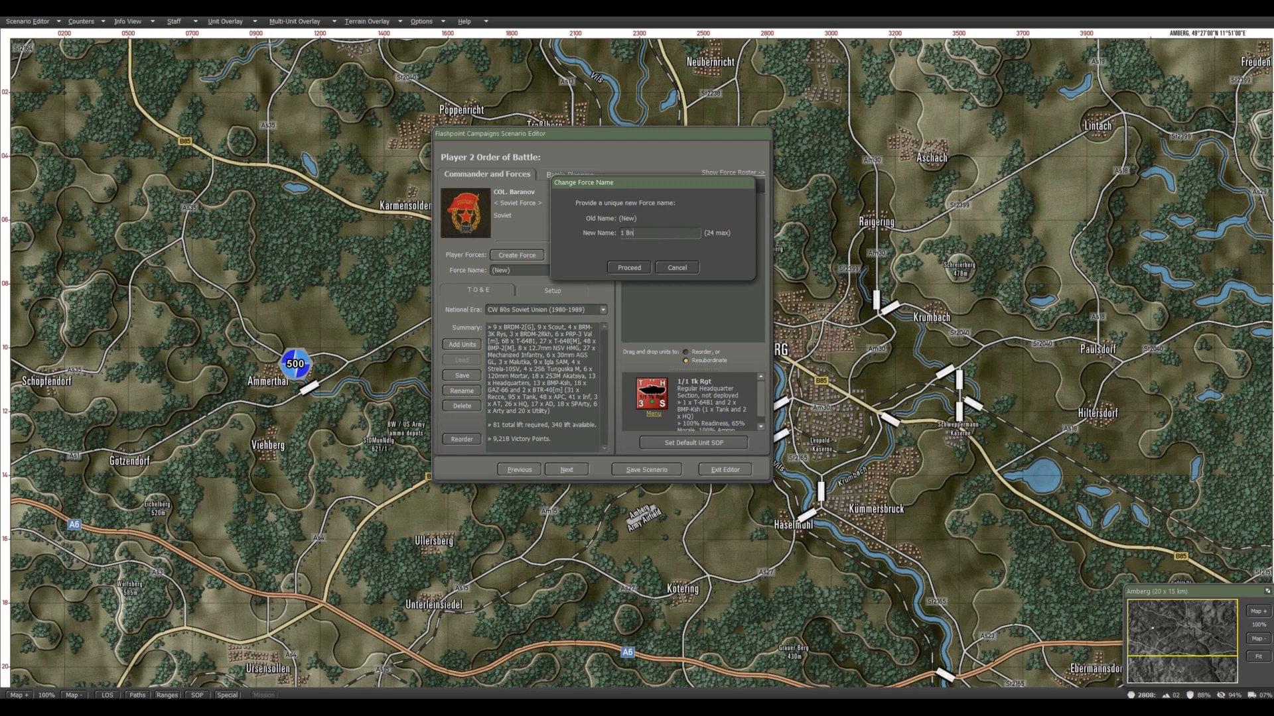
click(630, 268)
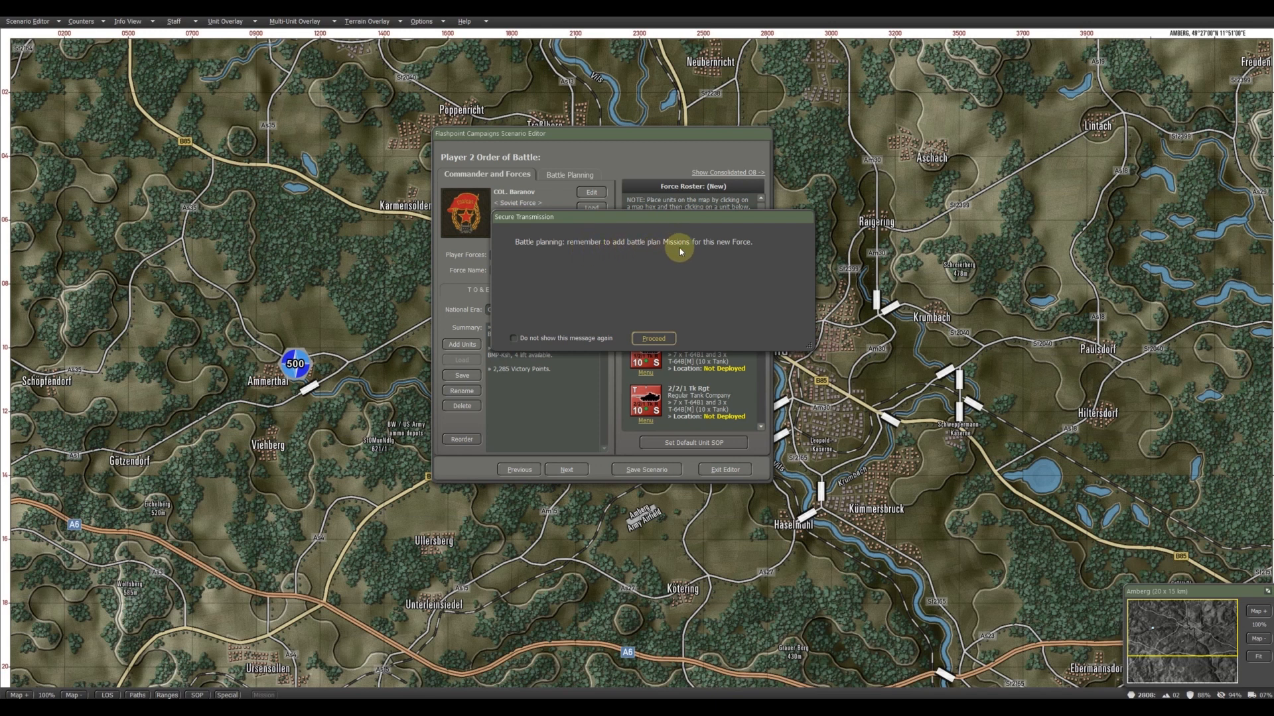
click(654, 339)
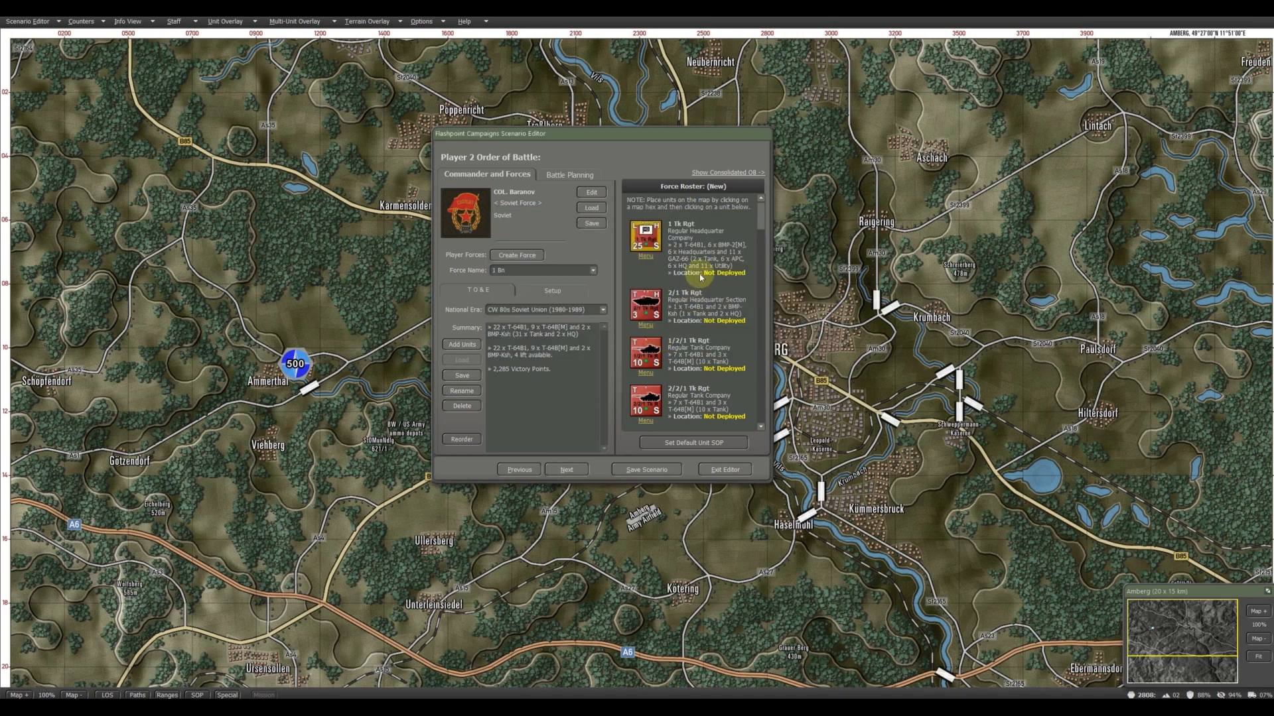
- Check in the consolidated order of battle which force 1/1 Tk Rgt is assigned to
click(727, 173)
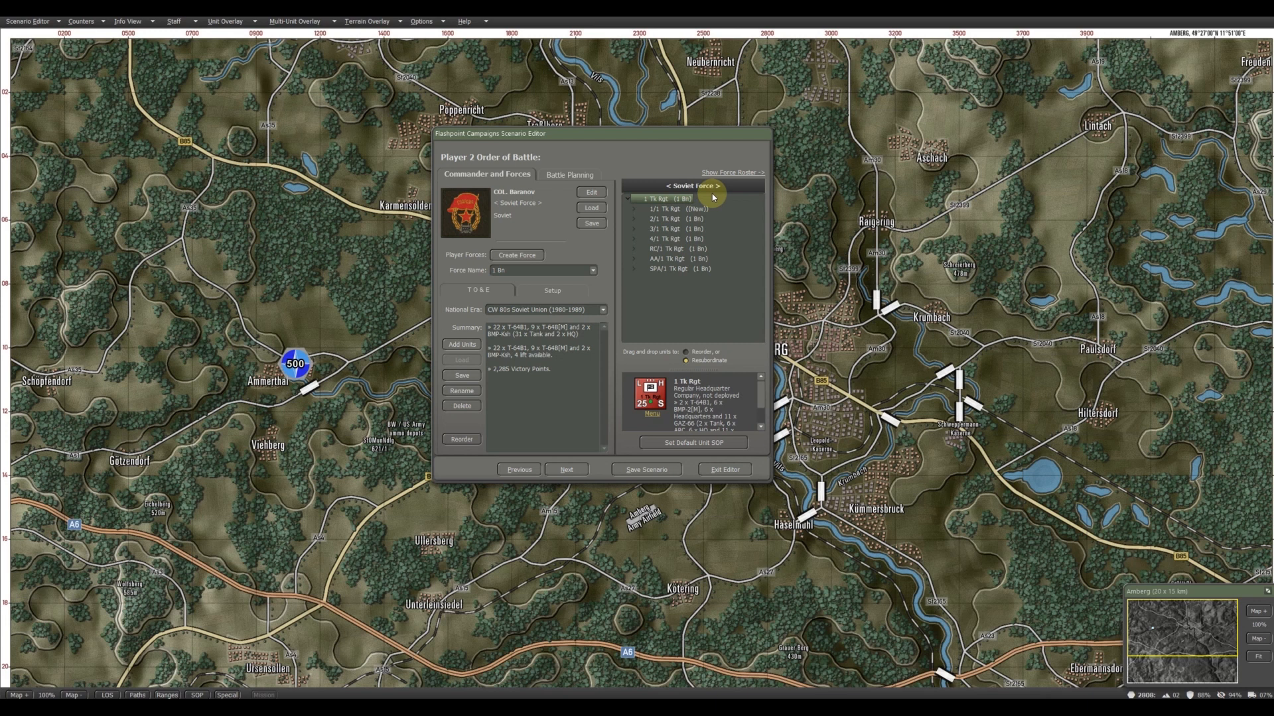
click(676, 211)
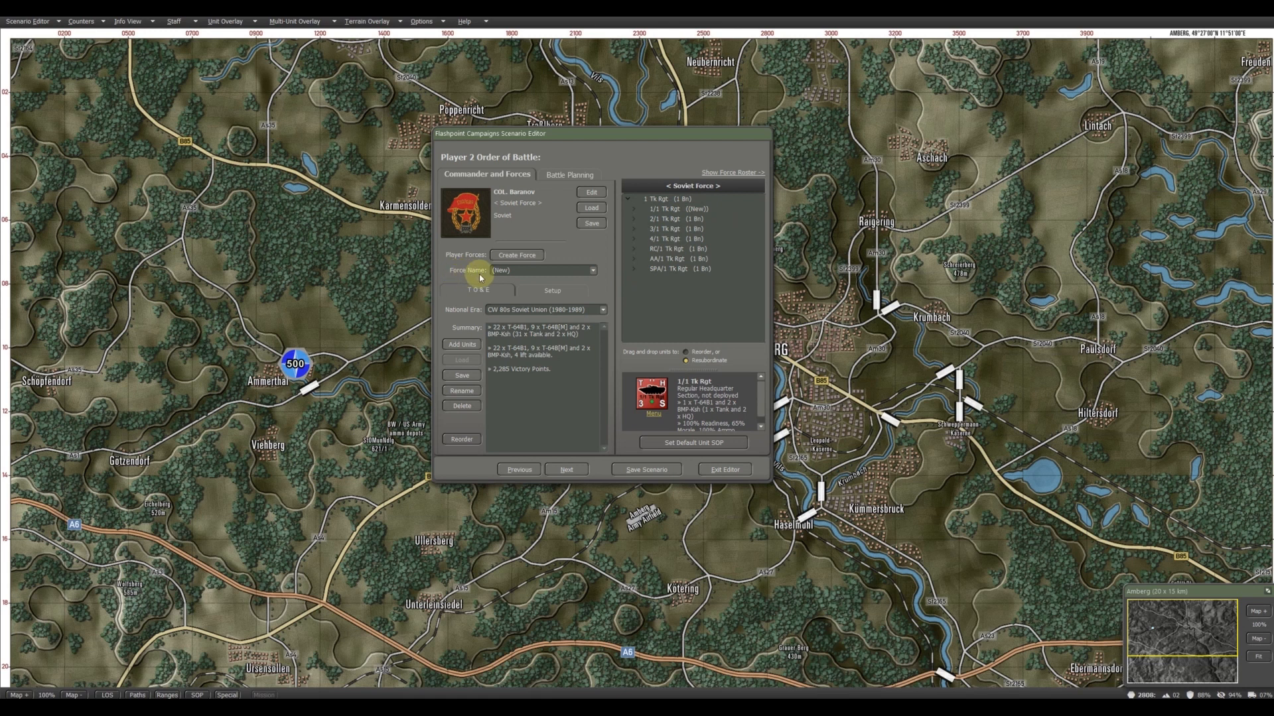
click(592, 270)
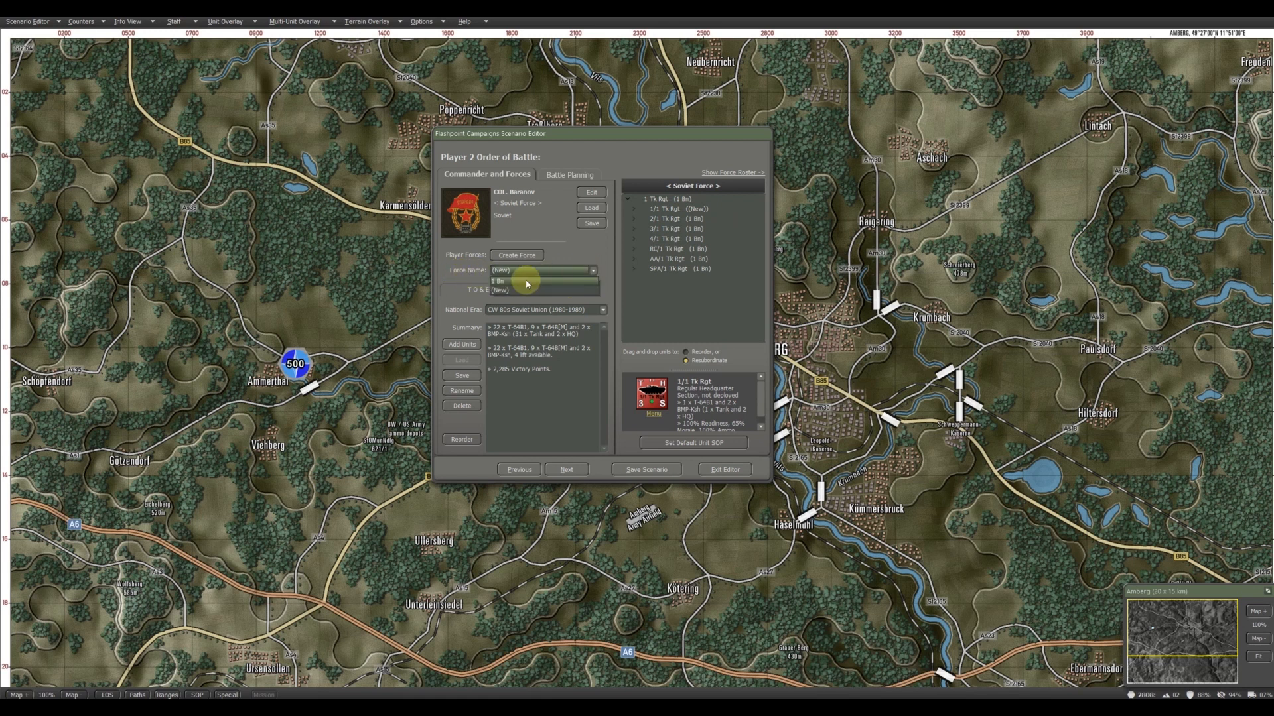
click(522, 290)
- Rename the force that holds the 1 Tk Rgt headquarters as HHQ
click(590, 270)
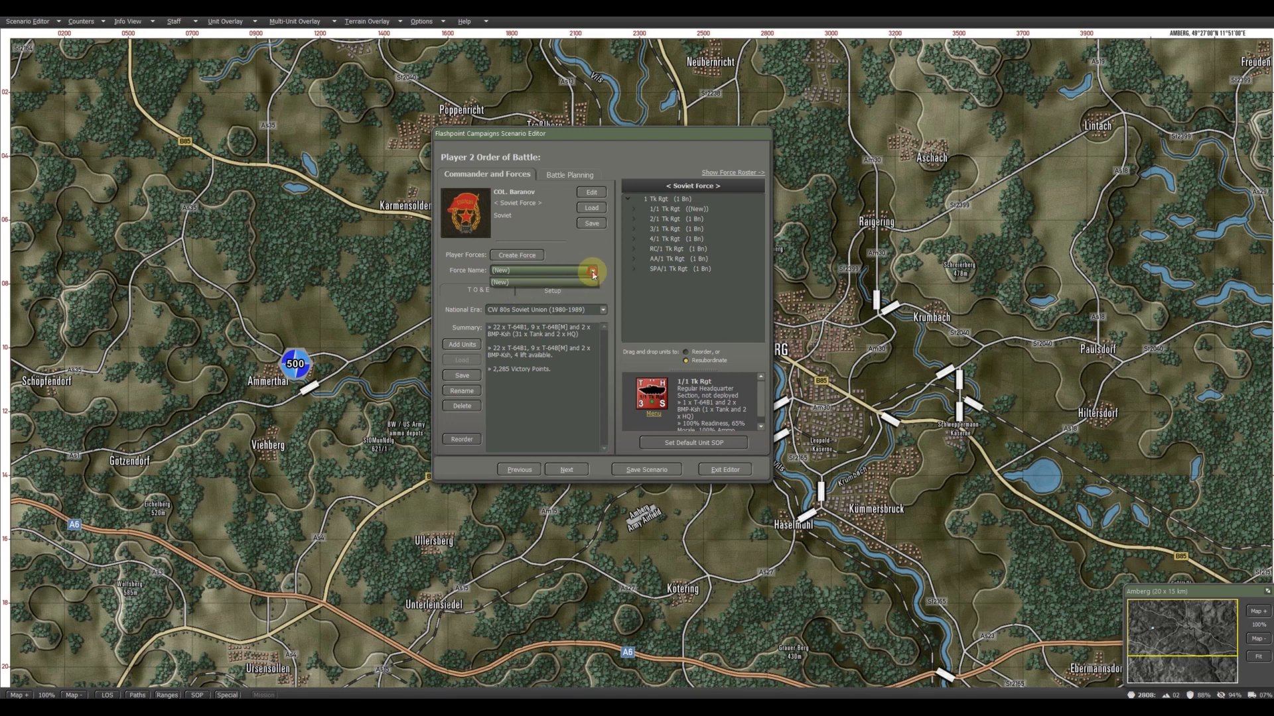
click(543, 282)
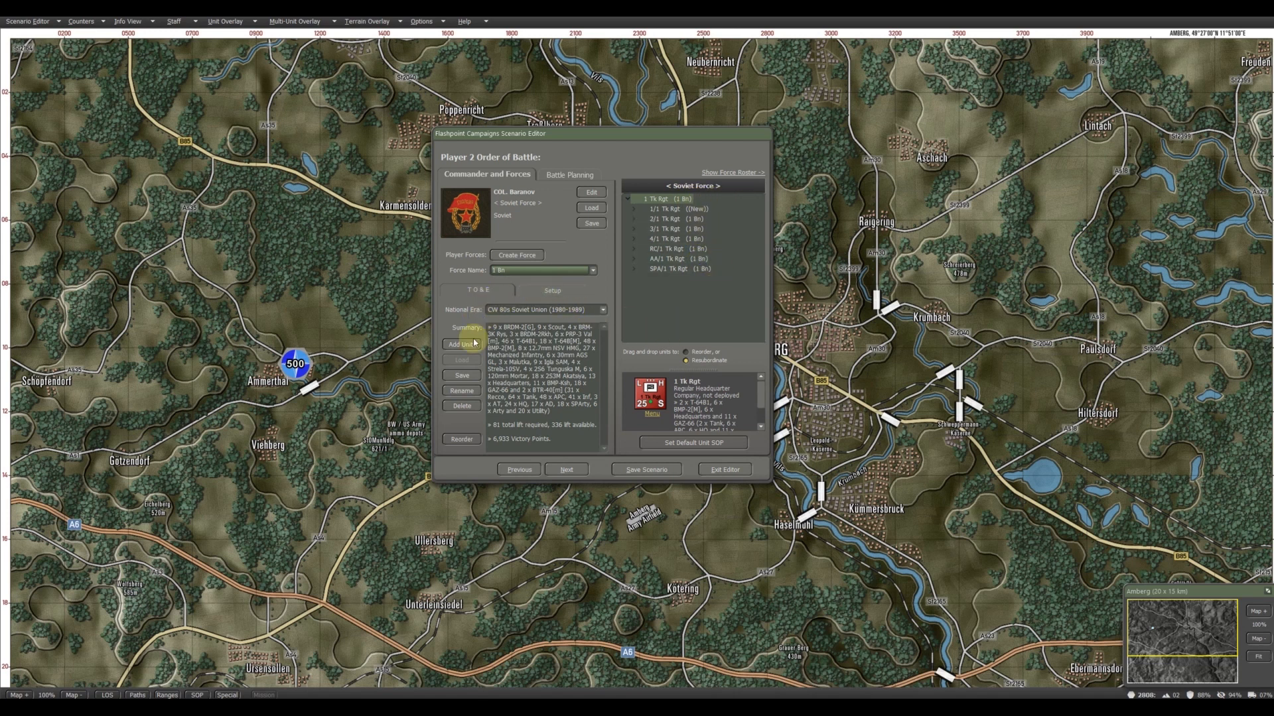
click(462, 391)
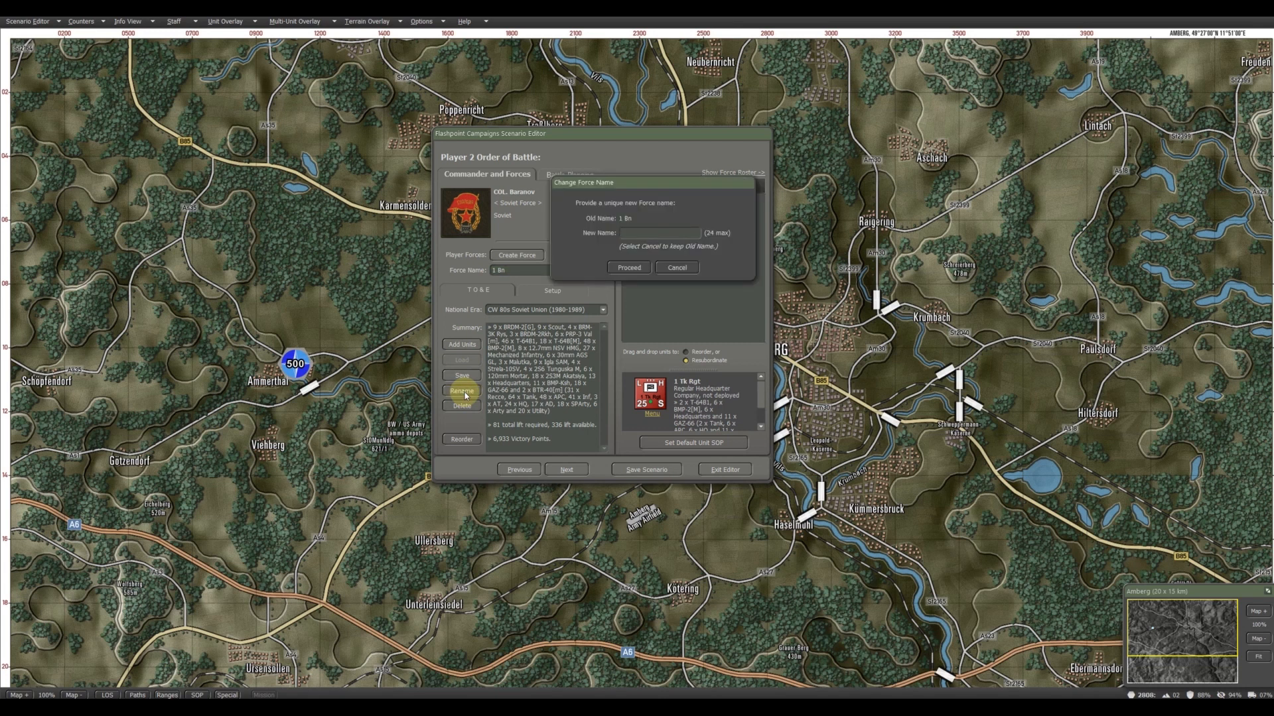
text(HHQ)
click(629, 267)
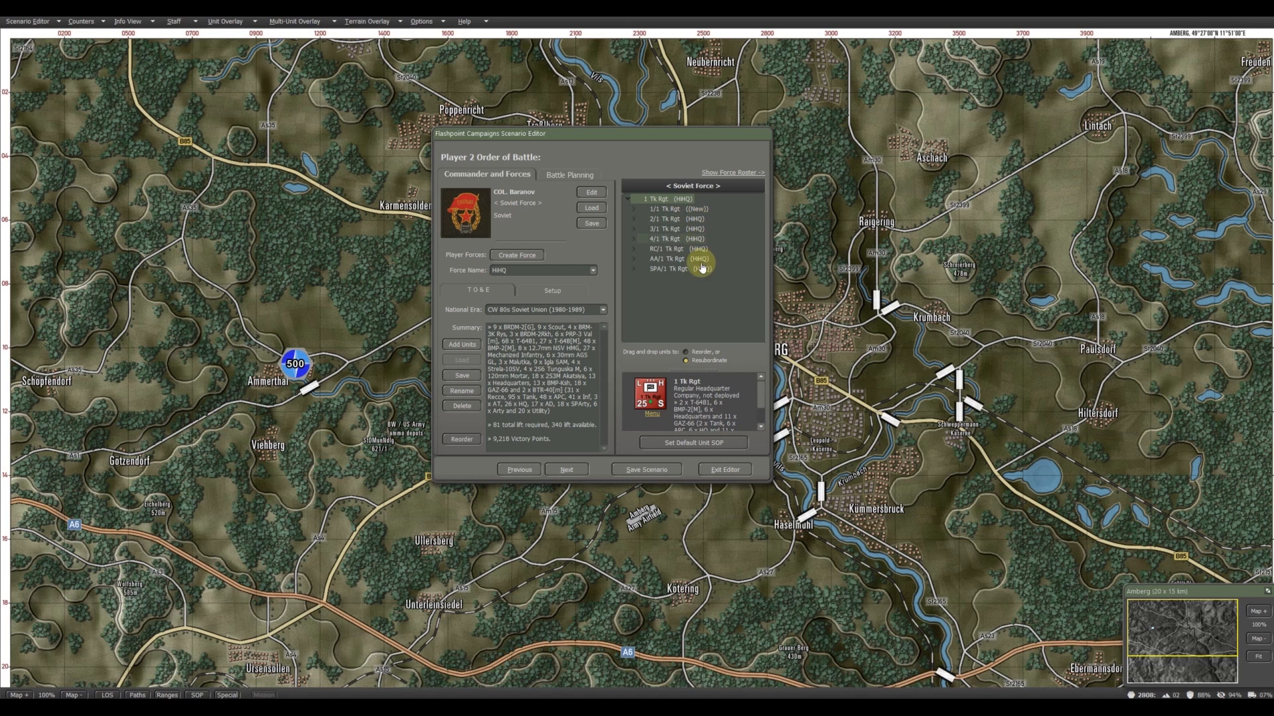
- Rename the force that holds 1/1 Tk Rgt as 1 Bn
click(693, 210)
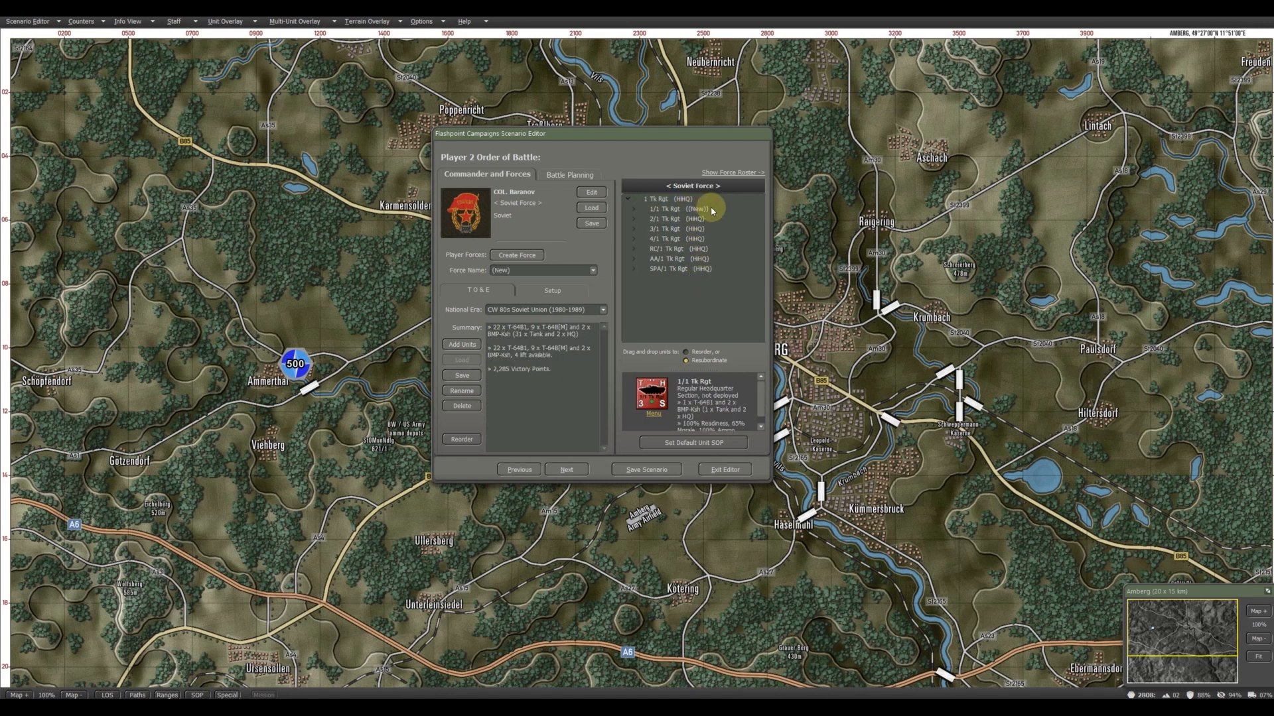
click(592, 270)
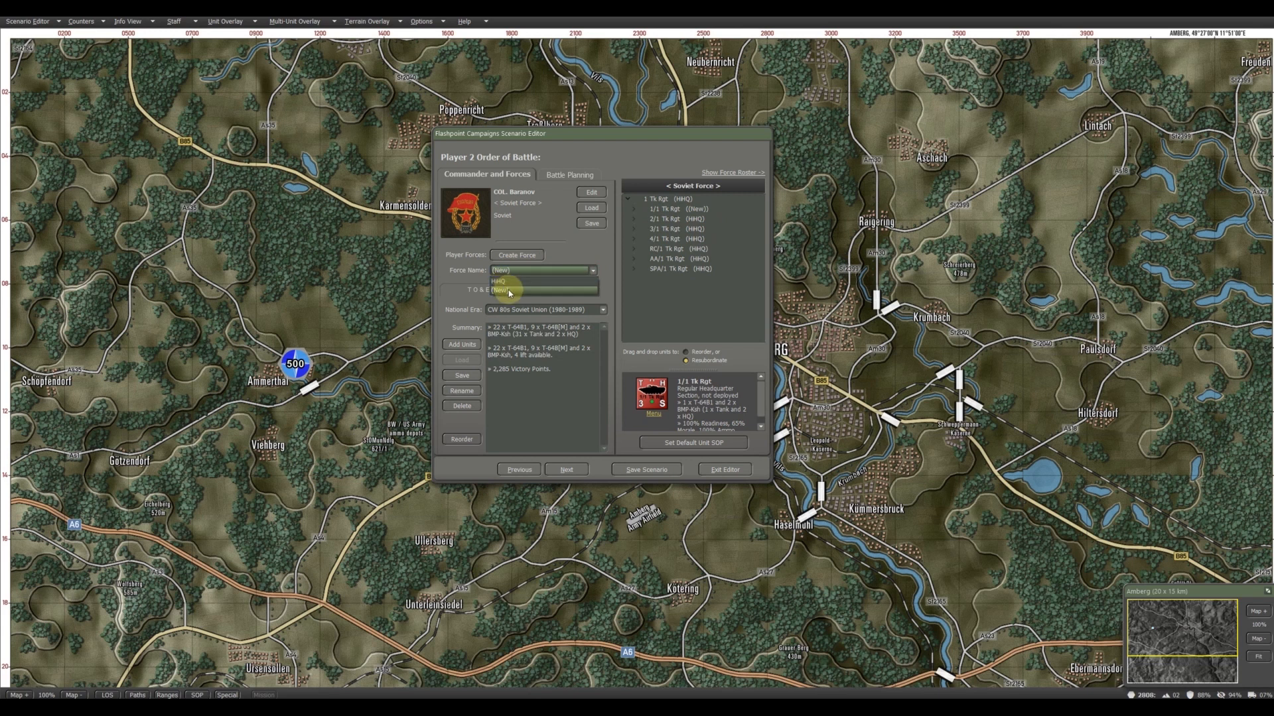
click(569, 295)
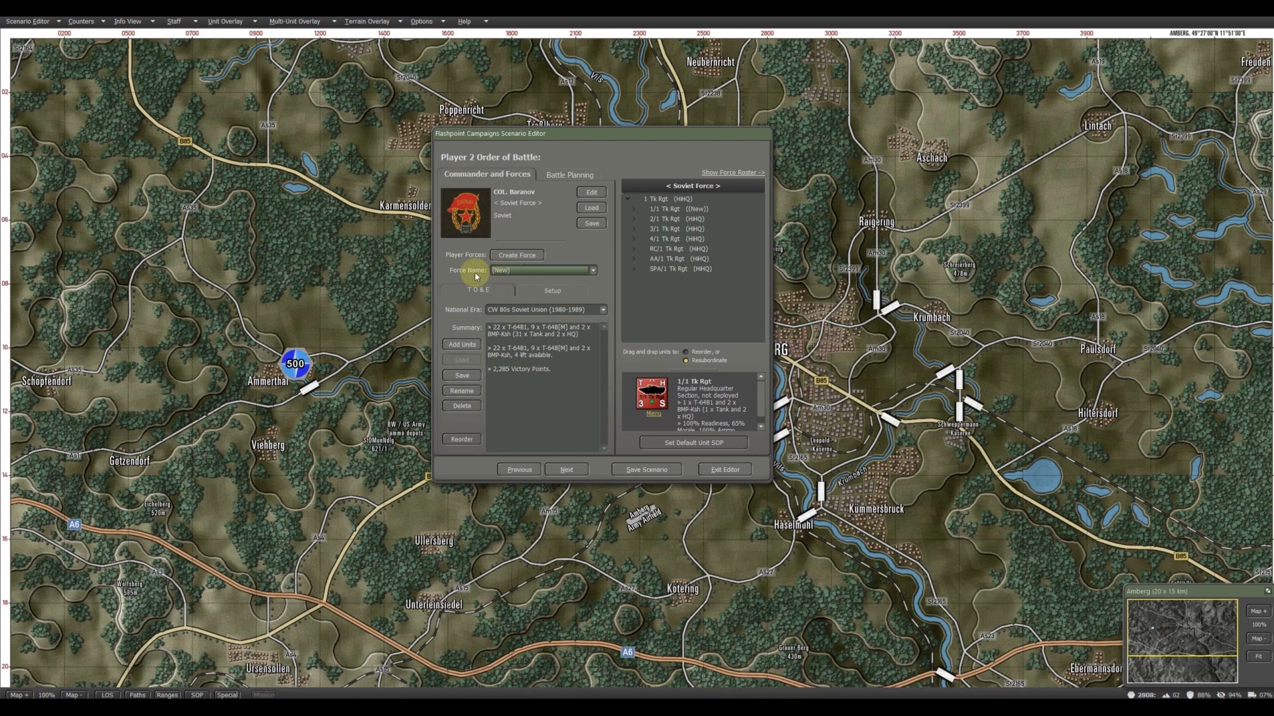
click(463, 391)
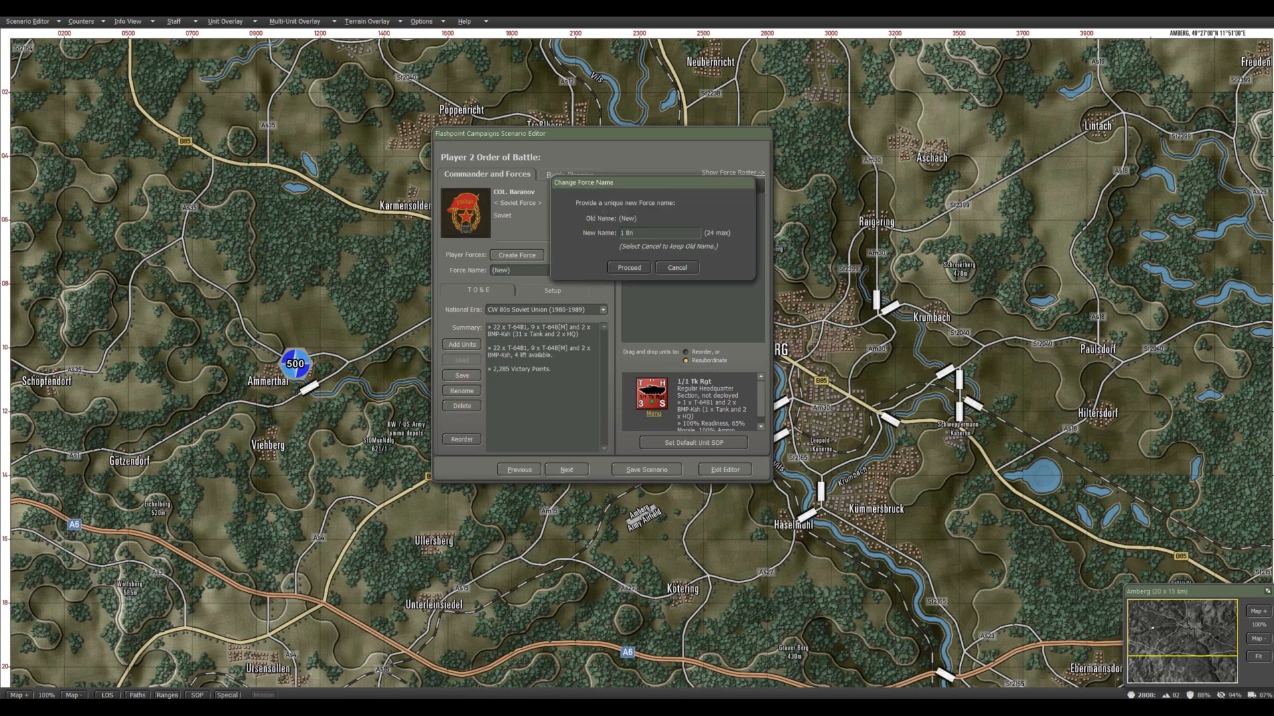
click(628, 267)
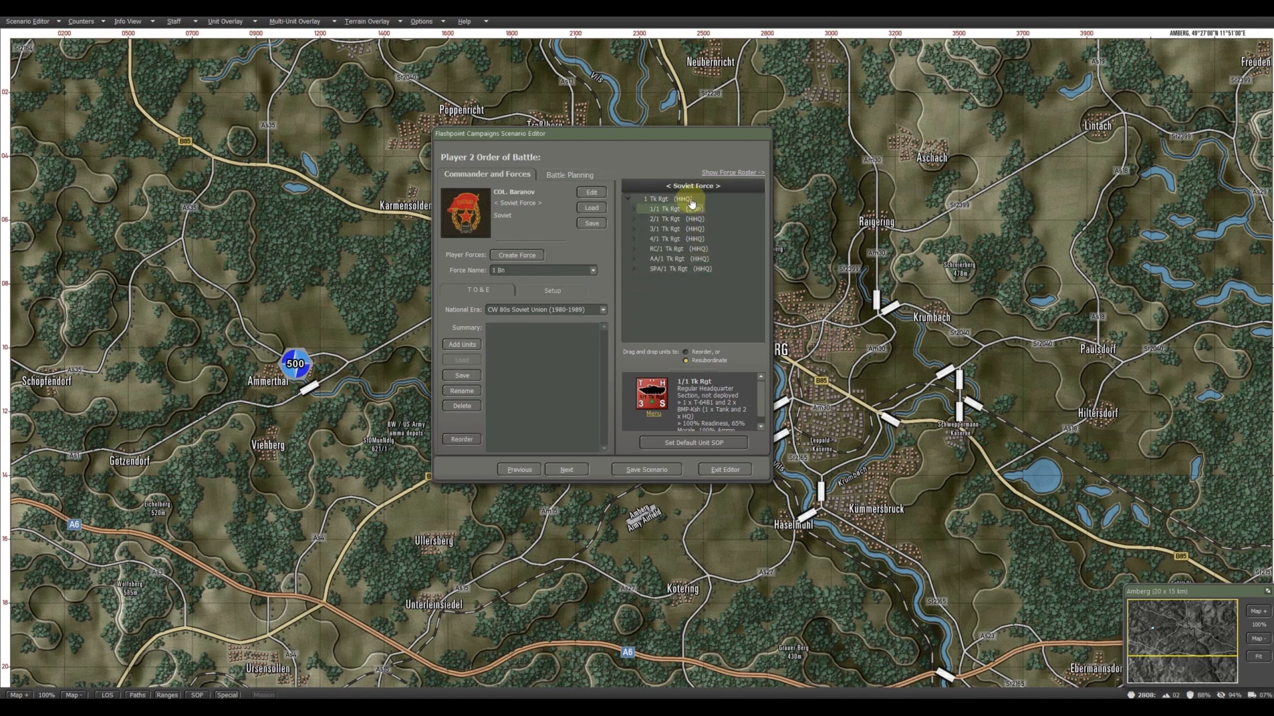
click(605, 260)
- Create a new force named 2 Bn from unit 2/1 Tk Rgt and acknowledge the battle planning reminder
click(665, 220)
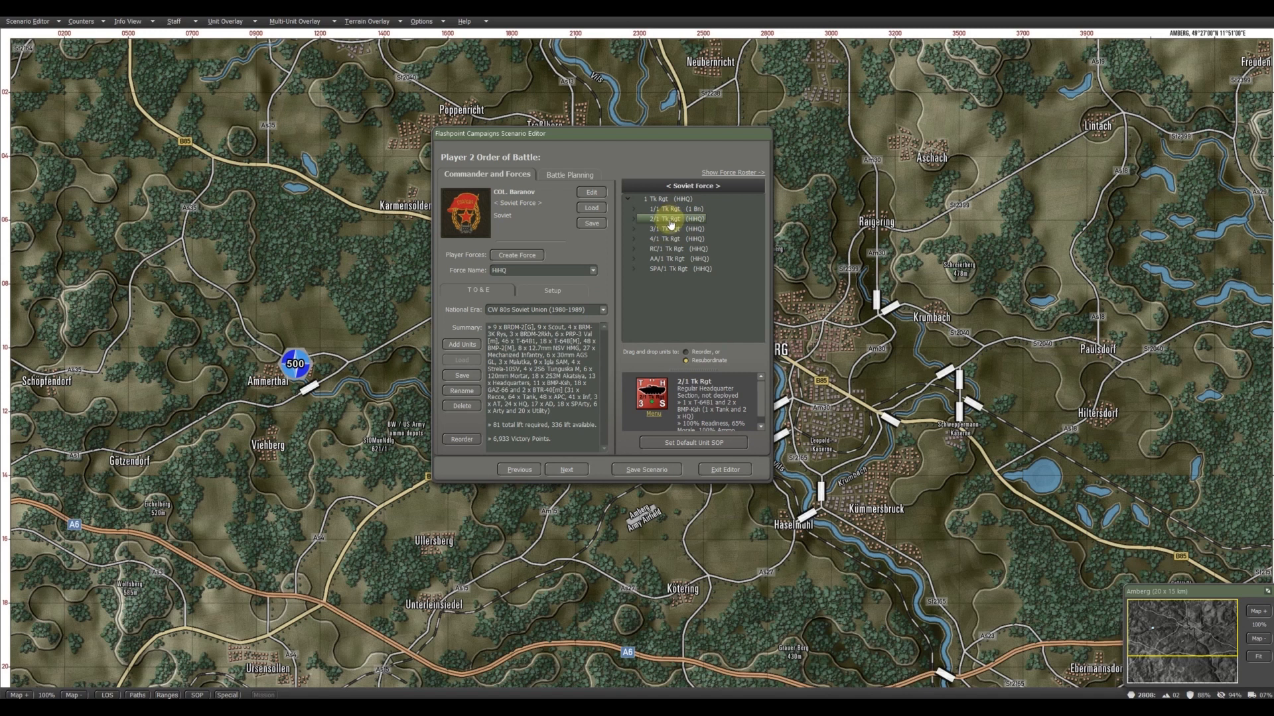
right_click(670, 223)
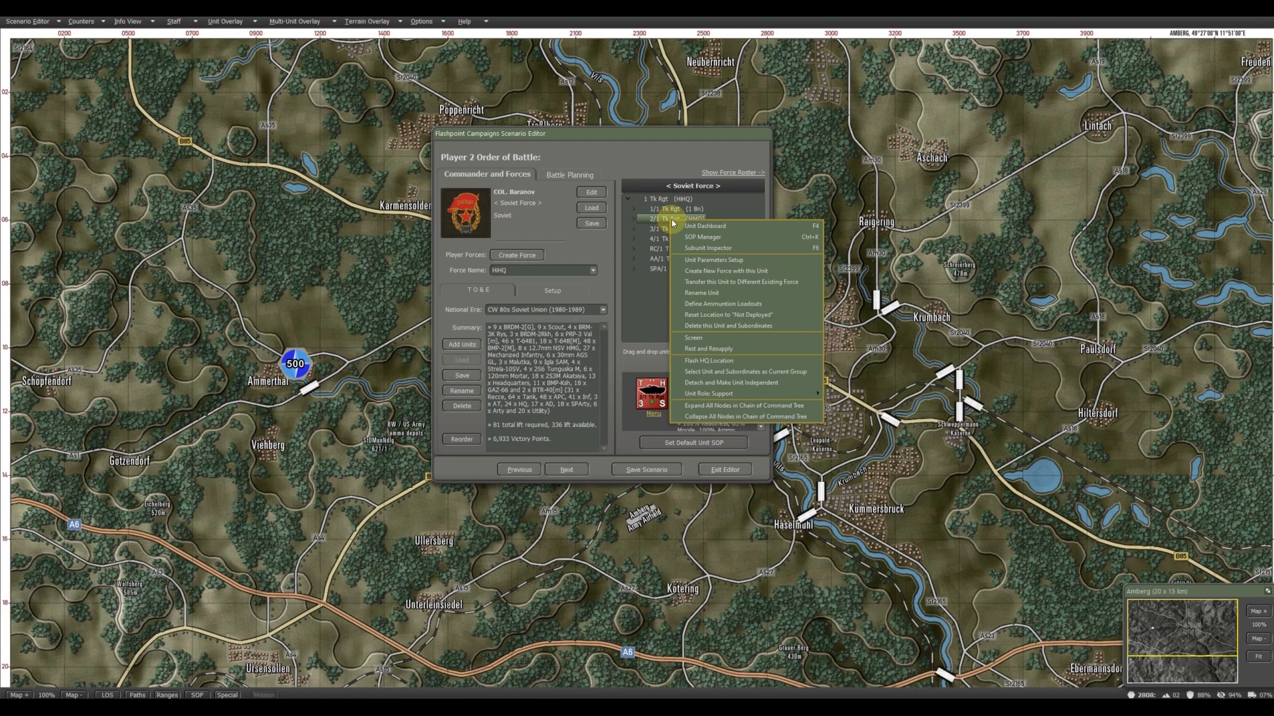
click(738, 274)
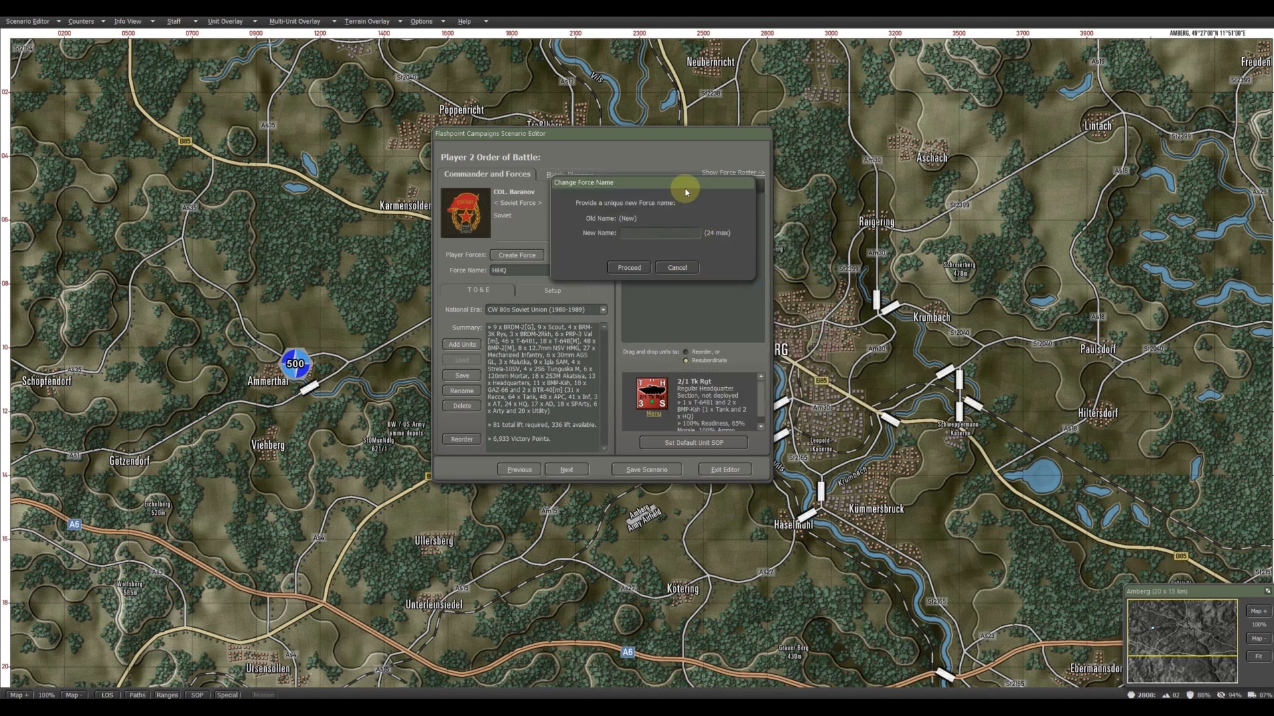
text(2 Bn)
click(629, 270)
click(659, 337)
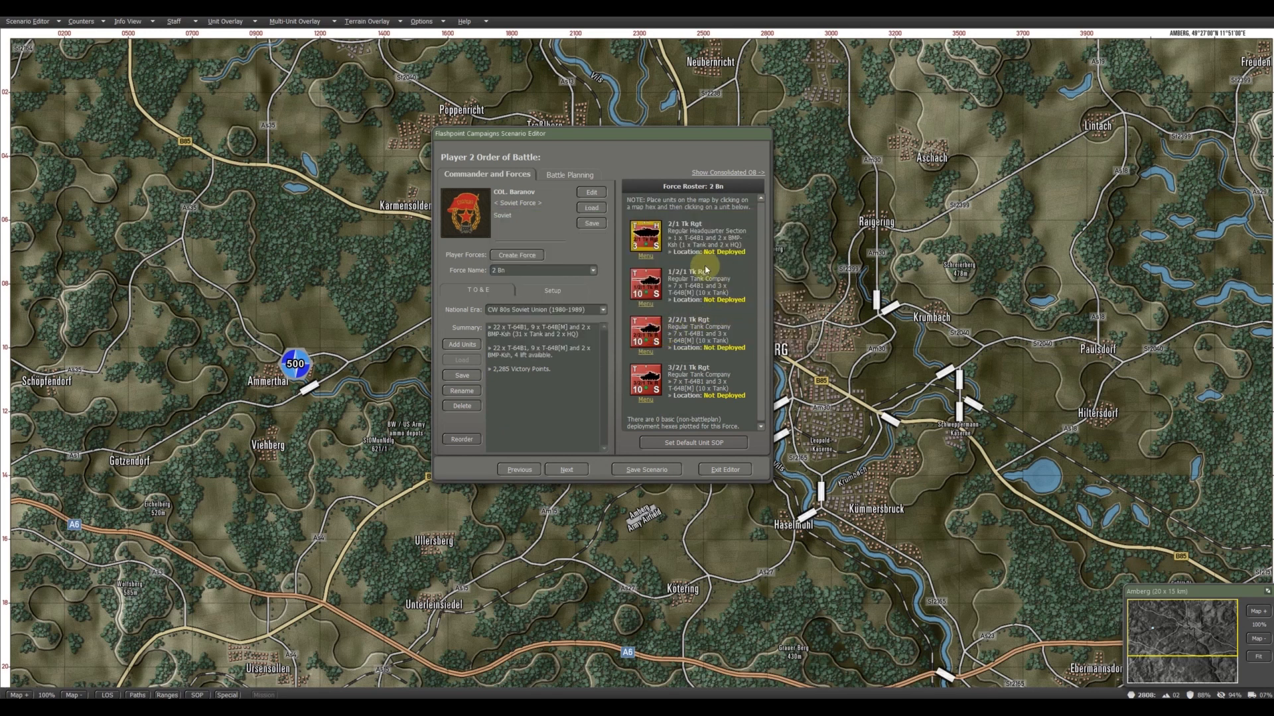
- Check the force assignment of the 2/1 Tk Rgt companies in the consolidated order of battle, then collapse them
click(707, 174)
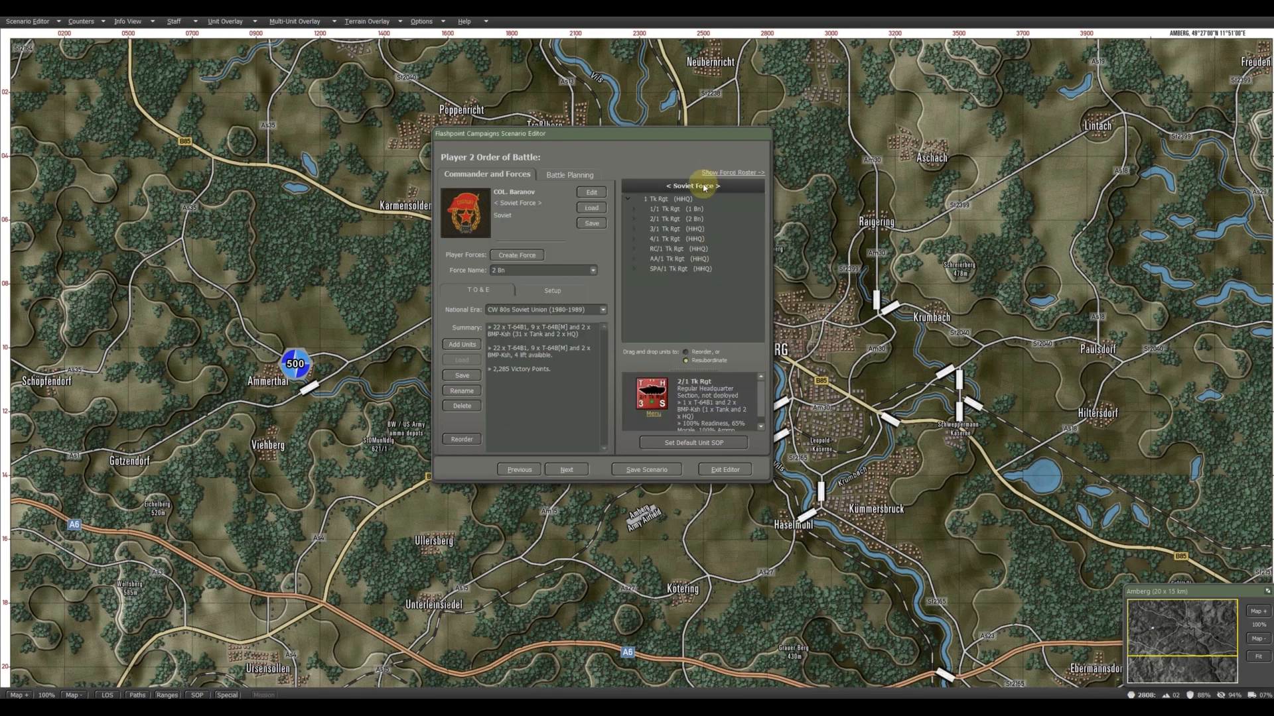
double_click(652, 221)
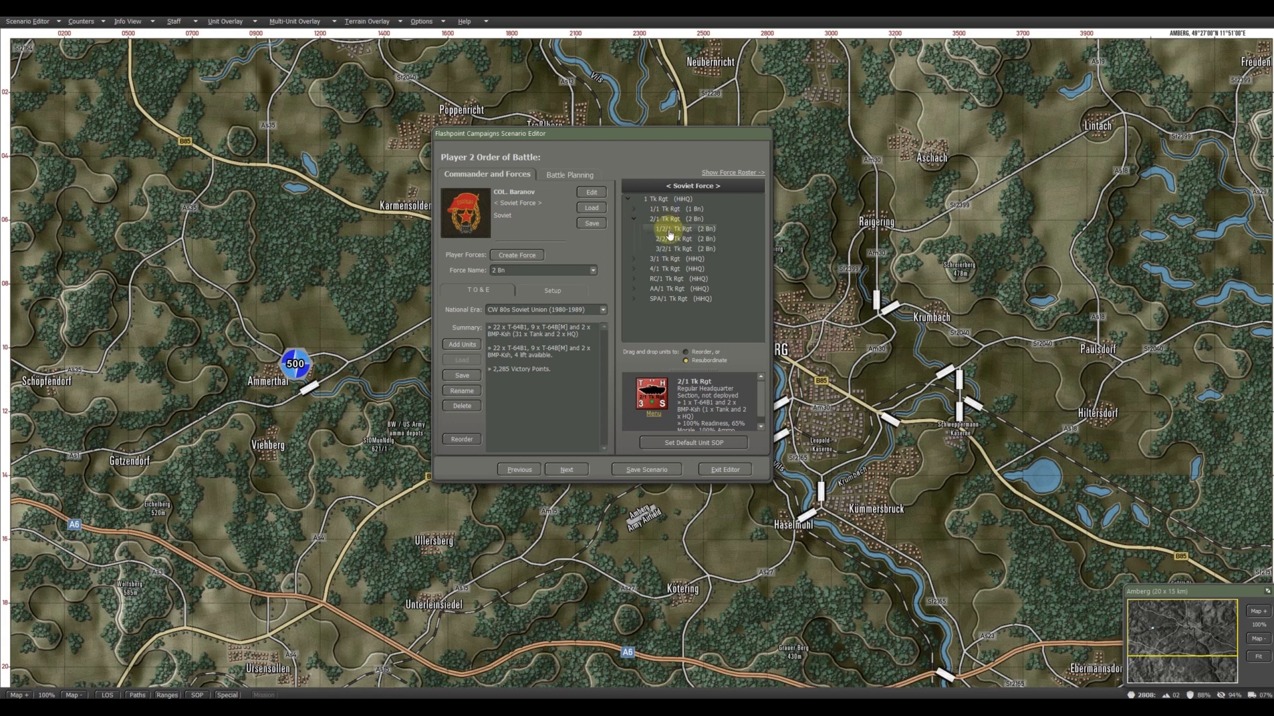
click(630, 220)
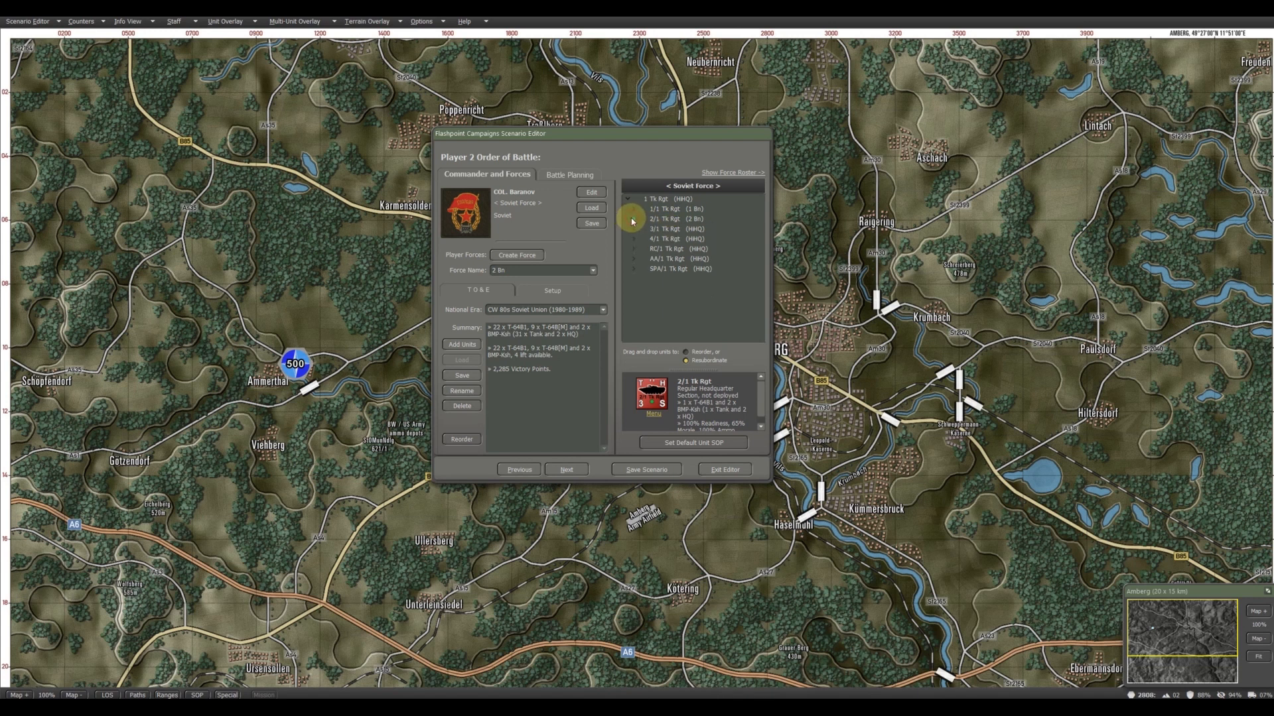
- Create a new force named 3 Bn from unit 3/1 Tk Rgt and acknowledge the battle planning reminder
click(665, 230)
right_click(666, 232)
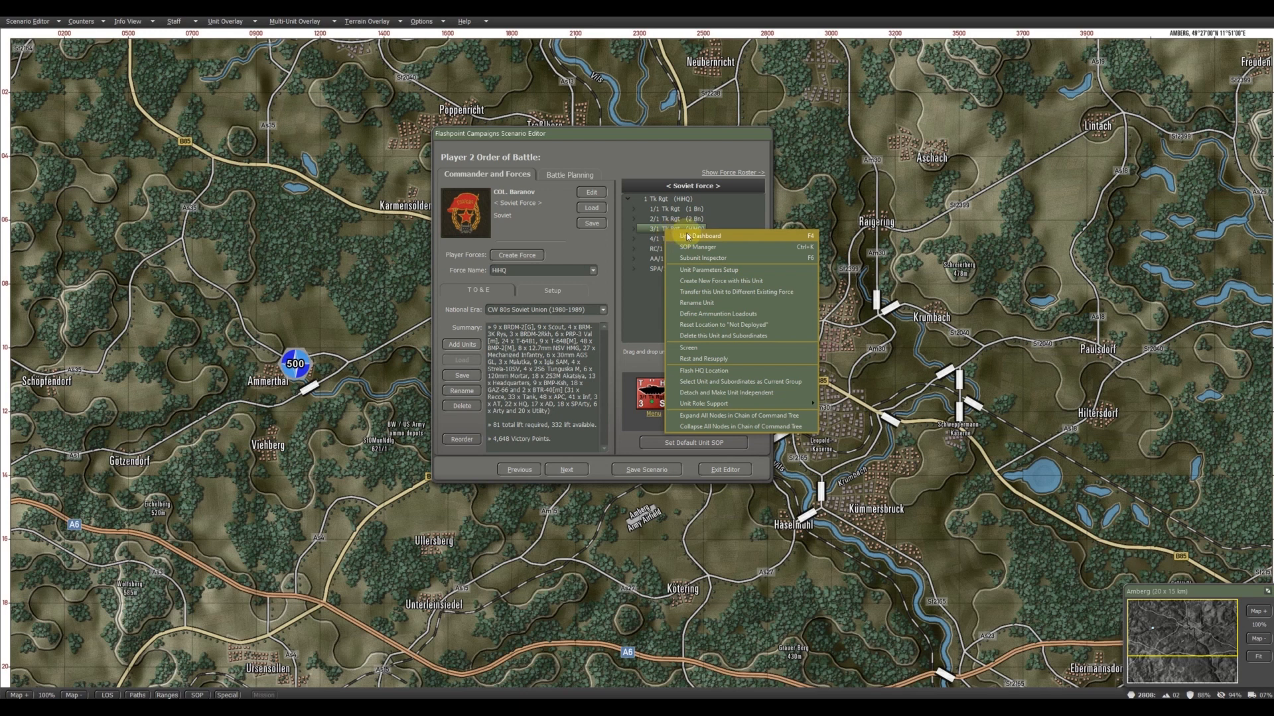
click(728, 281)
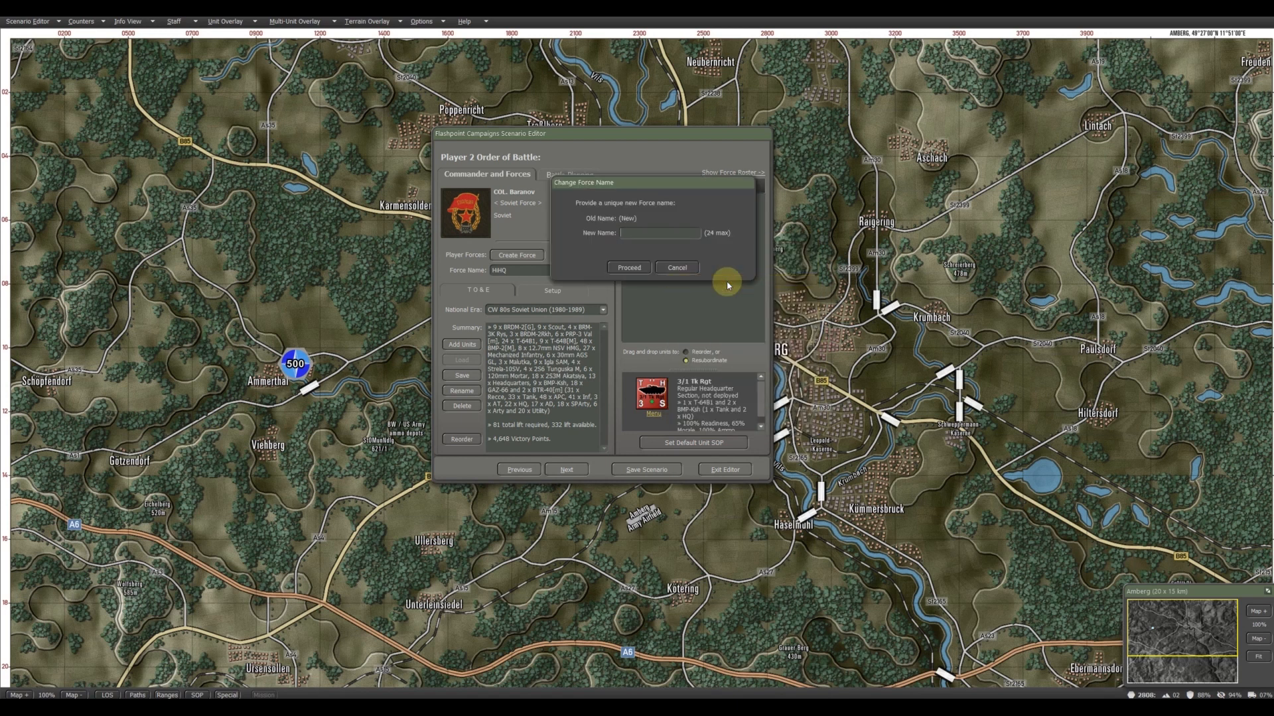
text(3 Bn)
click(628, 269)
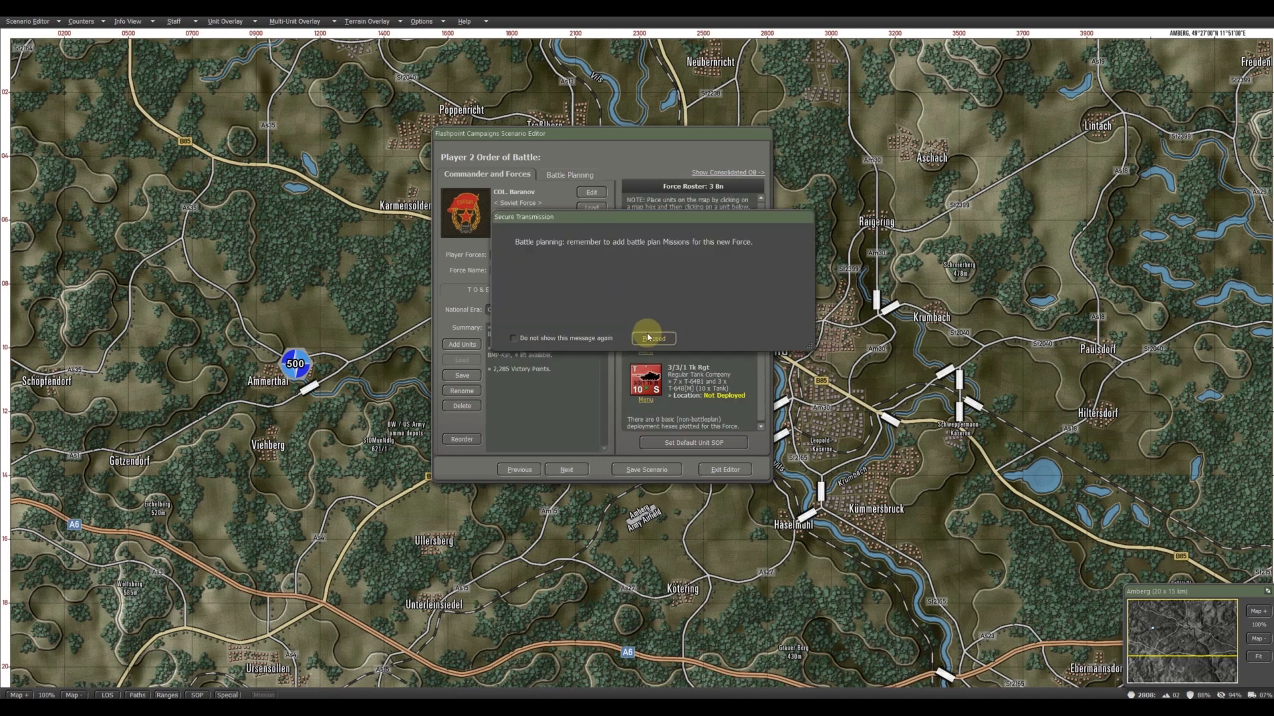
click(650, 339)
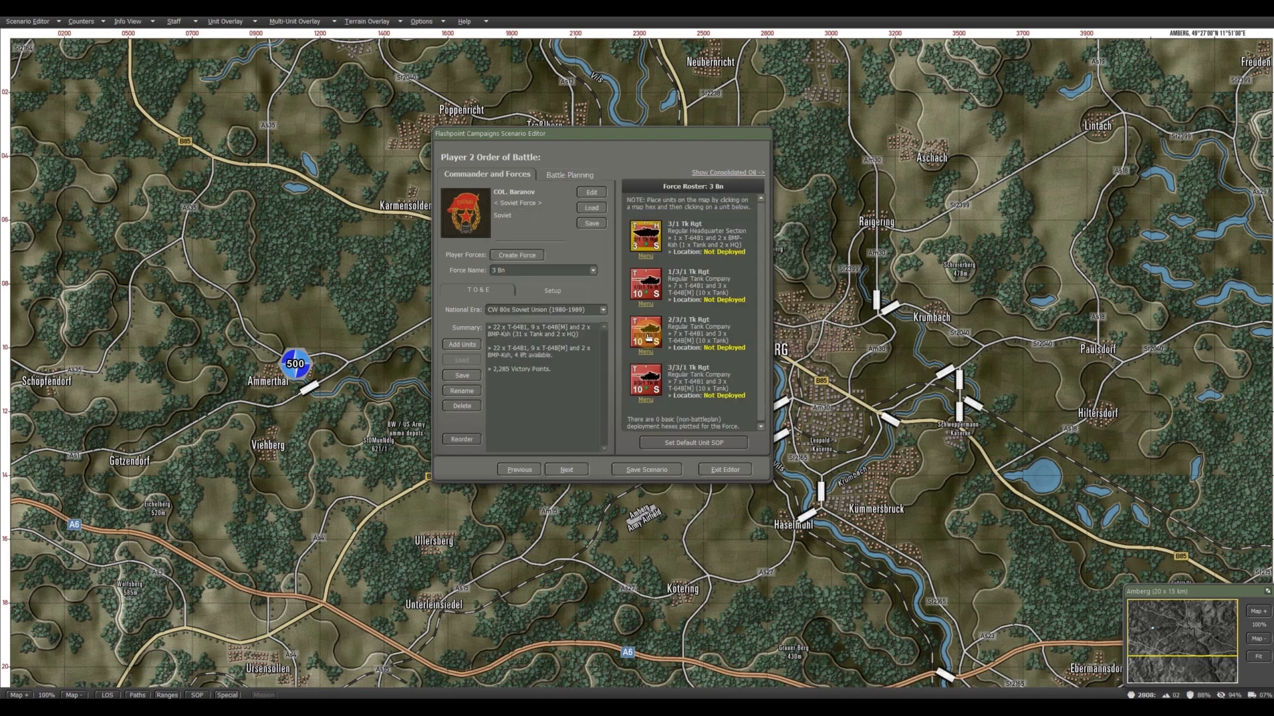
- Check the force assignment of the 3/1 Tk Rgt companies in the consolidated order of battle, then collapse them
click(708, 174)
click(634, 229)
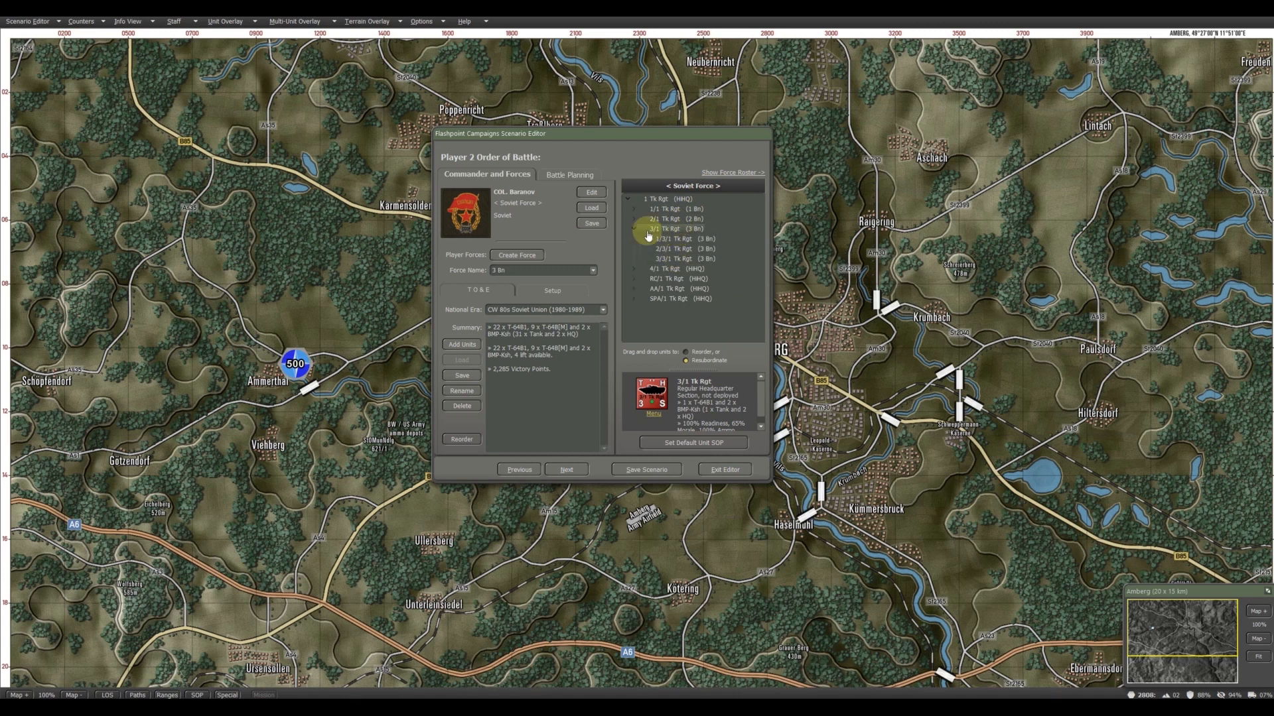
click(634, 229)
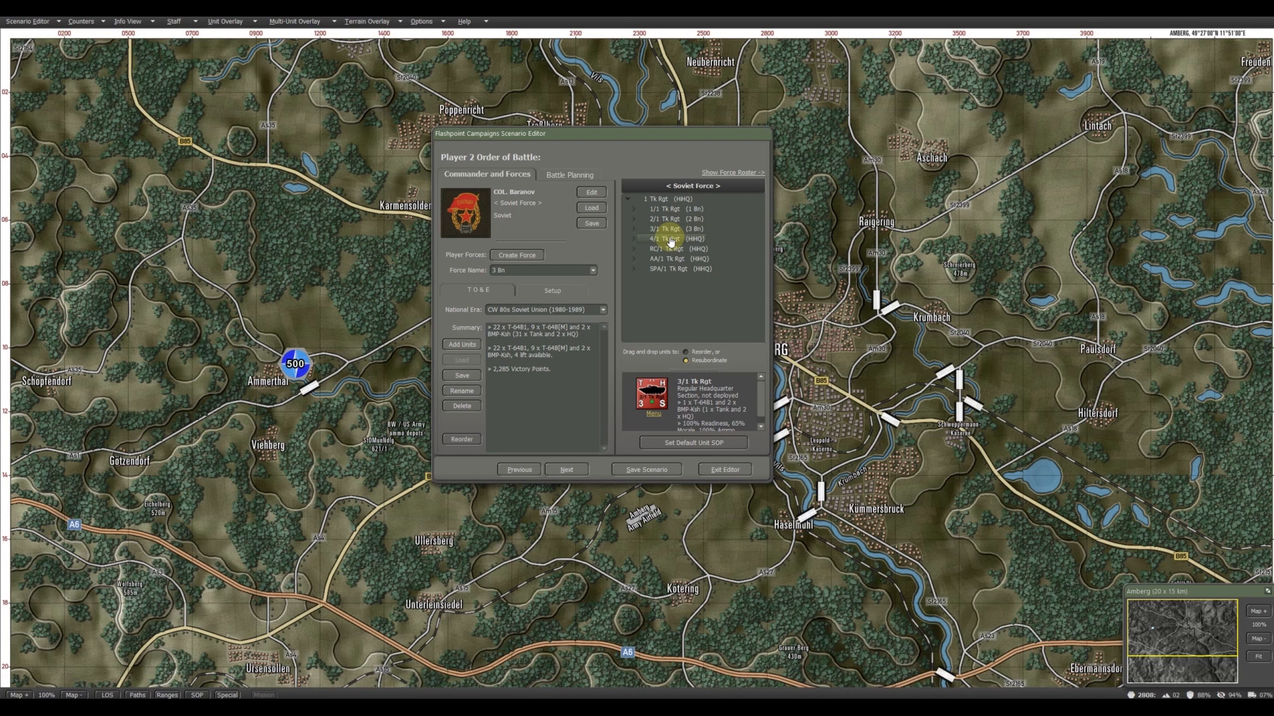
- Delete unit 4/1 Tk Rgt and its subordinates from the Soviet force, confirming the deletion
click(670, 239)
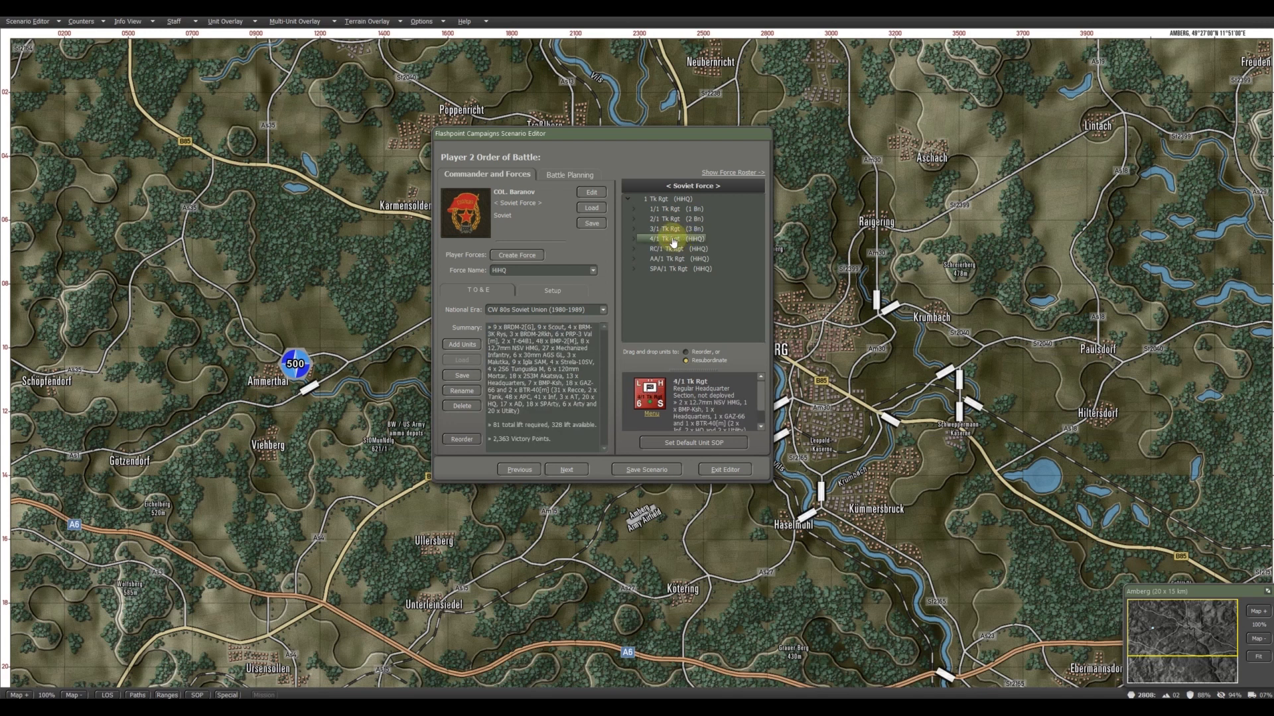
right_click(674, 241)
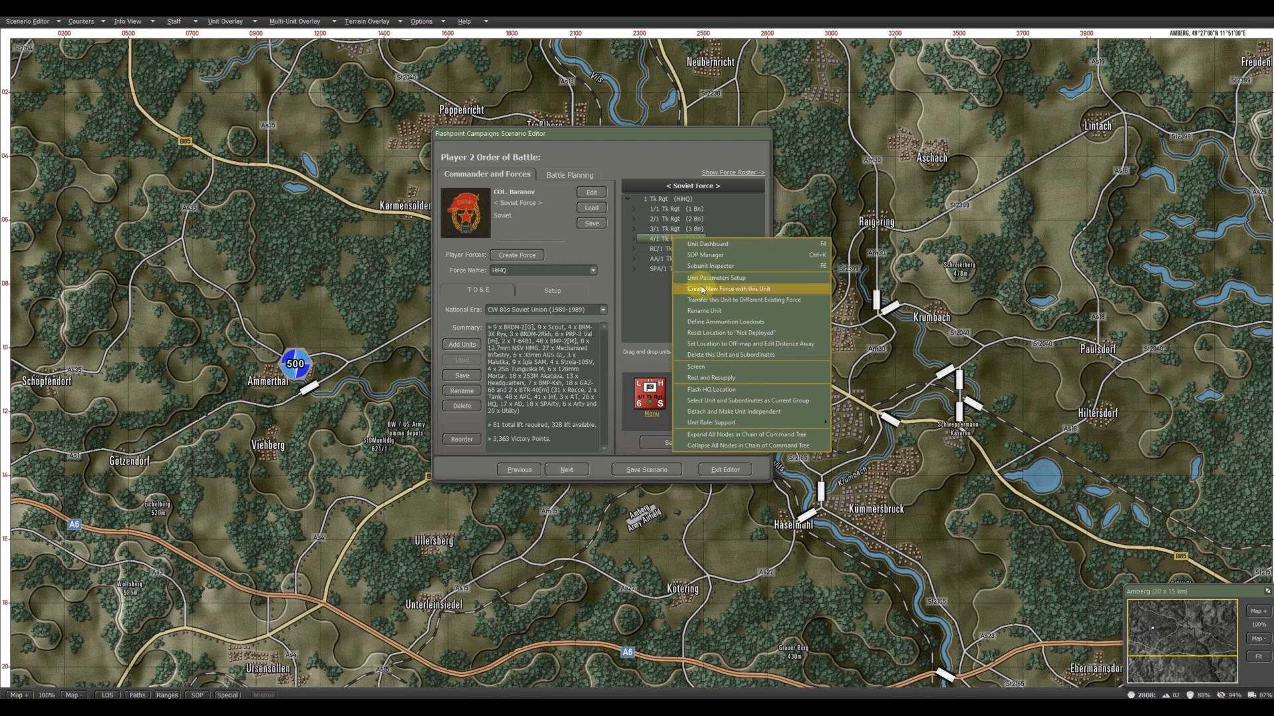
click(722, 357)
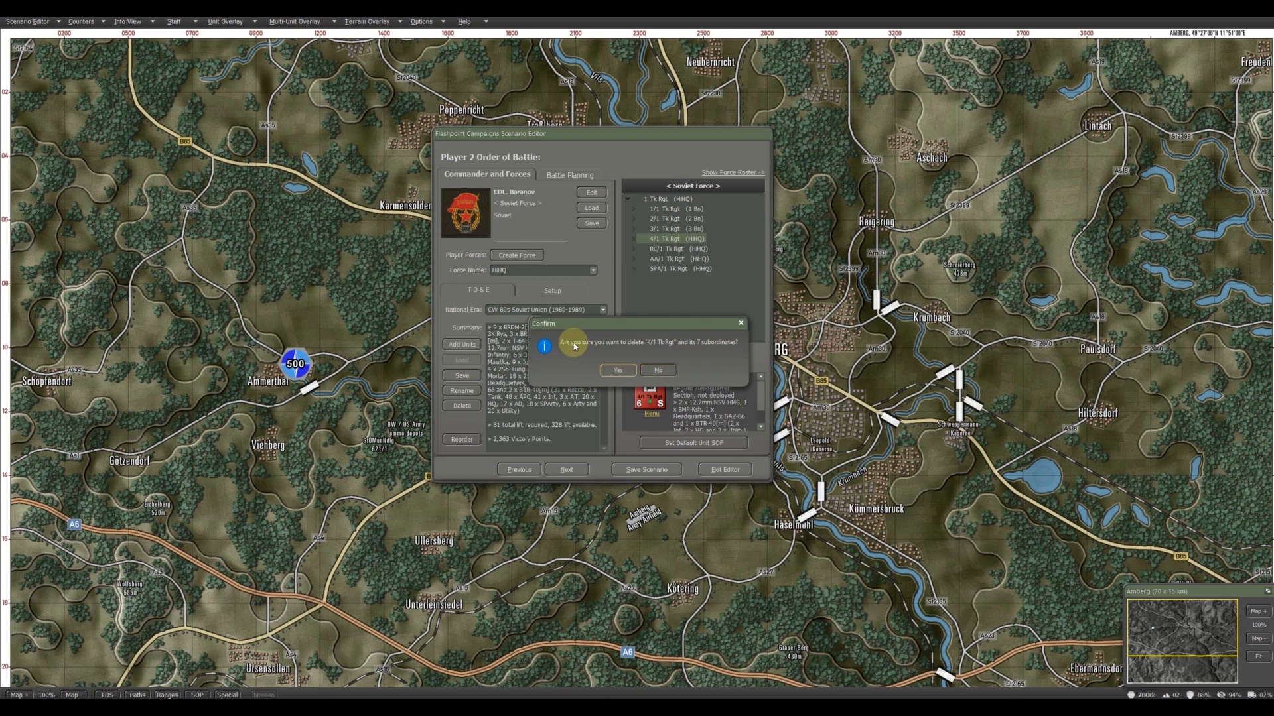
click(628, 376)
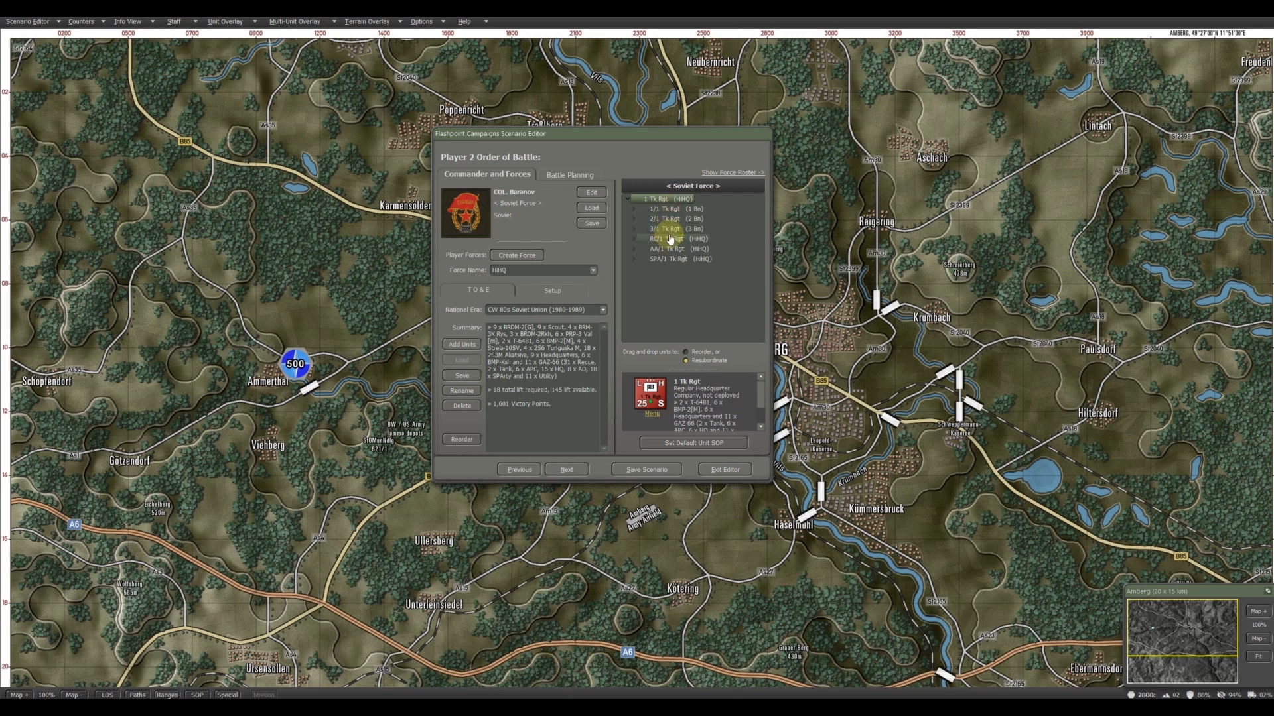
- Create a new force named Recon from unit RC/1 Tk Rgt and acknowledge the battle planning reminder
click(670, 241)
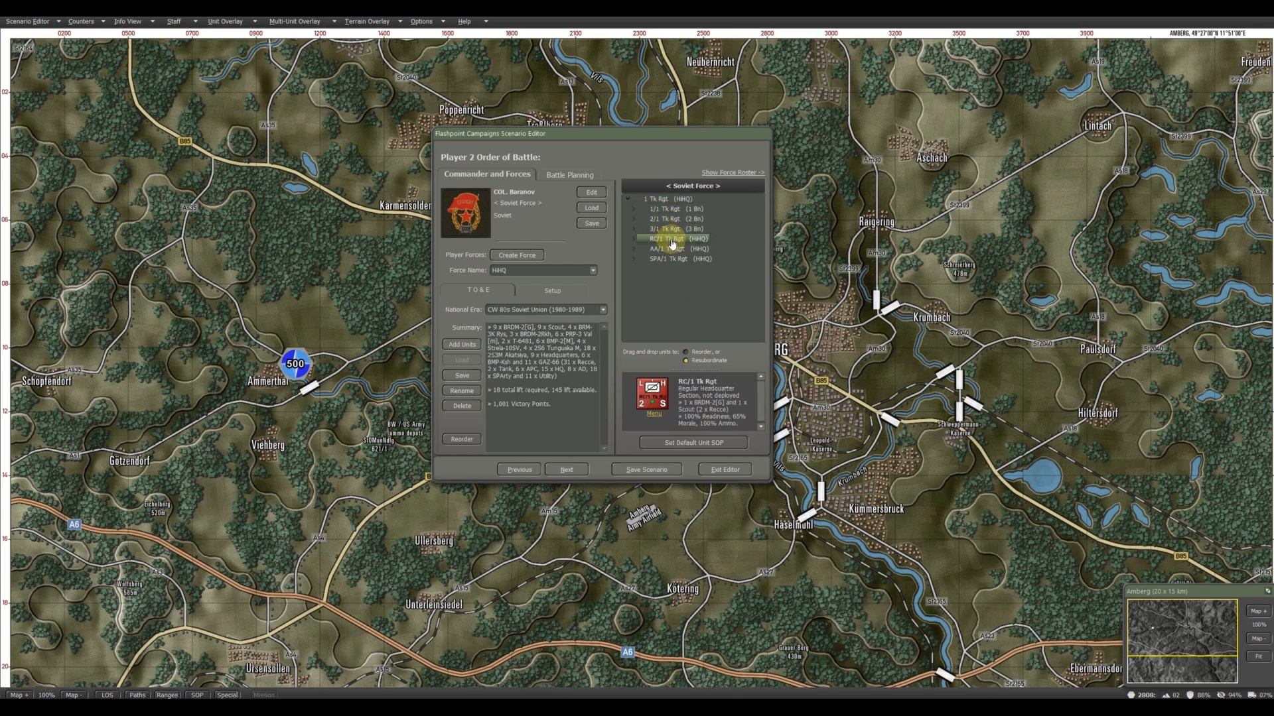
click(635, 240)
click(635, 240)
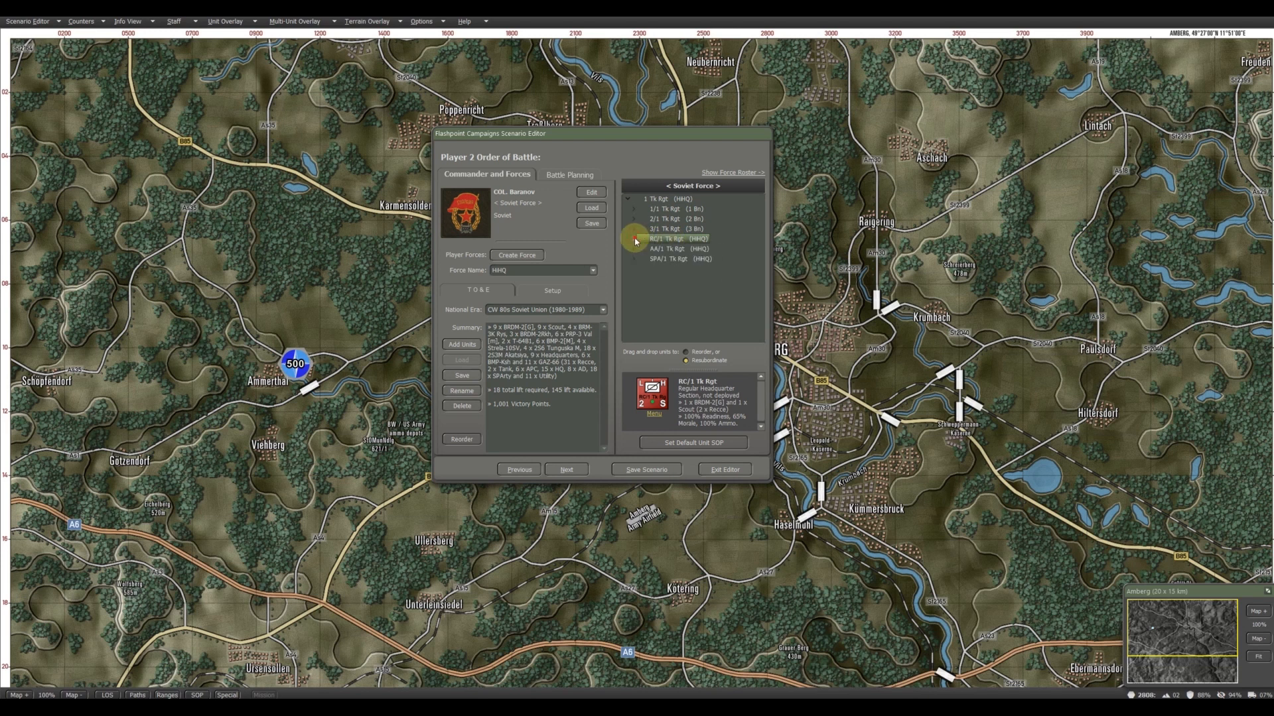
right_click(669, 241)
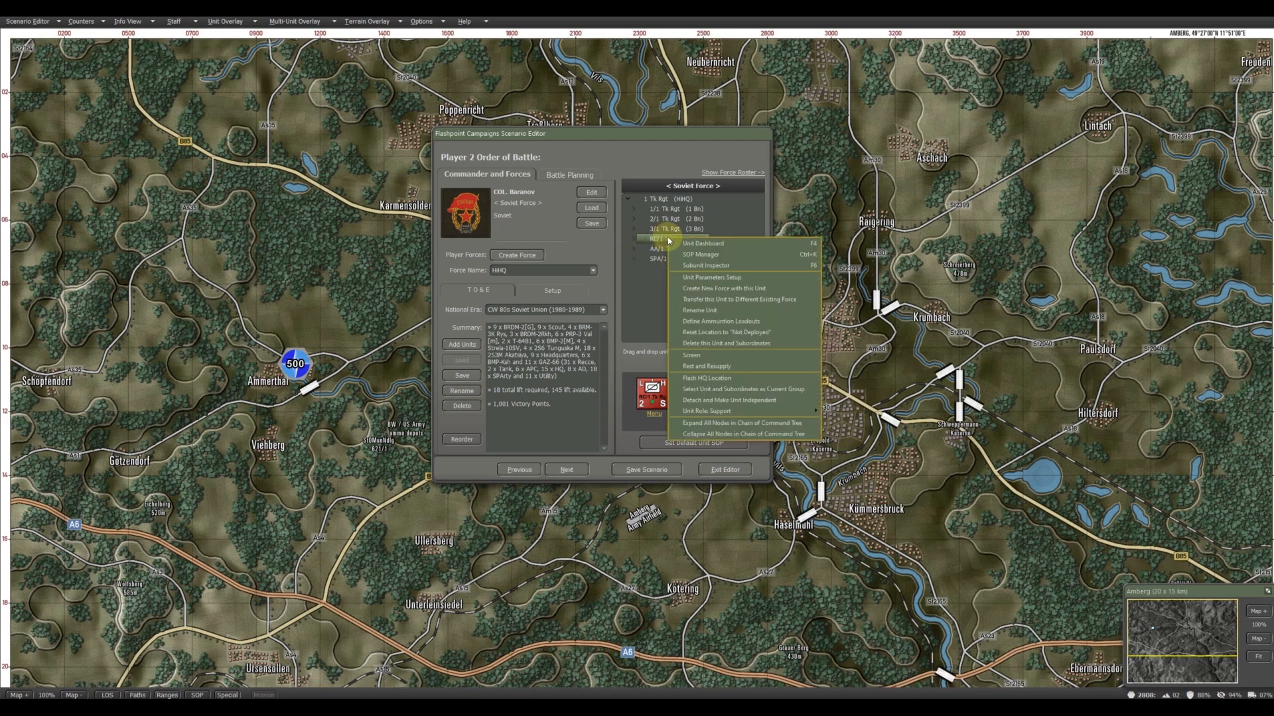
click(704, 290)
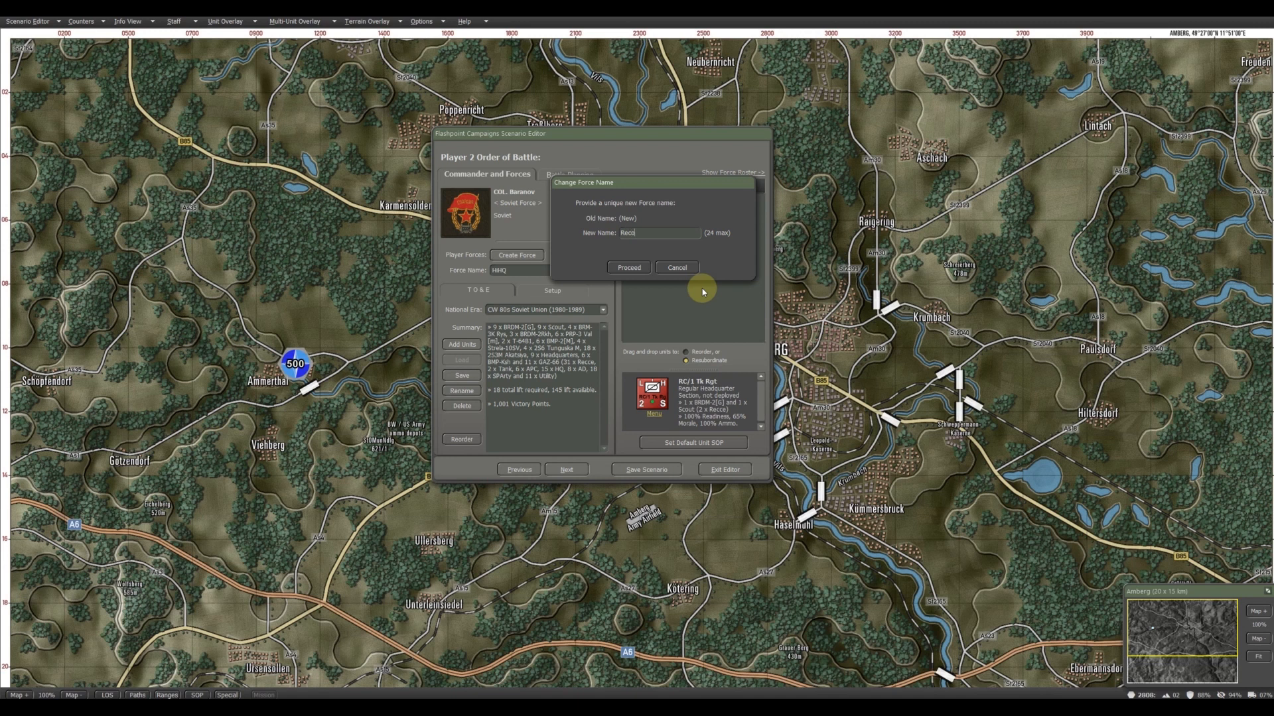
click(635, 266)
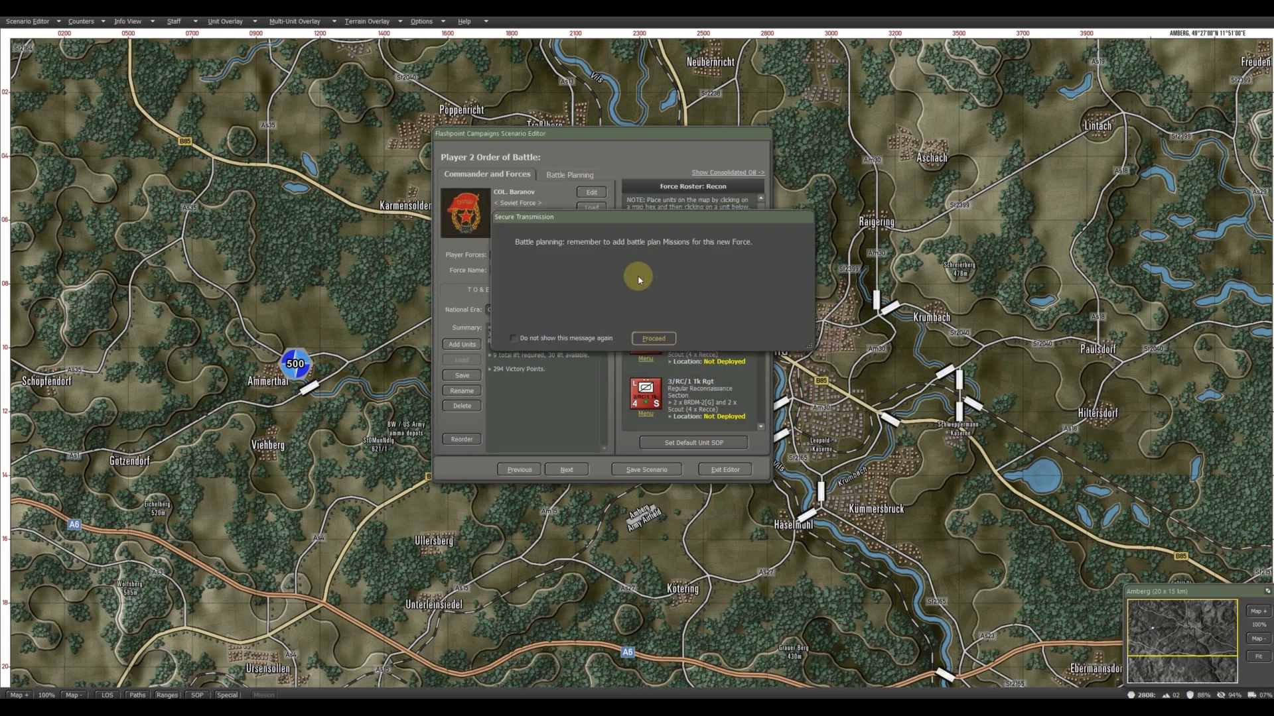
click(650, 337)
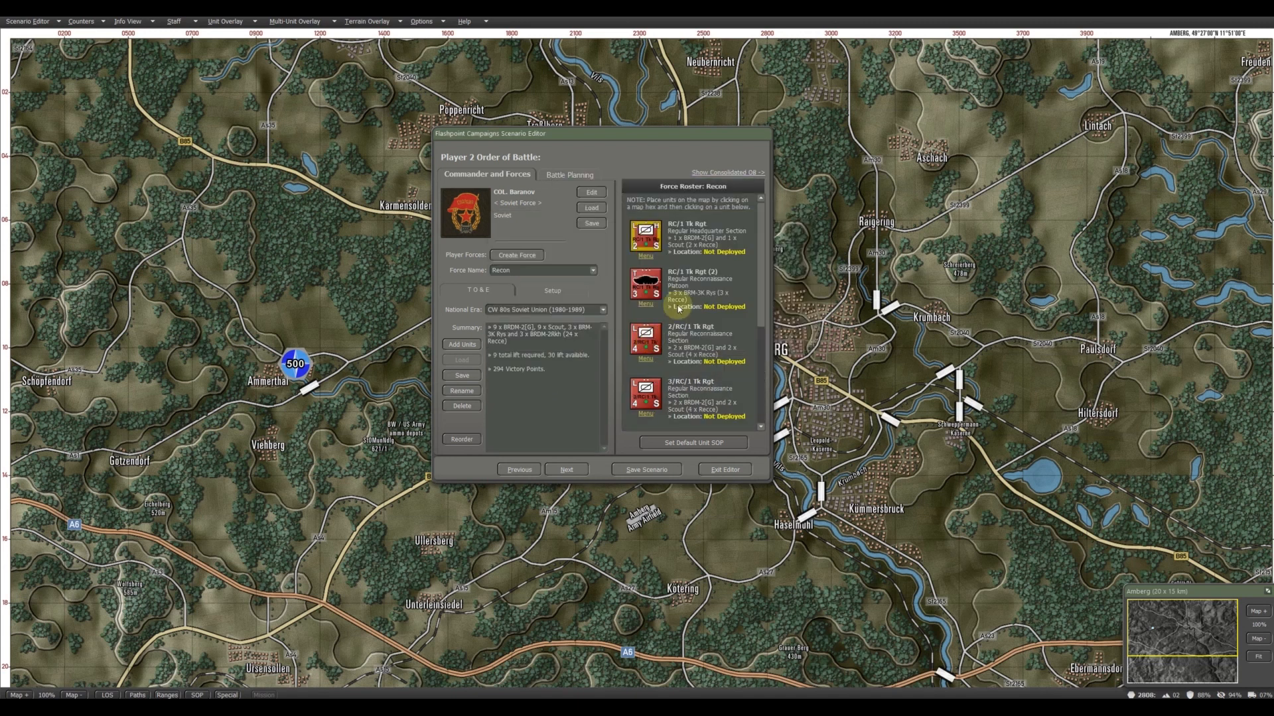
- Check the force assignment of the RC/1 Tk Rgt subordinates in the consolidated order of battle, then collapse them
click(725, 174)
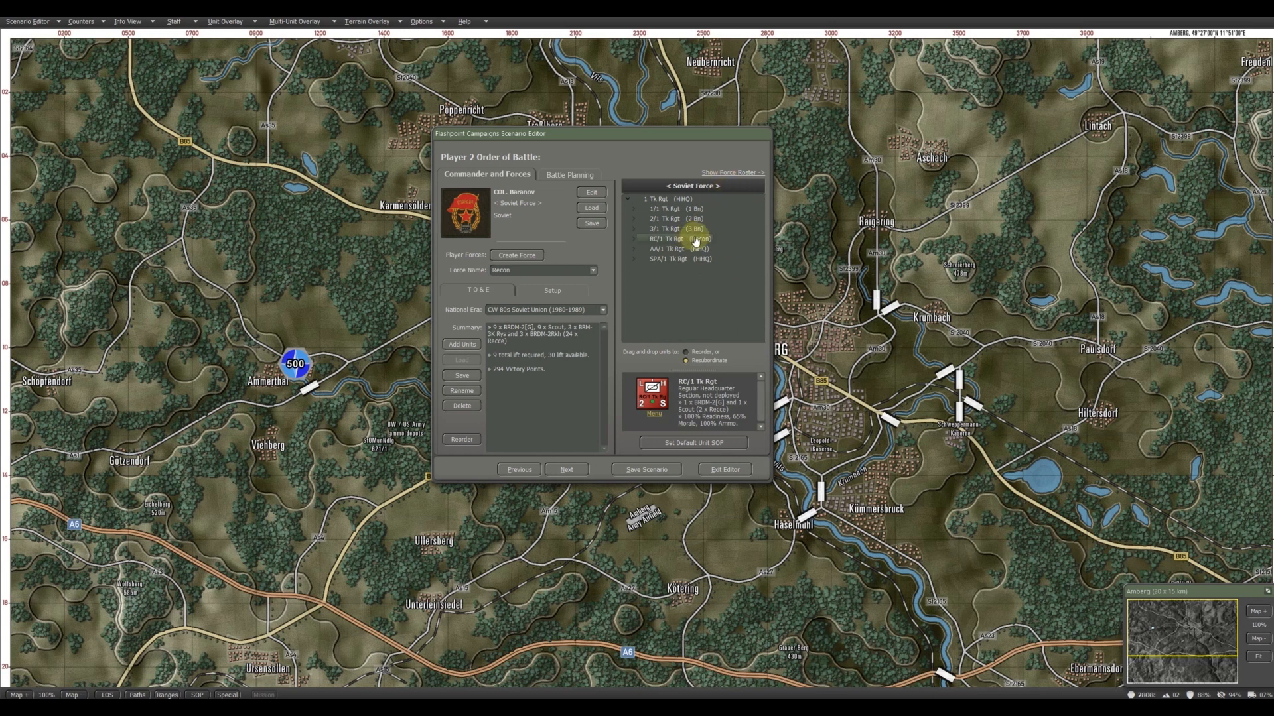
click(635, 241)
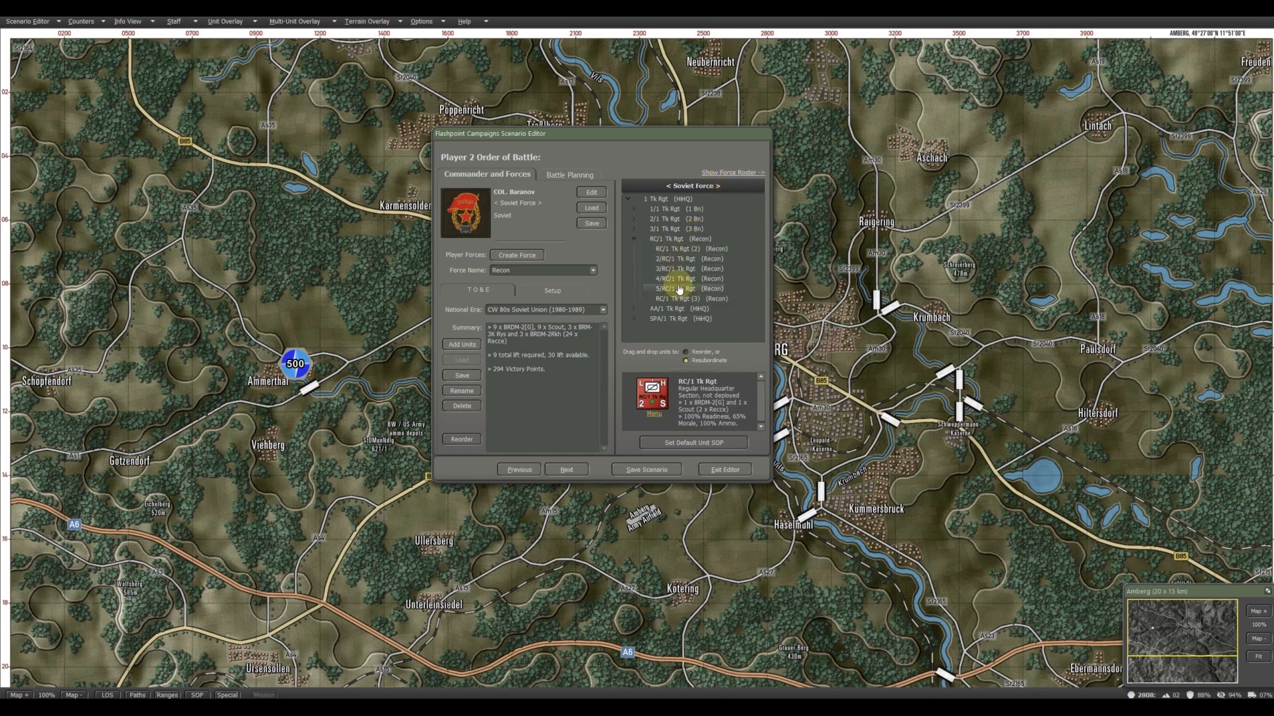
click(635, 239)
- Create a new force named AA from unit AA/1 Tk Rgt and acknowledge the battle planning reminder
click(638, 250)
click(634, 252)
click(633, 249)
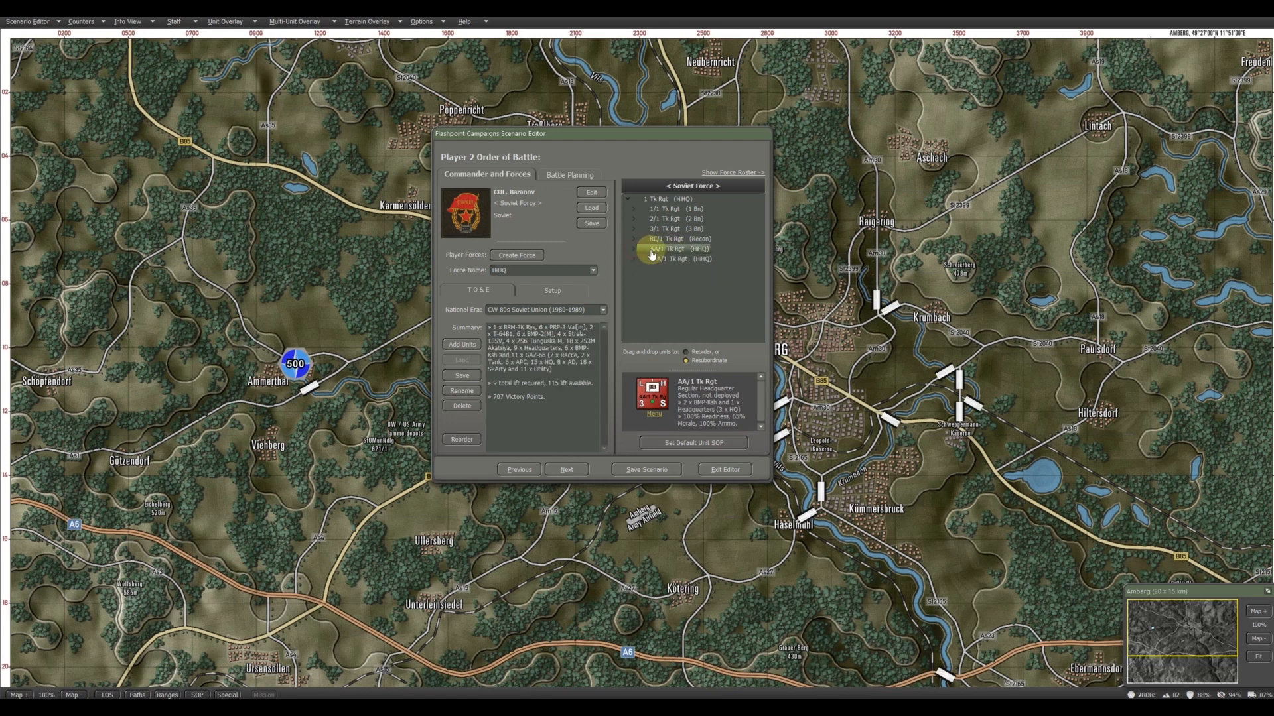
right_click(660, 249)
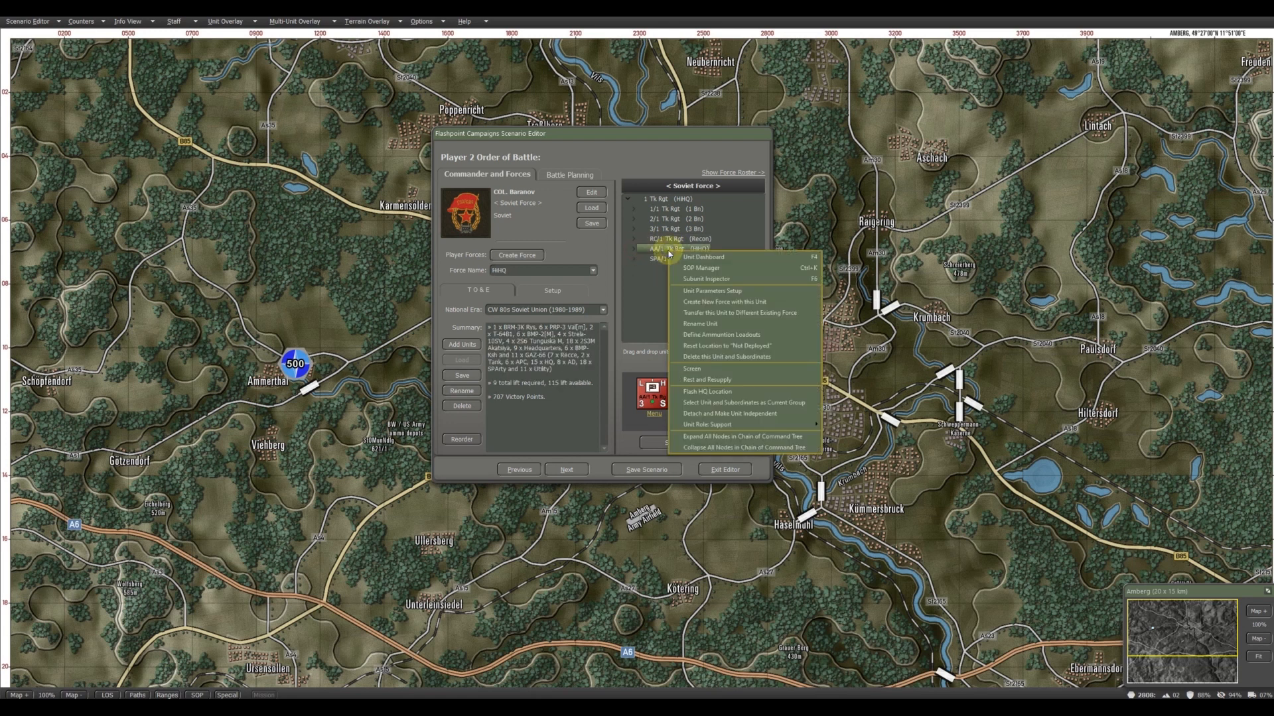
click(702, 301)
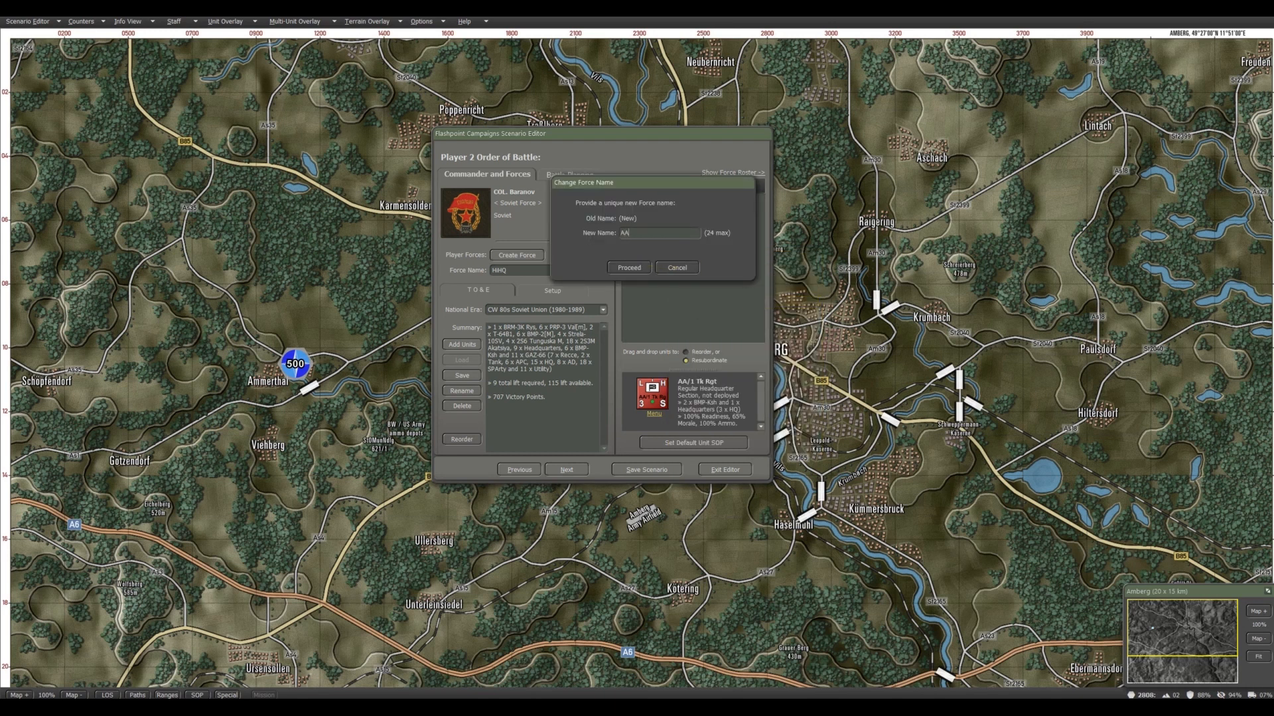
click(629, 267)
click(656, 337)
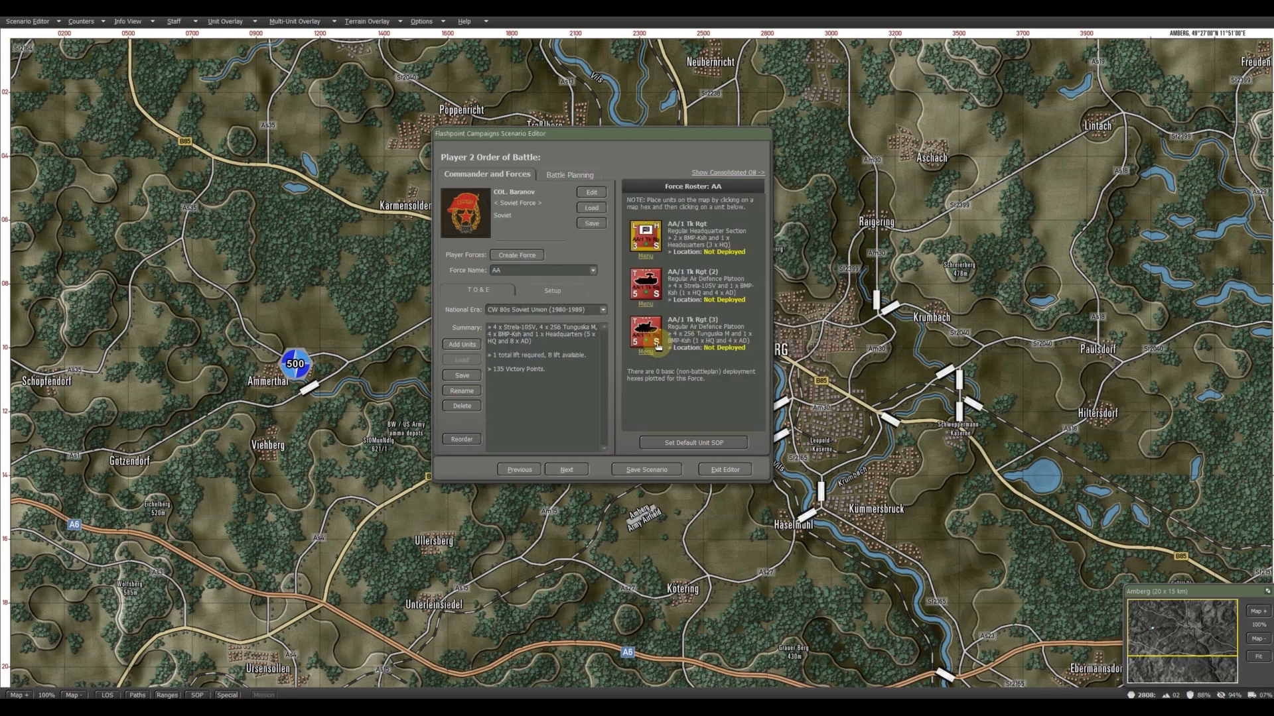
- Check the force assignment of the AA/1 Tk Rgt subordinates in the consolidated order of battle, then collapse them
click(716, 172)
click(634, 250)
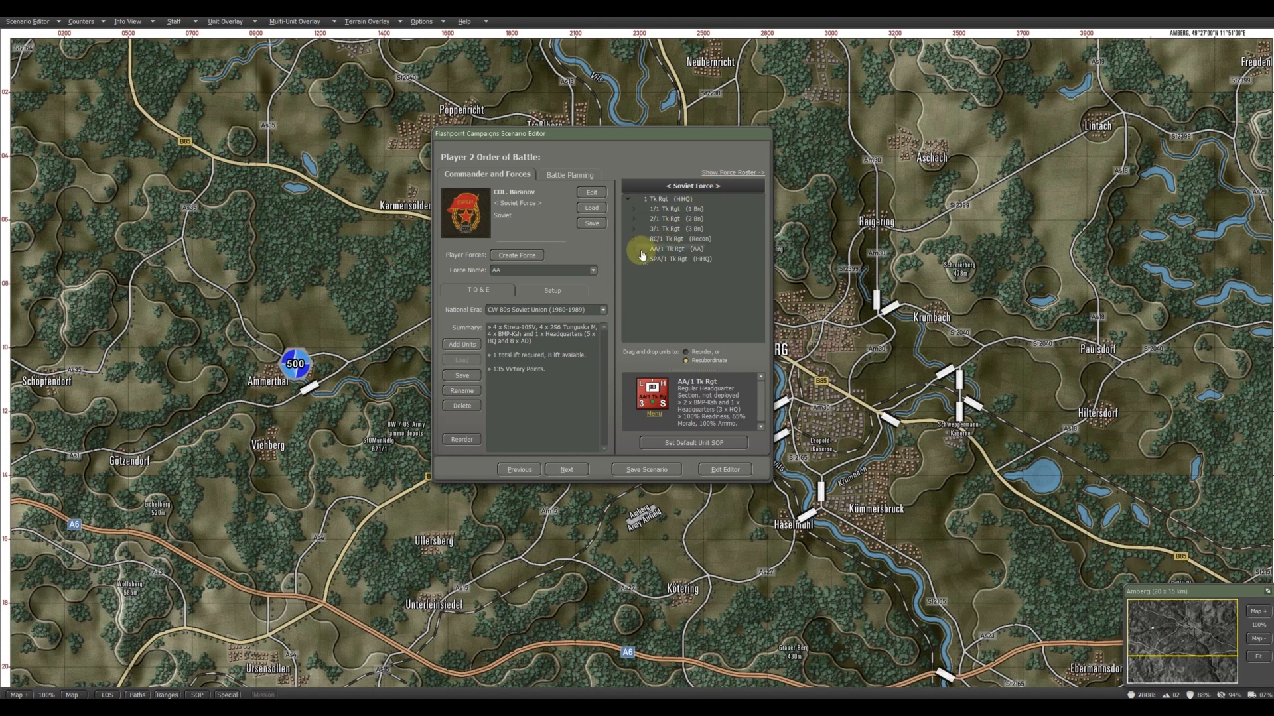
click(634, 251)
- Create a new force named Arty from unit SPA/1 Tk Rgt and acknowledge the battle planning reminder
click(667, 261)
right_click(667, 260)
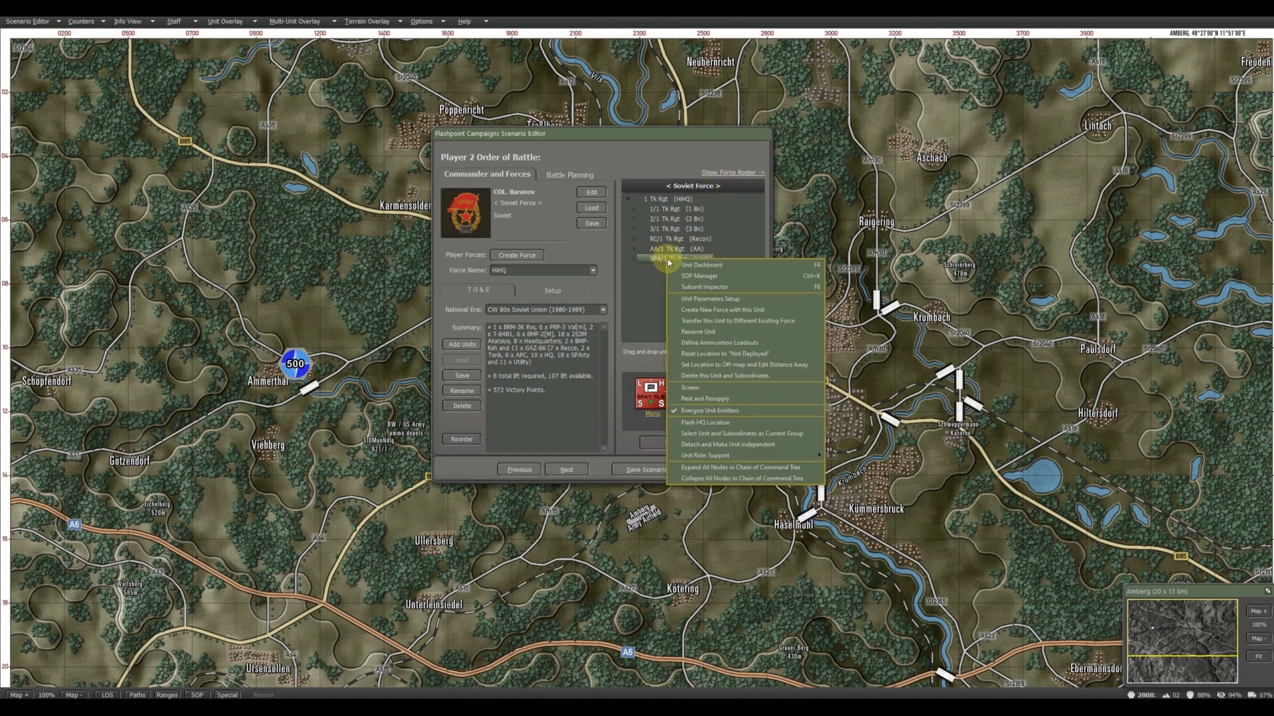
click(705, 311)
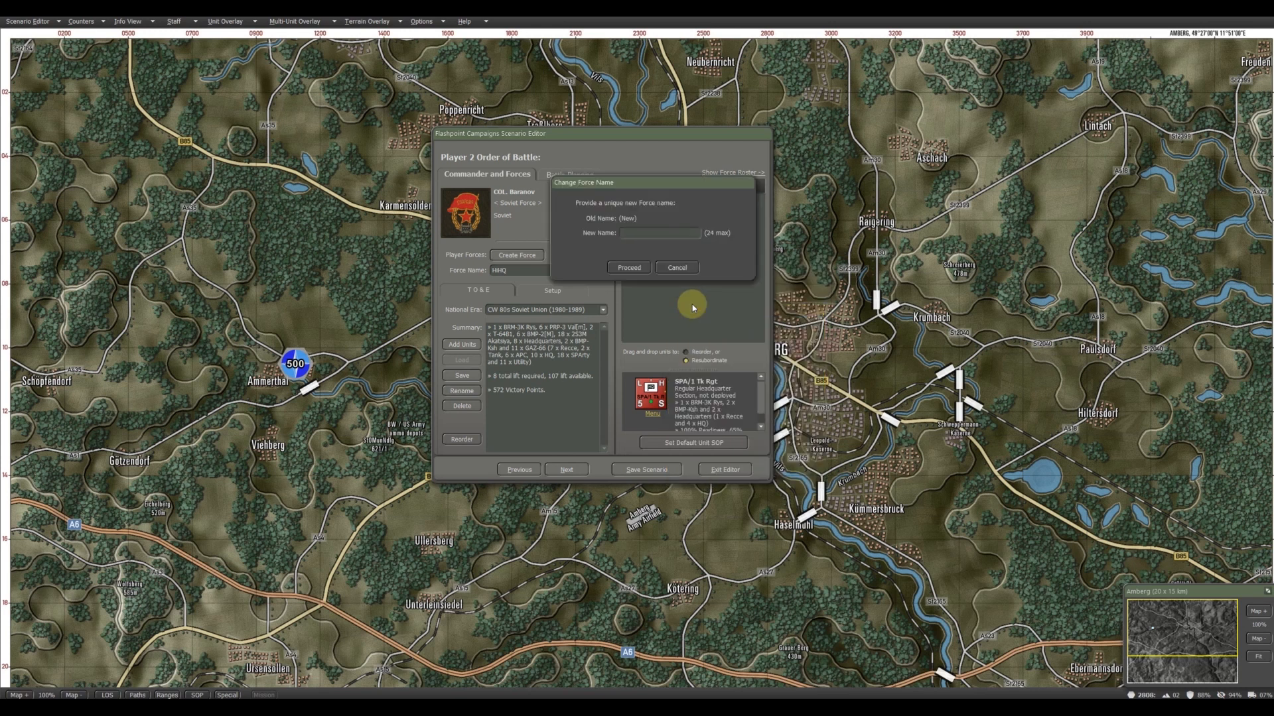
text(Arty)
click(627, 267)
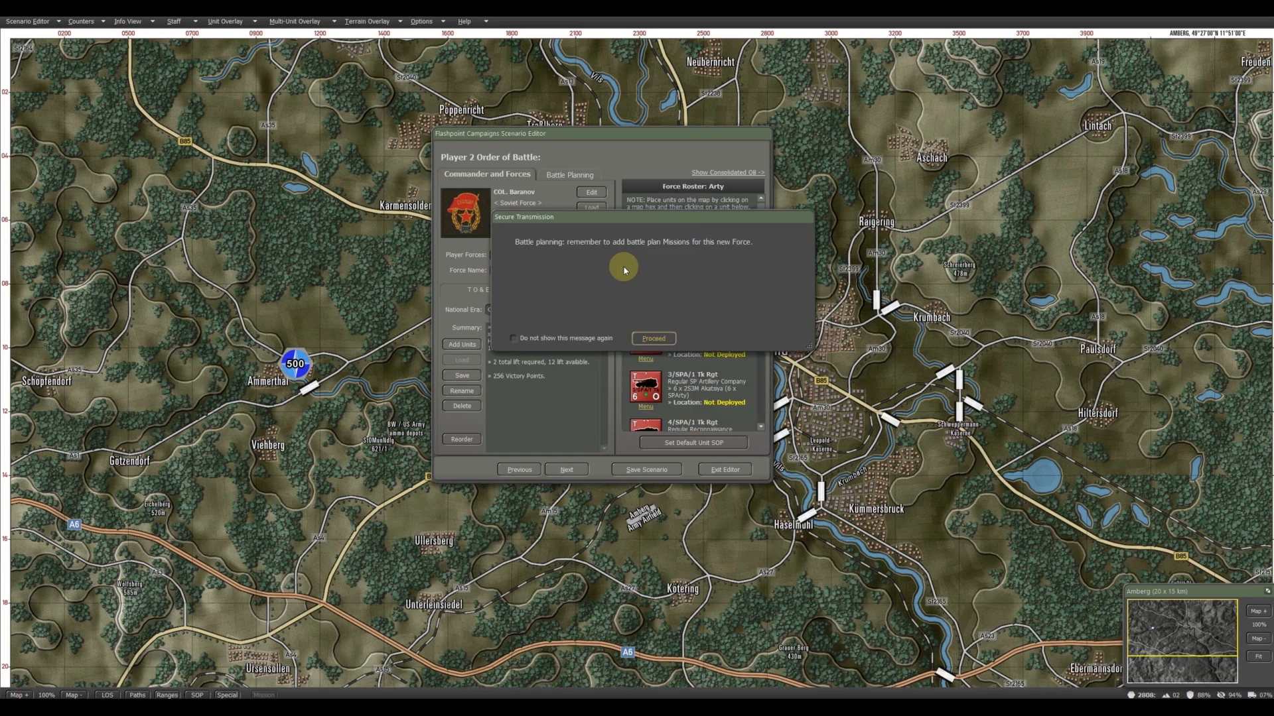
click(652, 338)
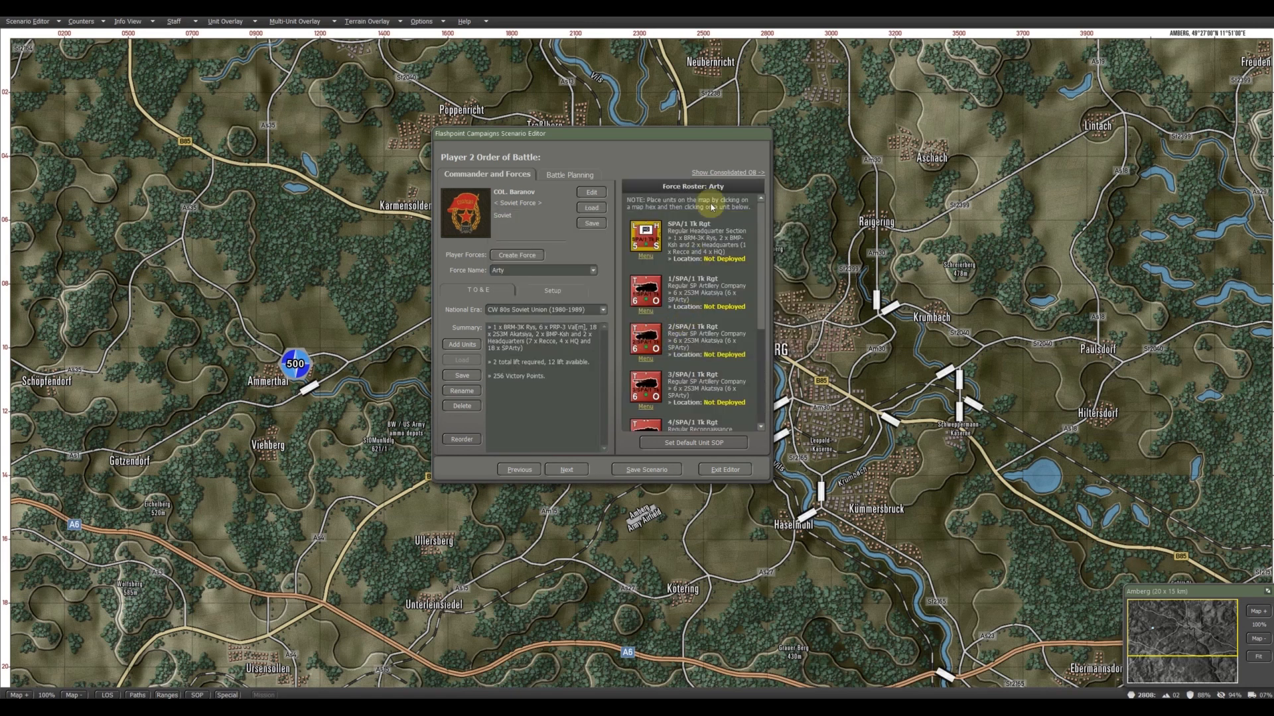
- Look through the units in the Arty force roster, then return to the consolidated order of battle
scroll(759, 319, down, 5)
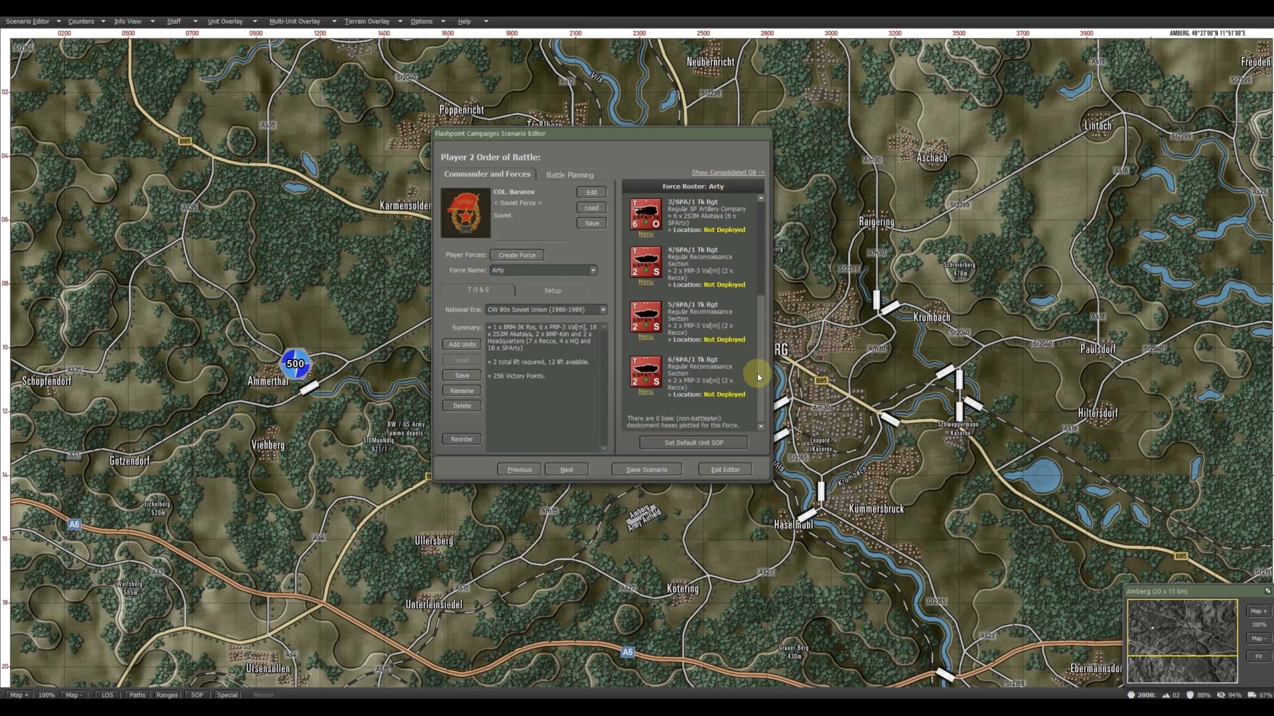
scroll(758, 377, up, 5)
click(733, 173)
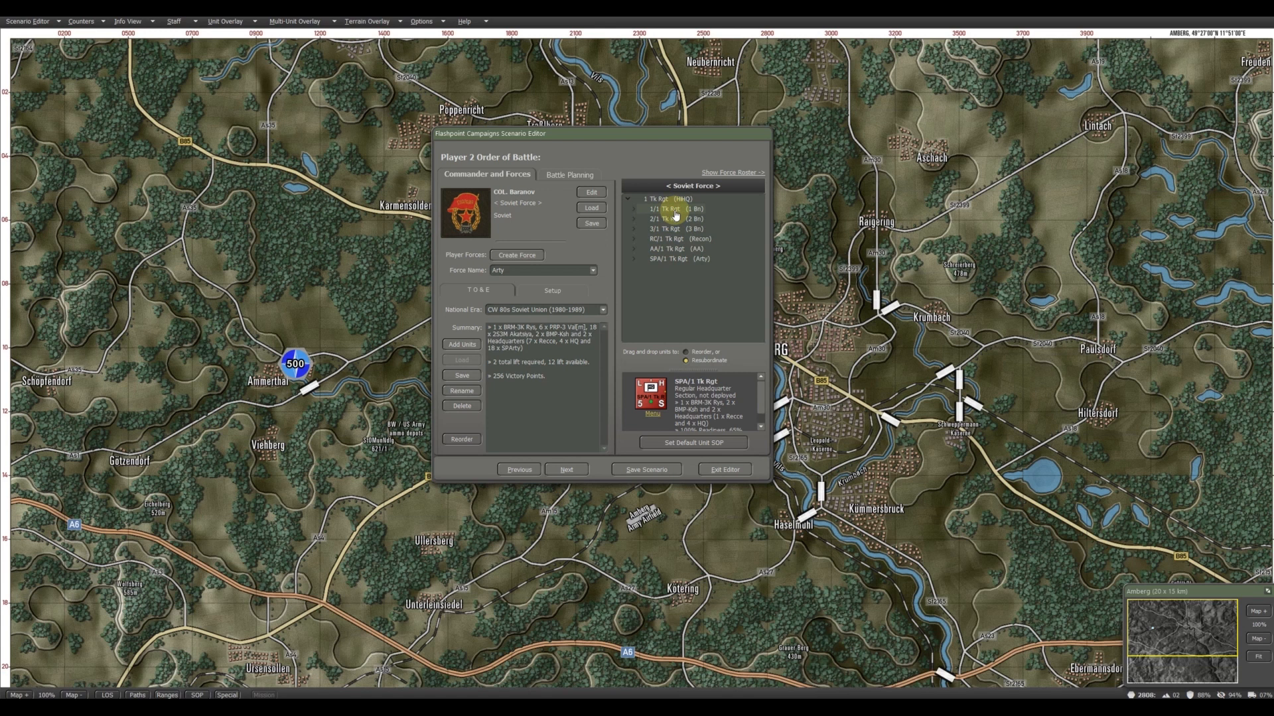
- Review the force rosters of 2 Bn and 3 Bn
click(593, 271)
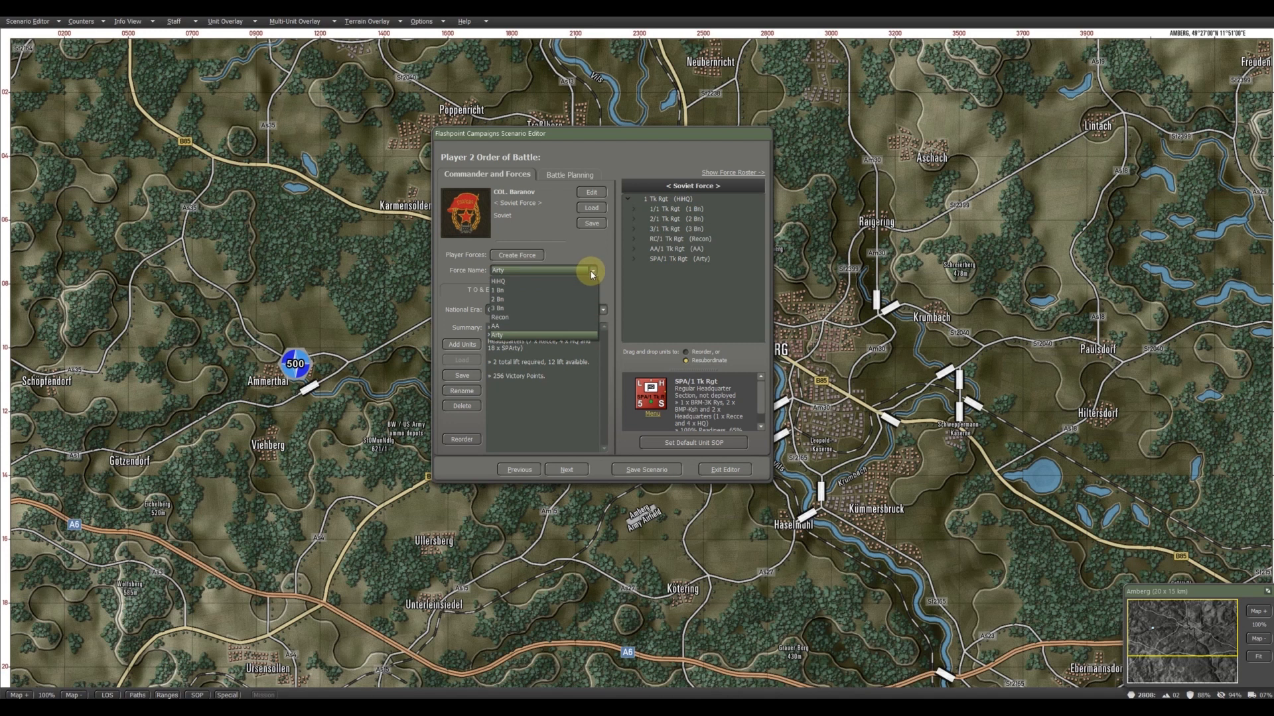
click(533, 298)
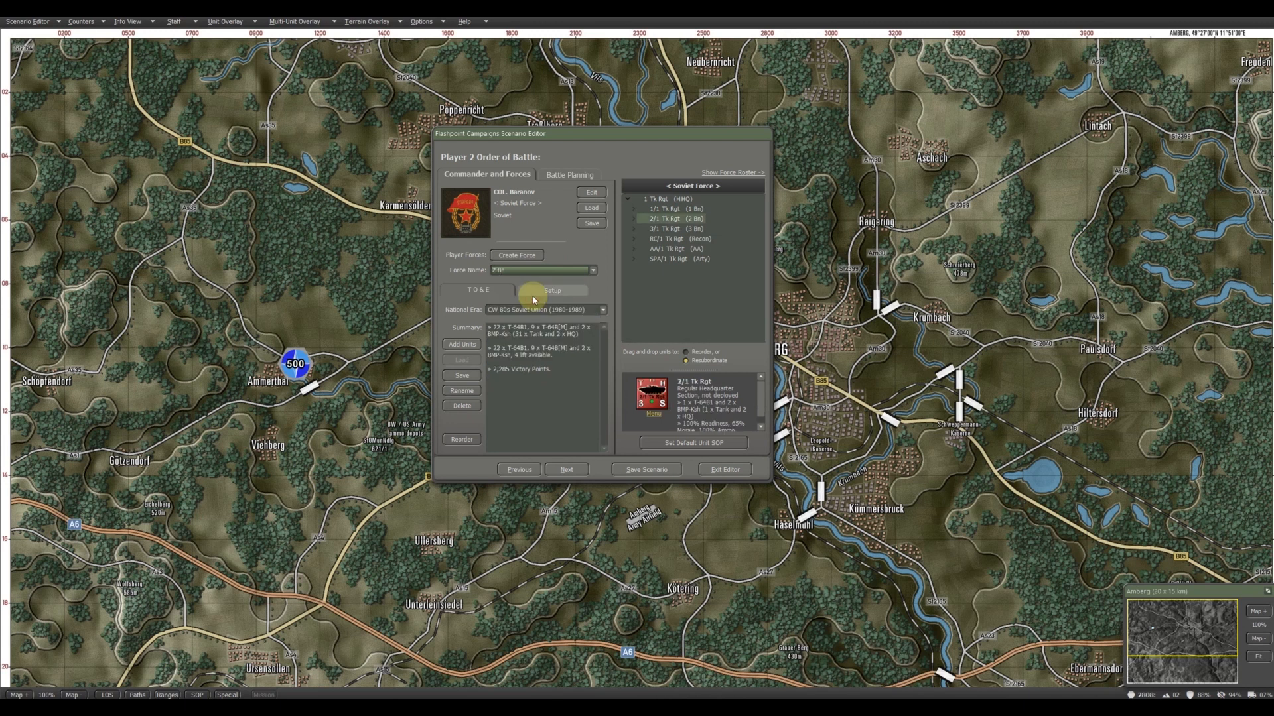
click(741, 173)
drag(761, 222, 759, 268)
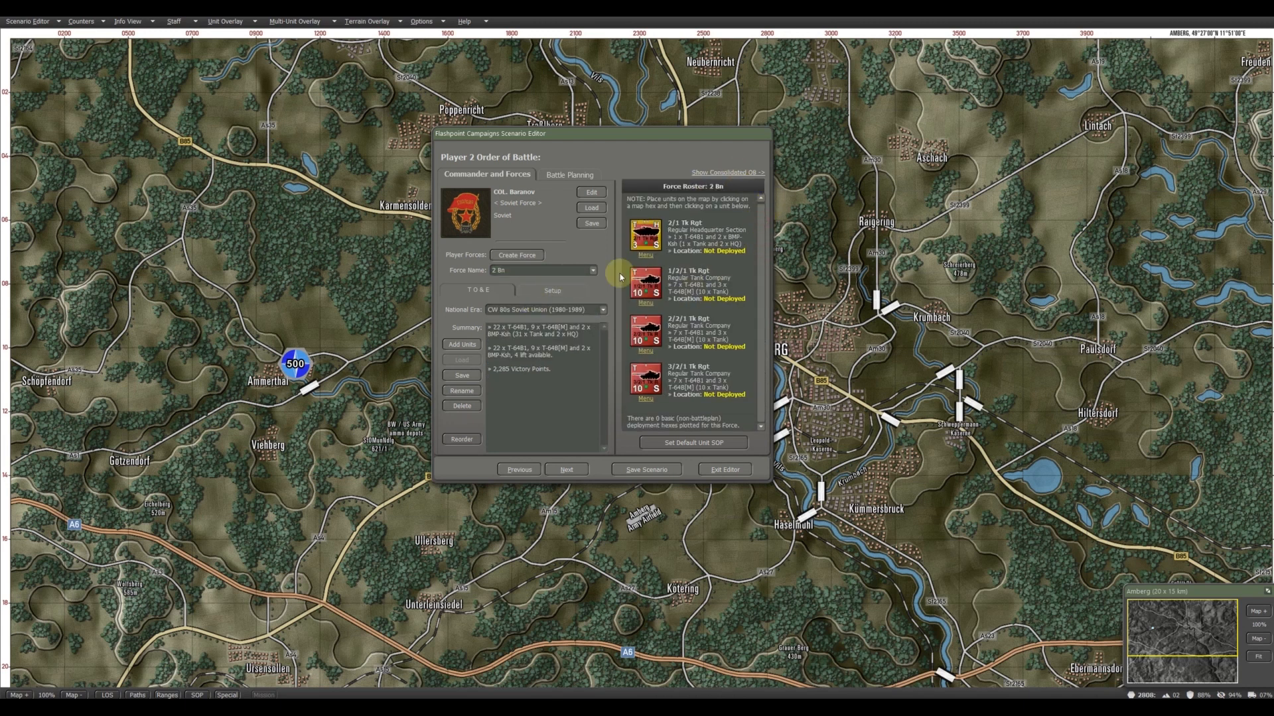
click(589, 273)
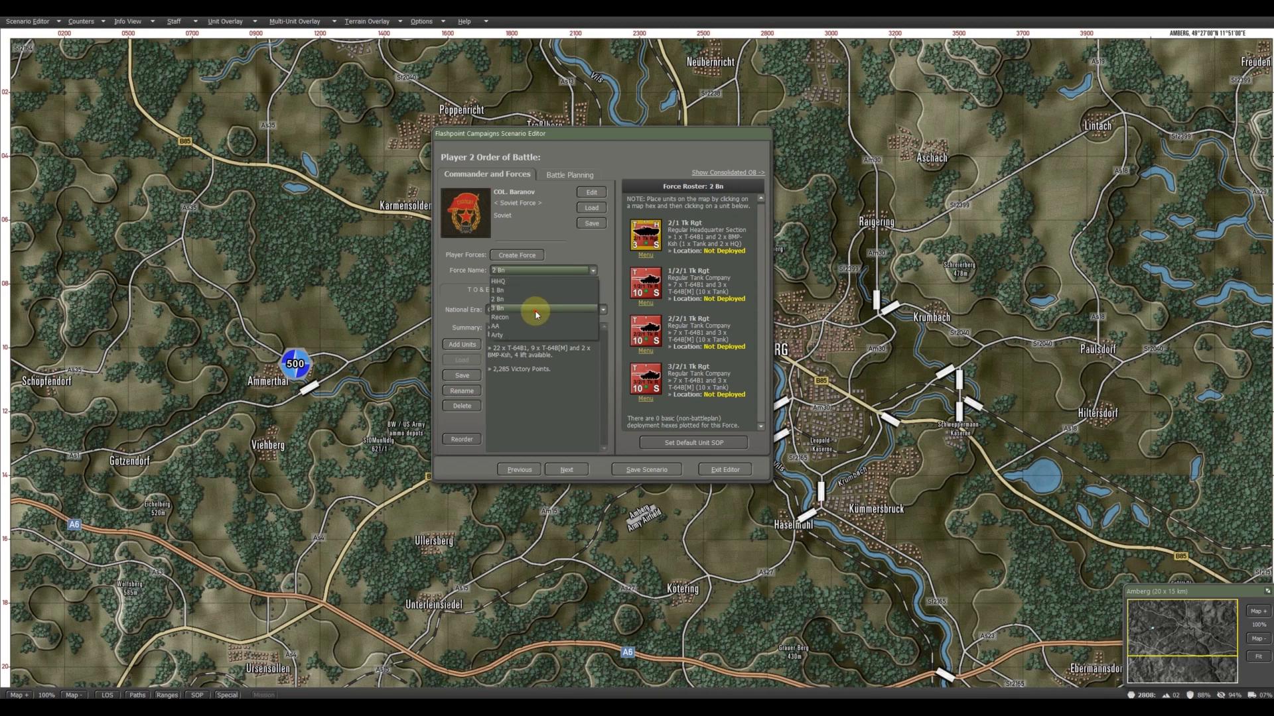
click(537, 310)
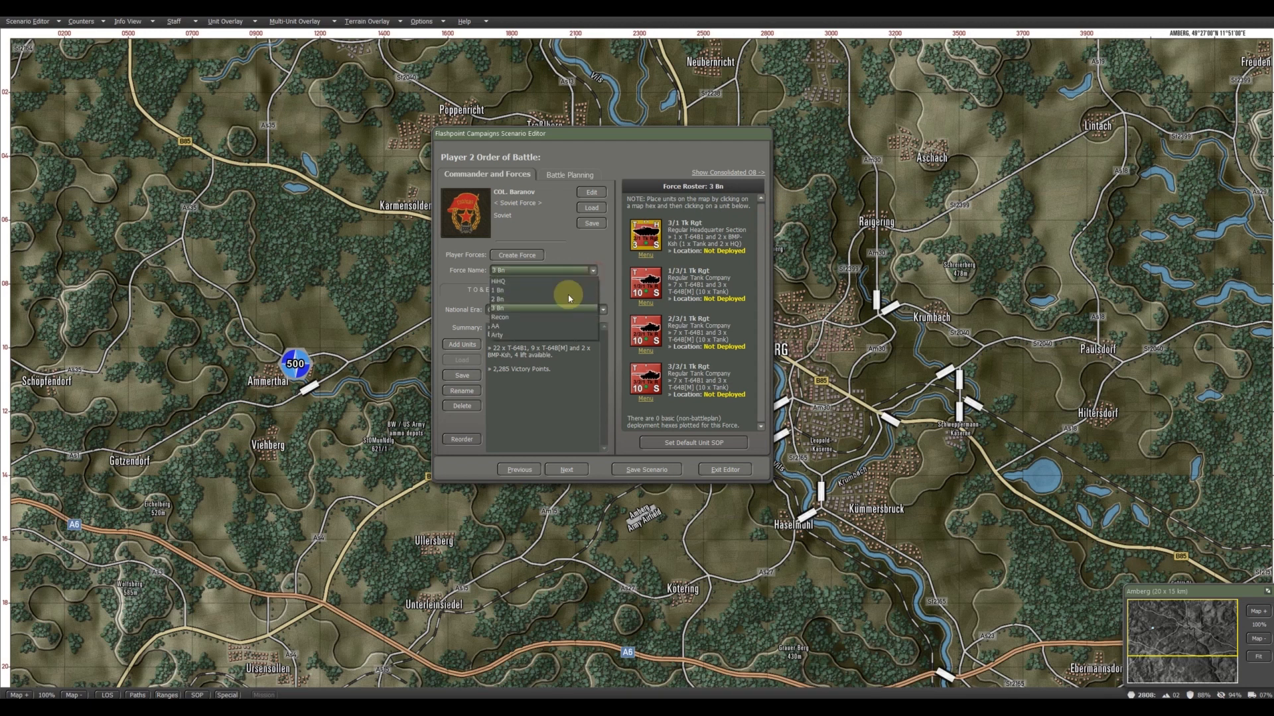
- Open the ammunition loadouts of unit 1/SPA/1 Tk Rgt in the Arty force and move the munition allocations window clear of the roster
click(524, 335)
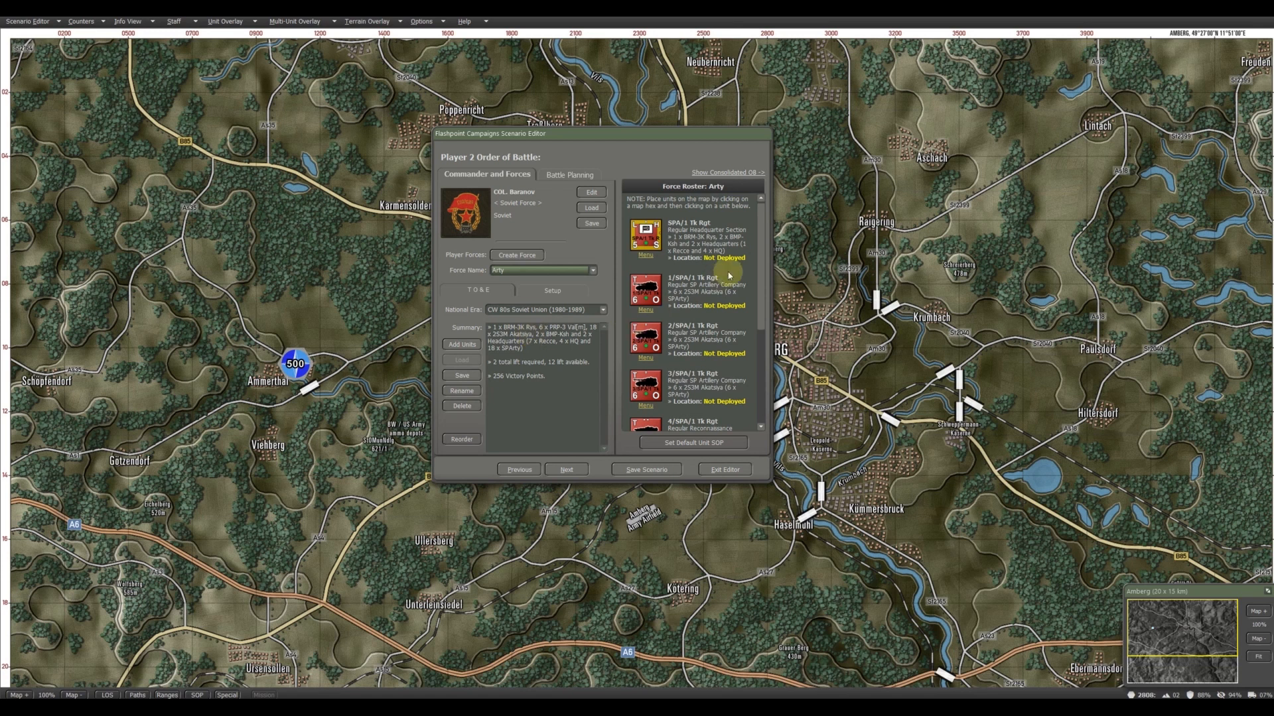
scroll(760, 266, down, 3)
drag(759, 291, 759, 300)
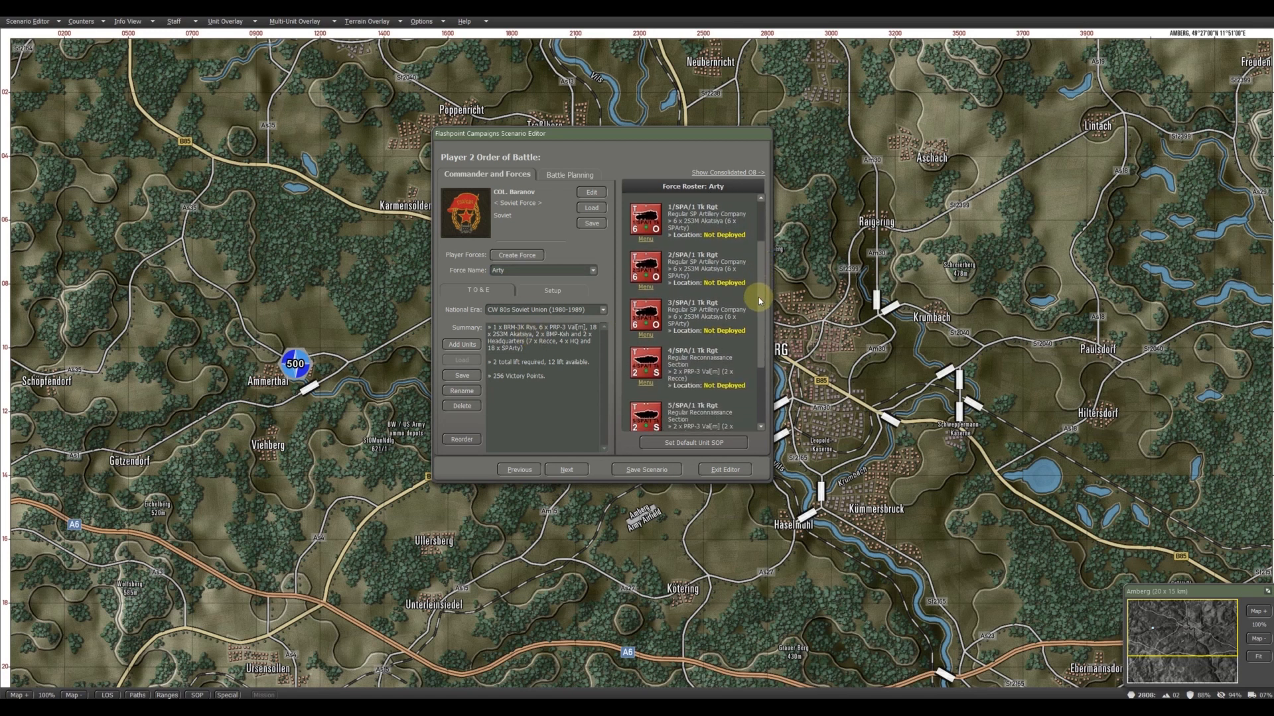
click(647, 242)
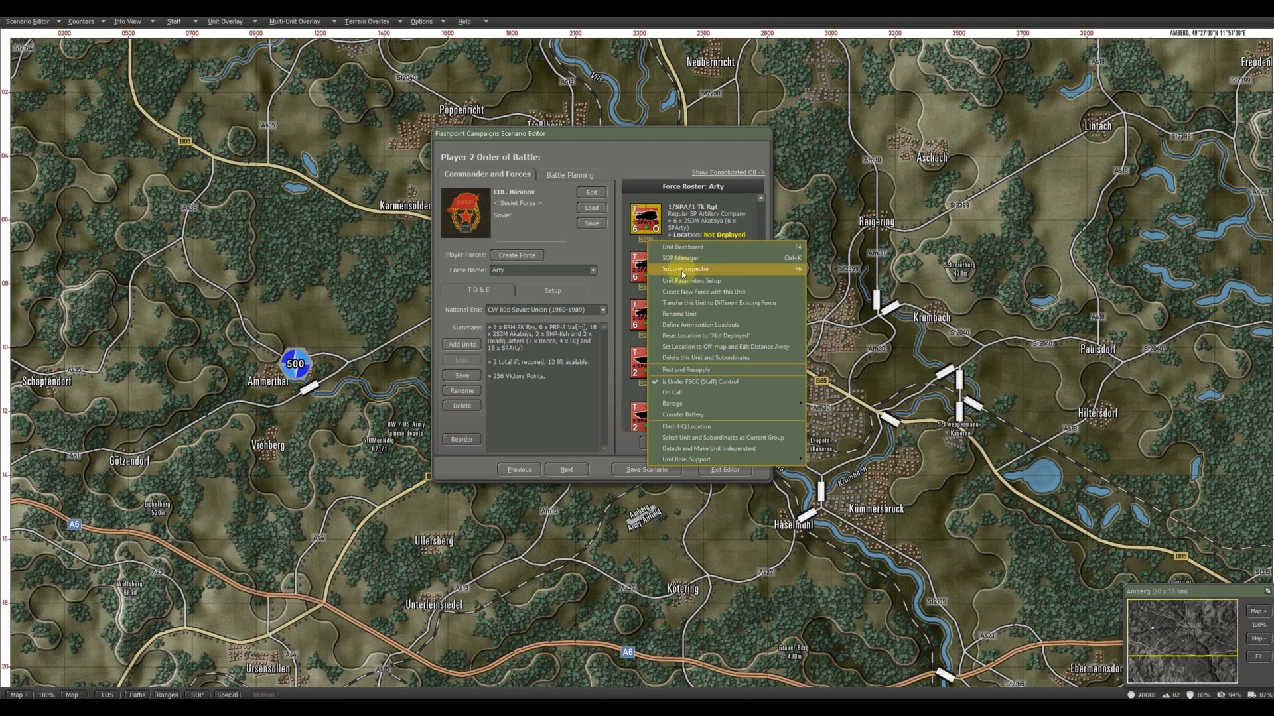
click(719, 326)
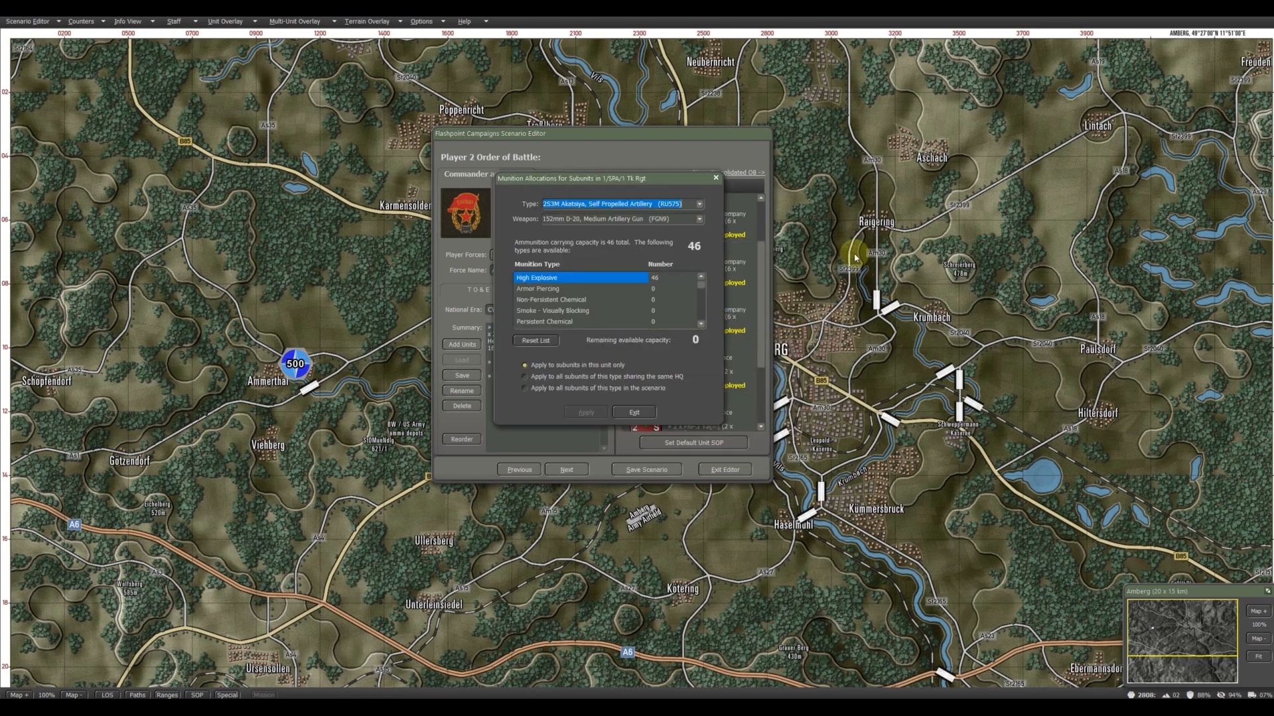
drag(681, 181, 956, 123)
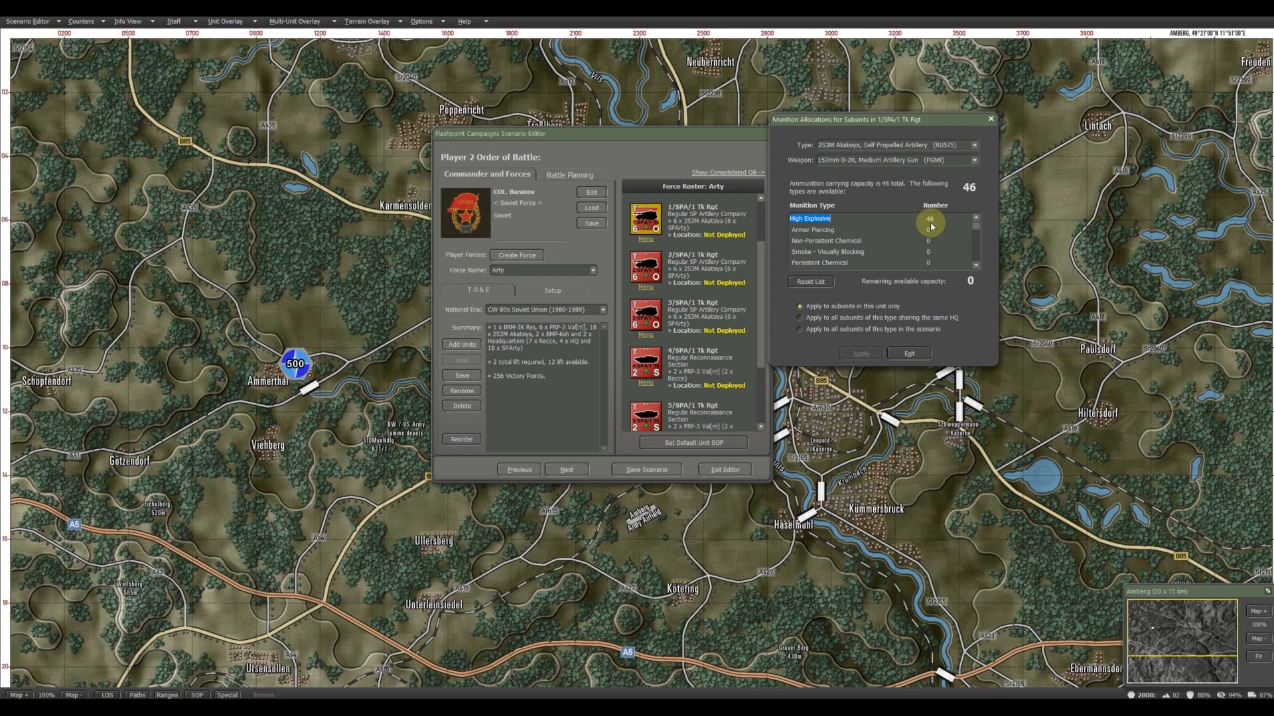
- Allocate 10 visually blocking smoke rounds to the 152mm D-20 guns of unit 1/SPA/1 Tk Rgt
click(928, 252)
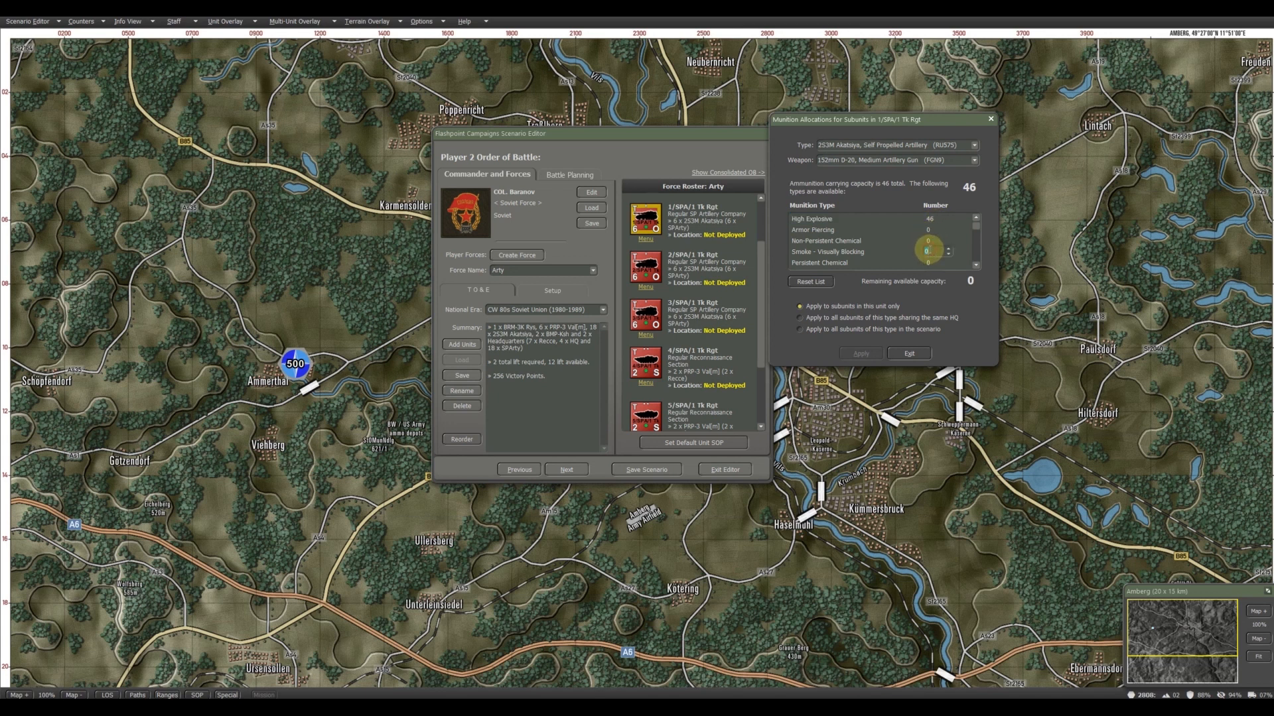
click(927, 230)
click(929, 252)
click(950, 251)
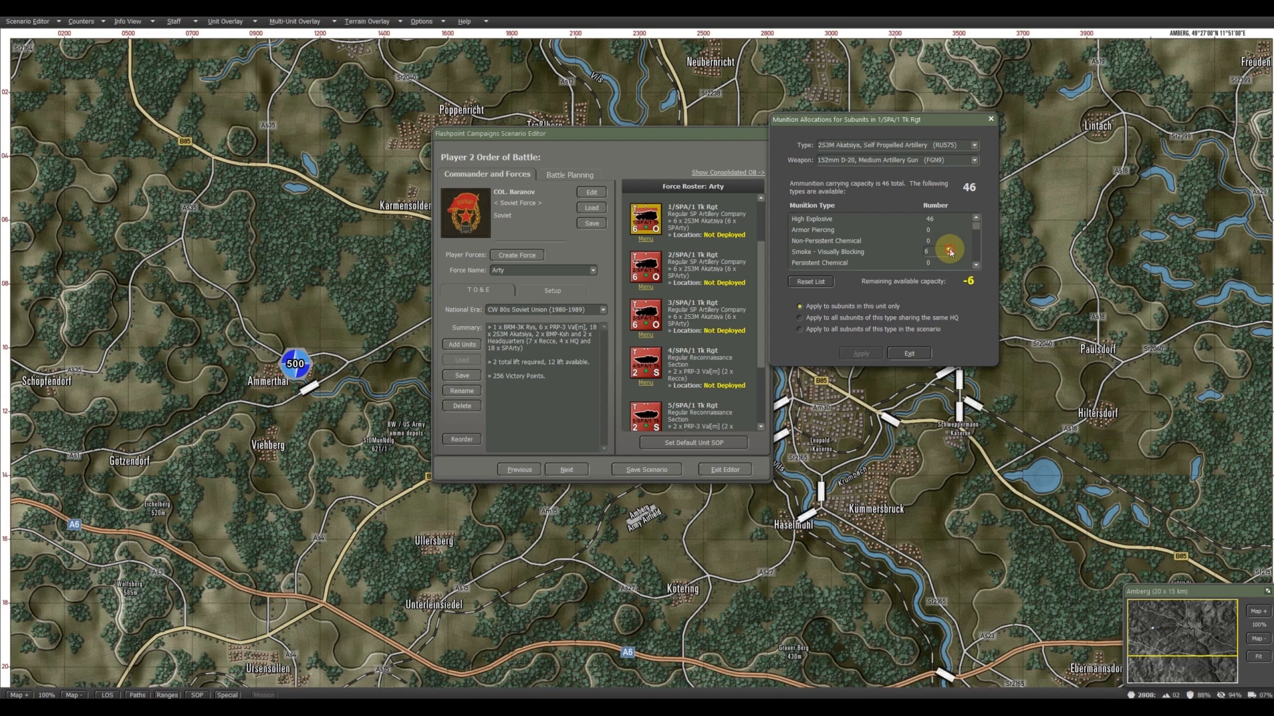
click(950, 250)
click(950, 250)
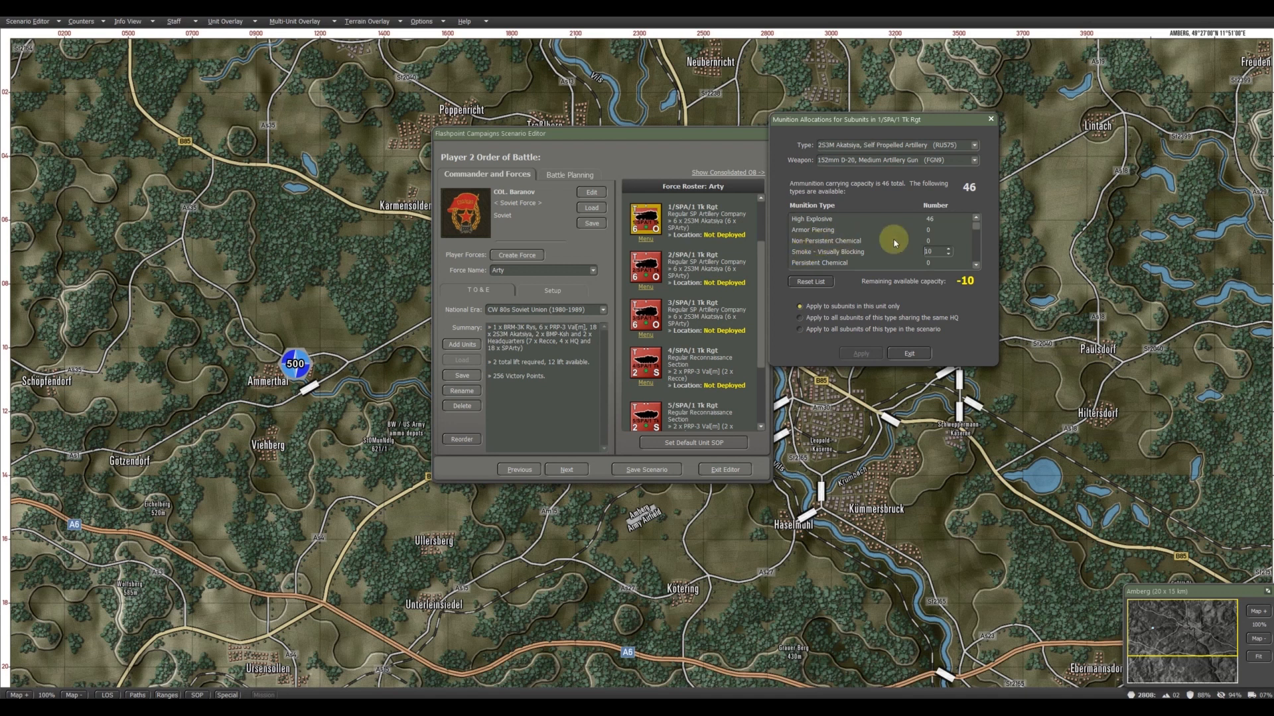
- Set the non-persistent chemical and persistent chemical munitions to 5 rounds each
click(945, 241)
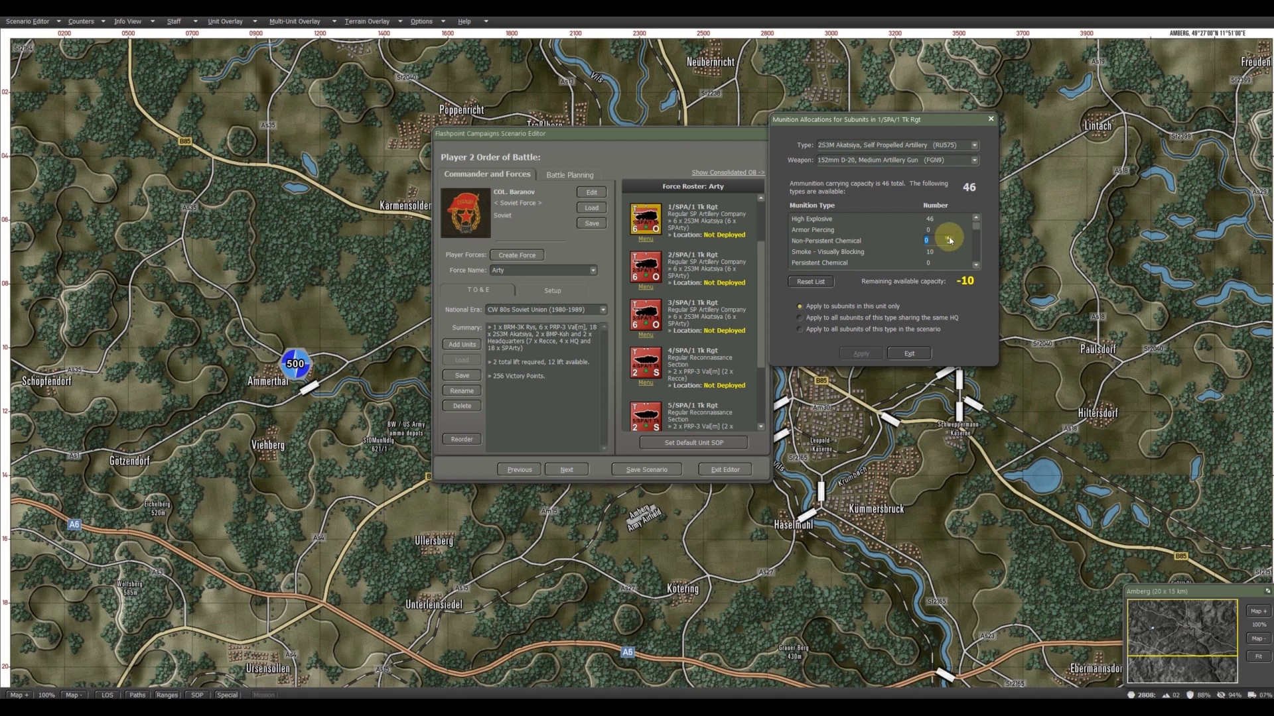
click(949, 237)
click(949, 237)
click(939, 262)
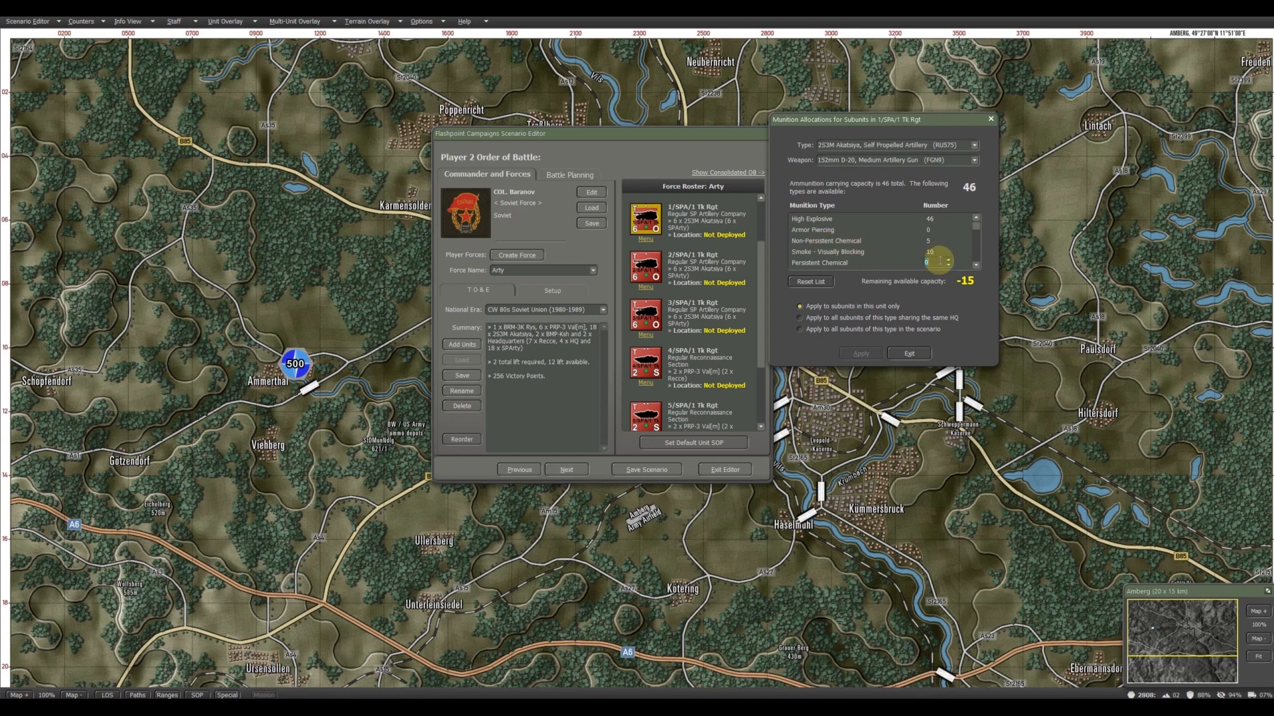
click(948, 260)
click(948, 260)
click(948, 260)
click(948, 260)
- Set High Explosive to 26 rounds, apply the loadout to all subunits of this type sharing the same HQ, and close the munition allocations
click(807, 320)
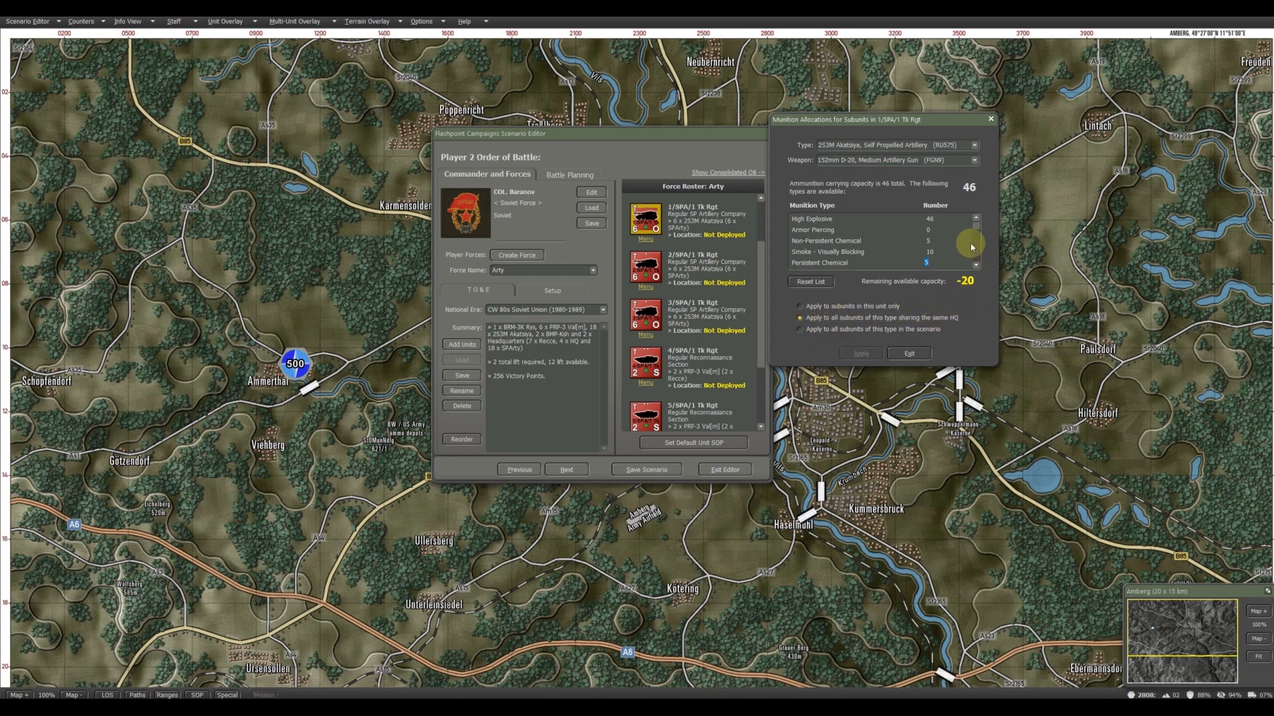
click(929, 219)
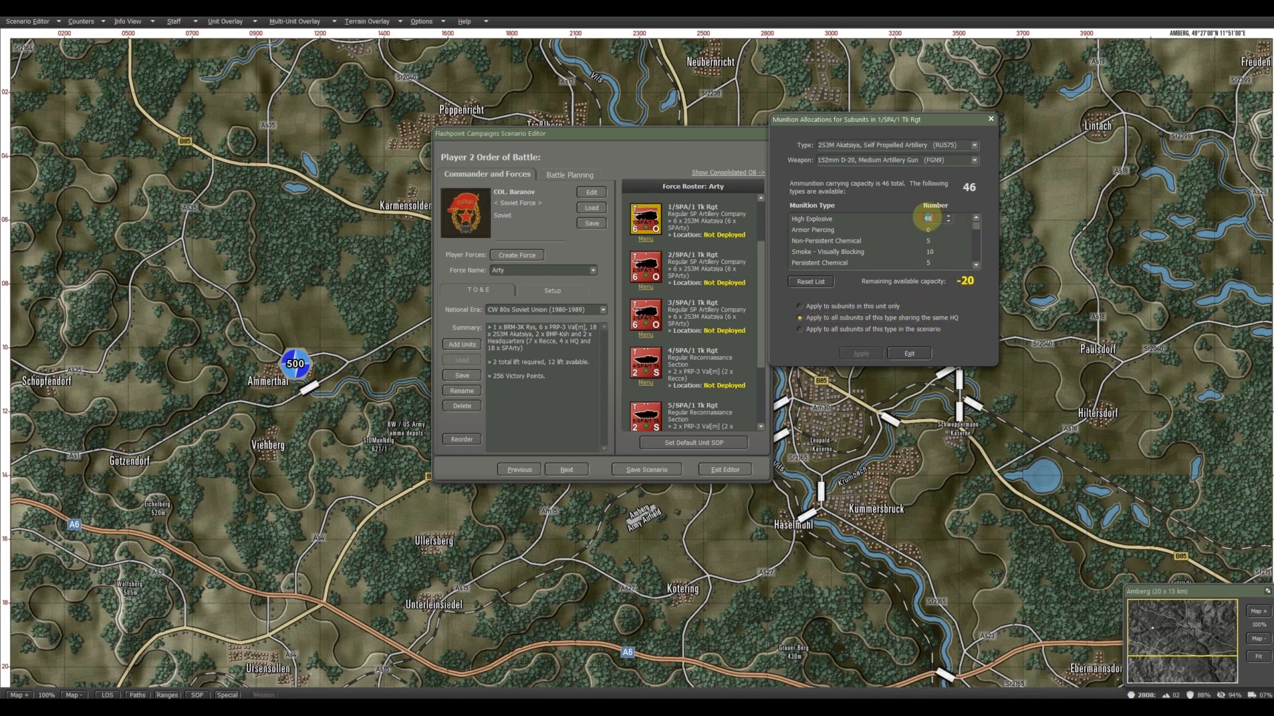
click(949, 222)
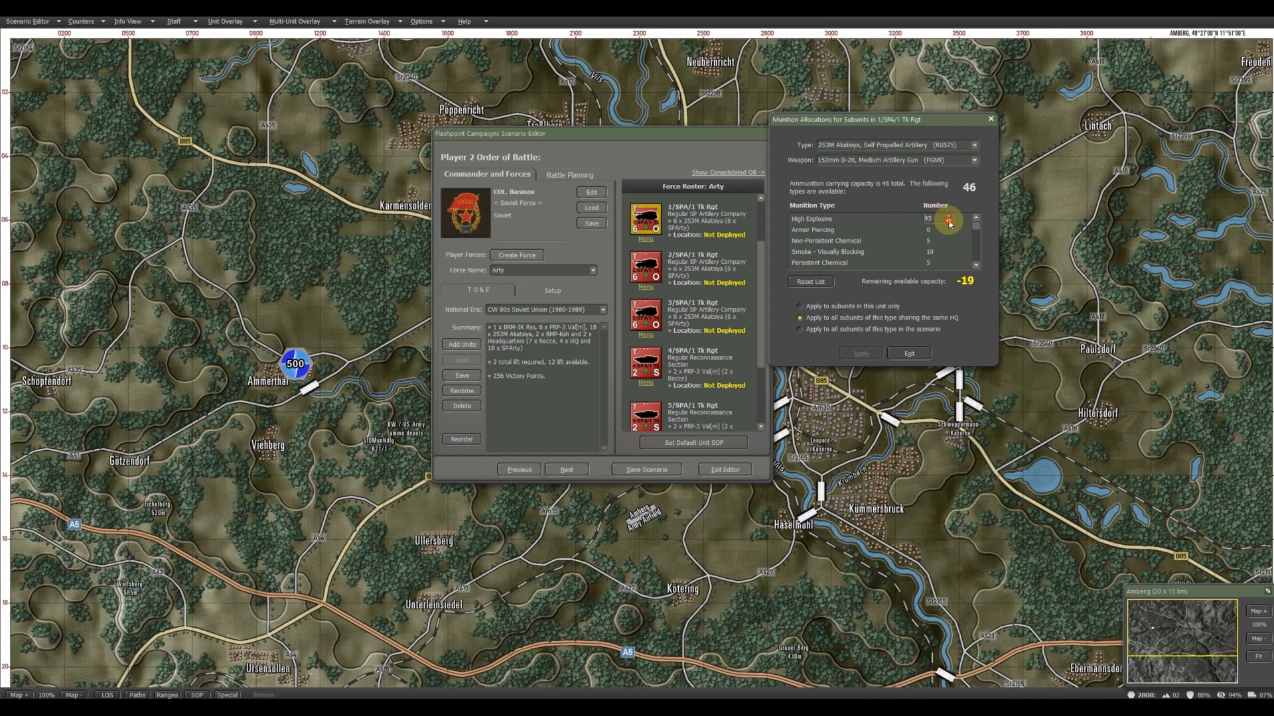
click(949, 222)
click(949, 222)
click(949, 222)
click(949, 222)
click(949, 223)
click(949, 222)
click(949, 223)
click(949, 222)
click(949, 222)
click(949, 222)
click(949, 222)
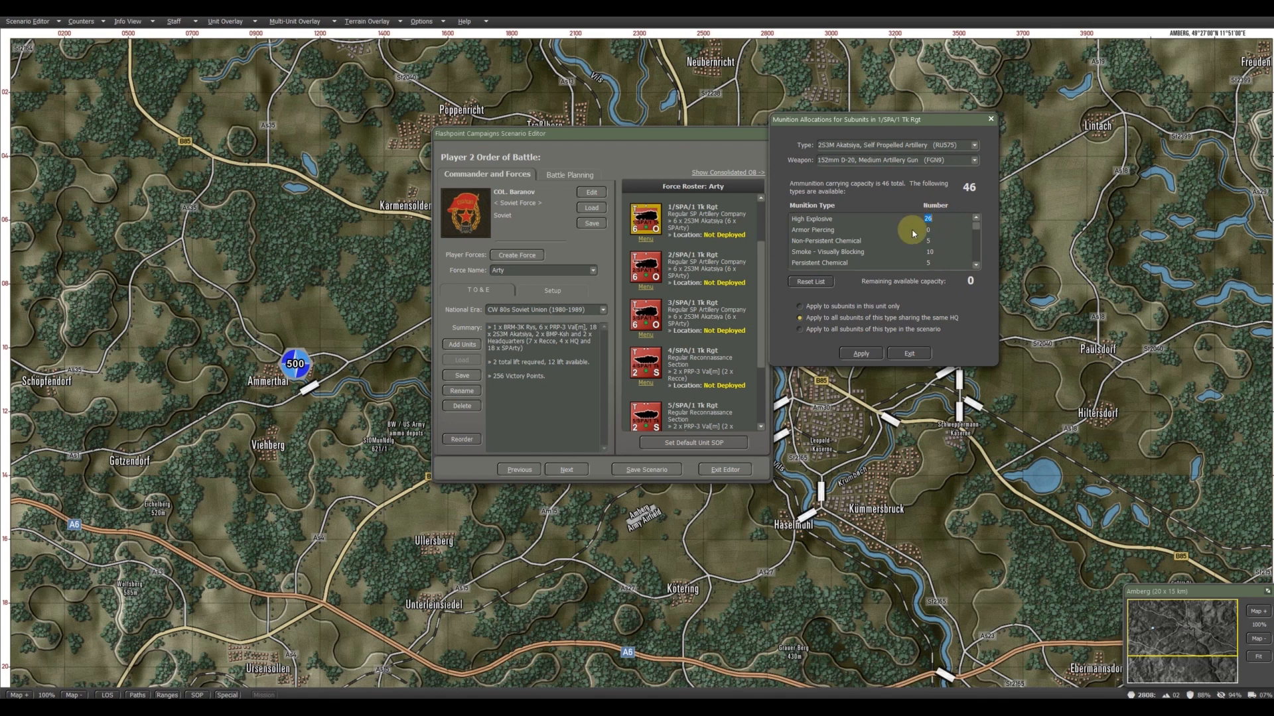
click(860, 355)
click(911, 354)
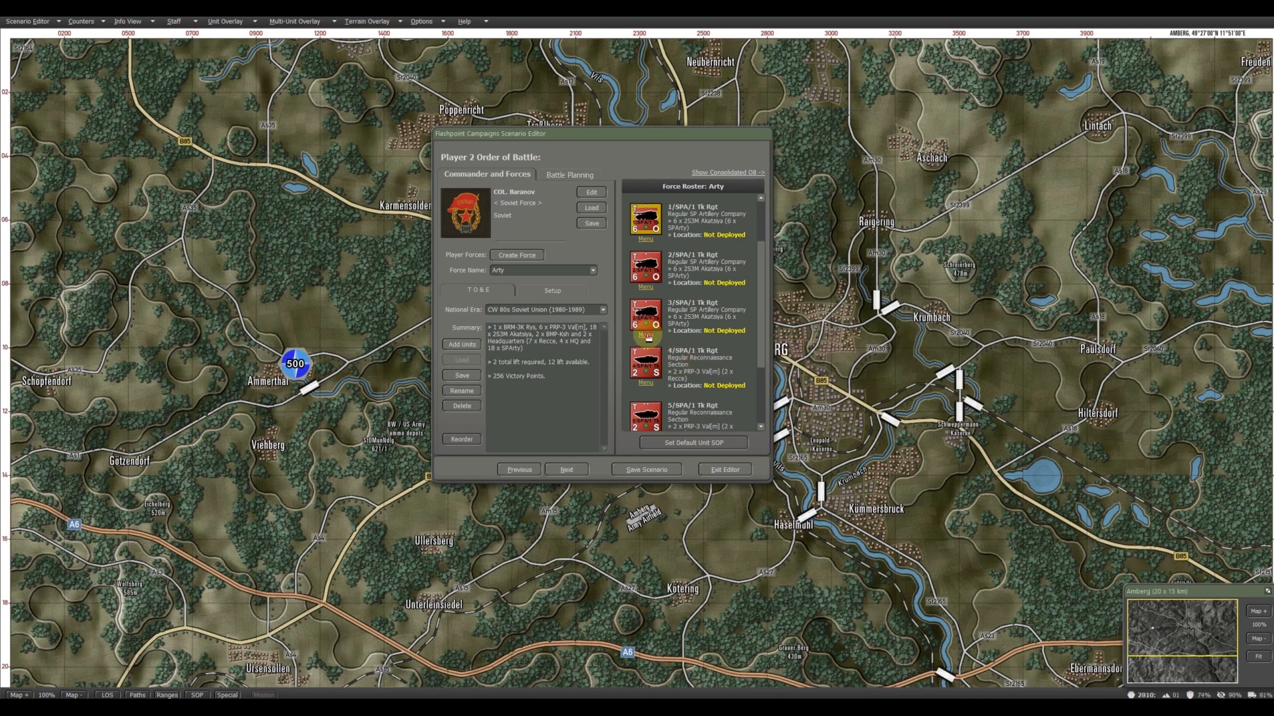
- Check the ammunition loadout of unit 3/SPA/1 Tk Rgt in the Arty force, then close its munition allocations
click(647, 335)
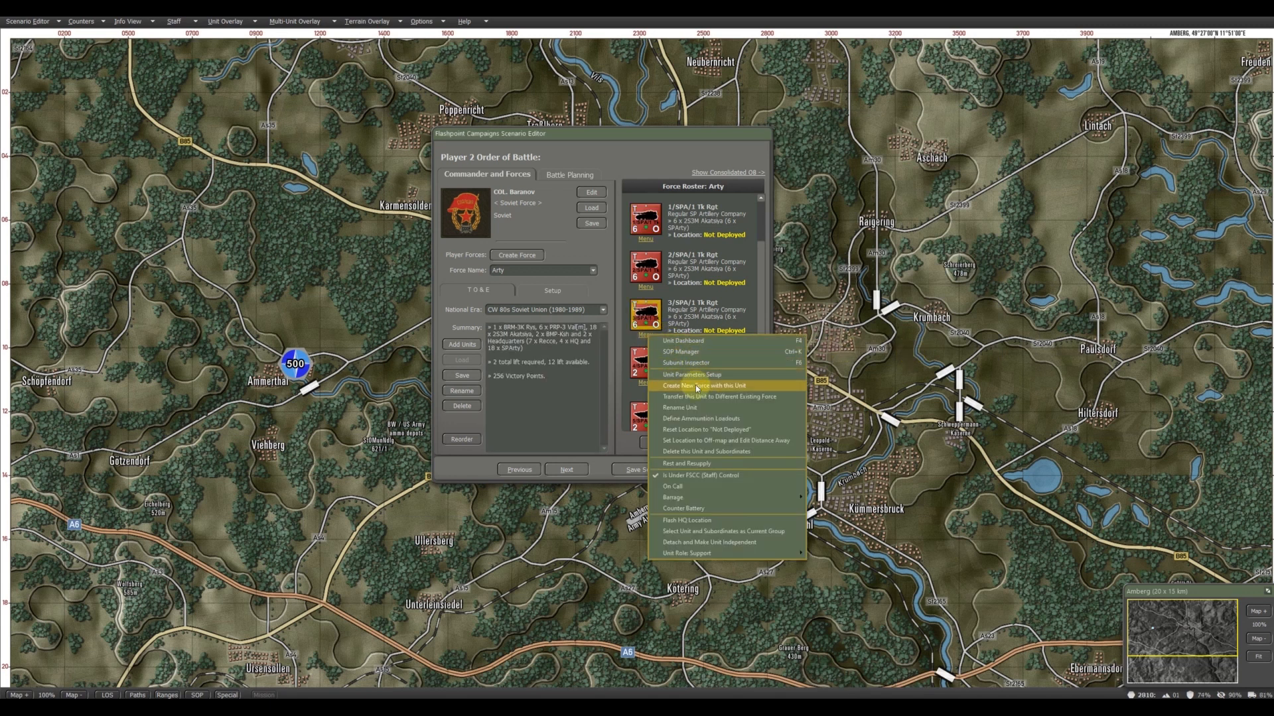
click(698, 418)
click(929, 219)
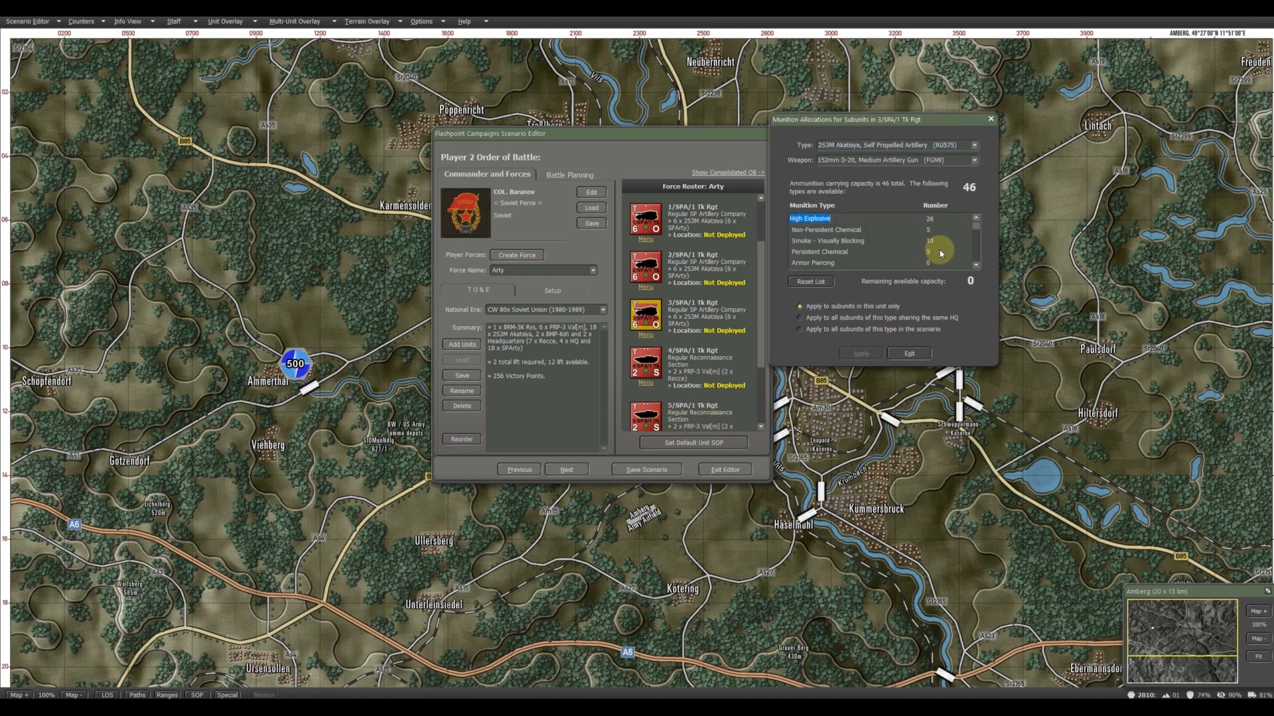
click(908, 354)
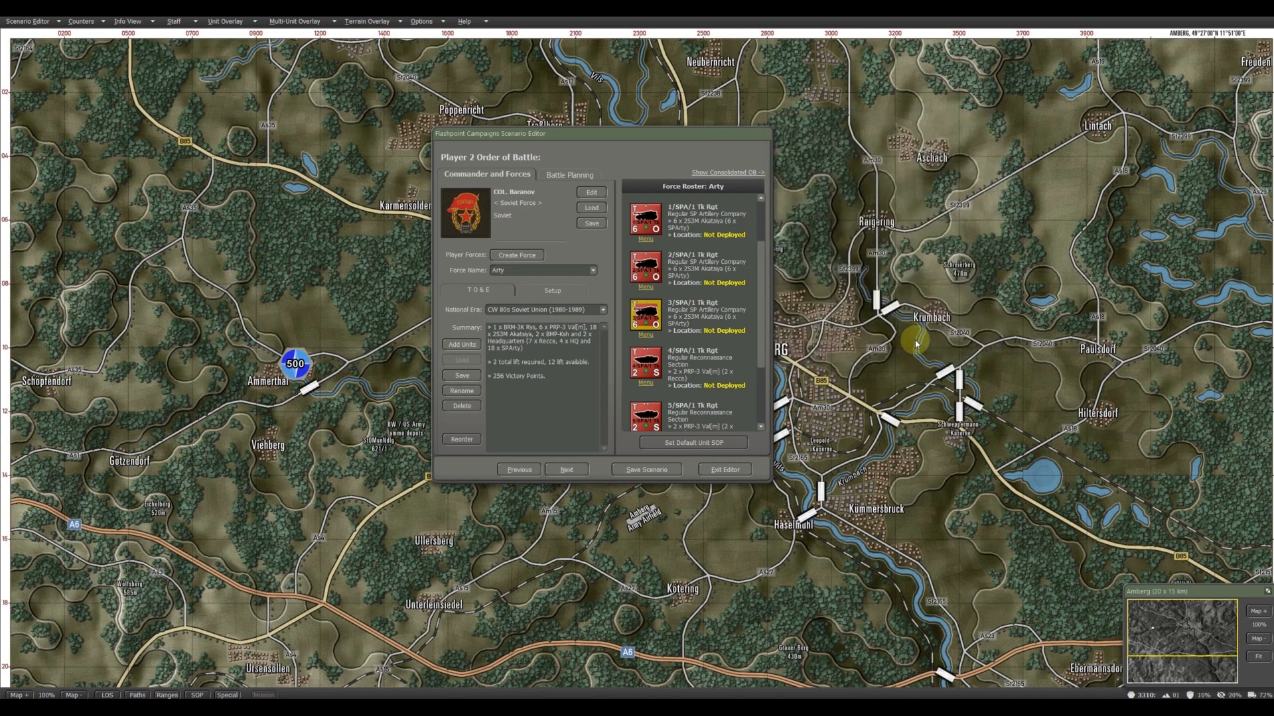